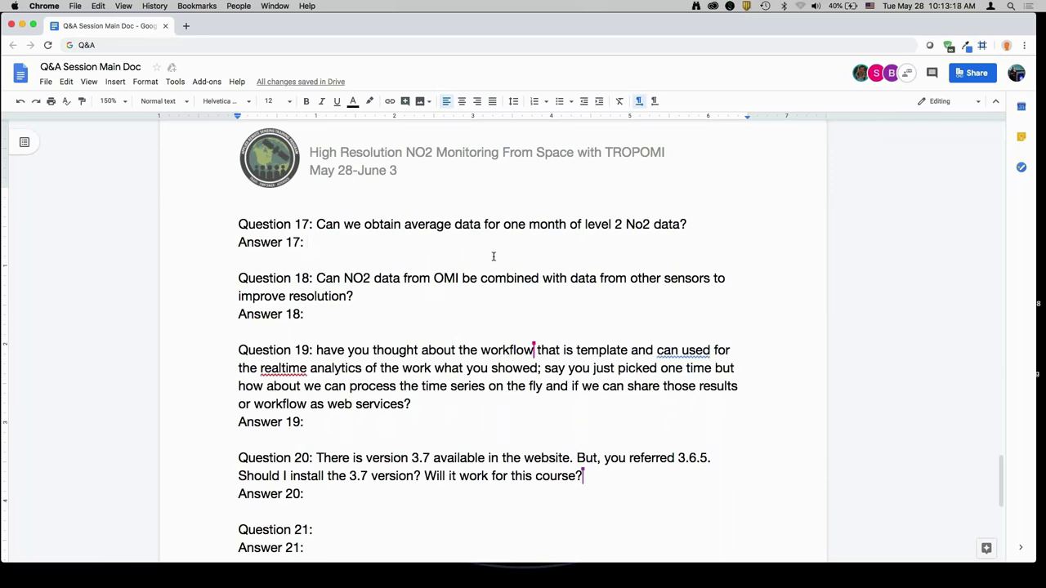
Begin Answer 17: no monthly L2 average, but OMNO2G could potentially show which swaths overlap.
{"action": "type", "text": "The shor"}
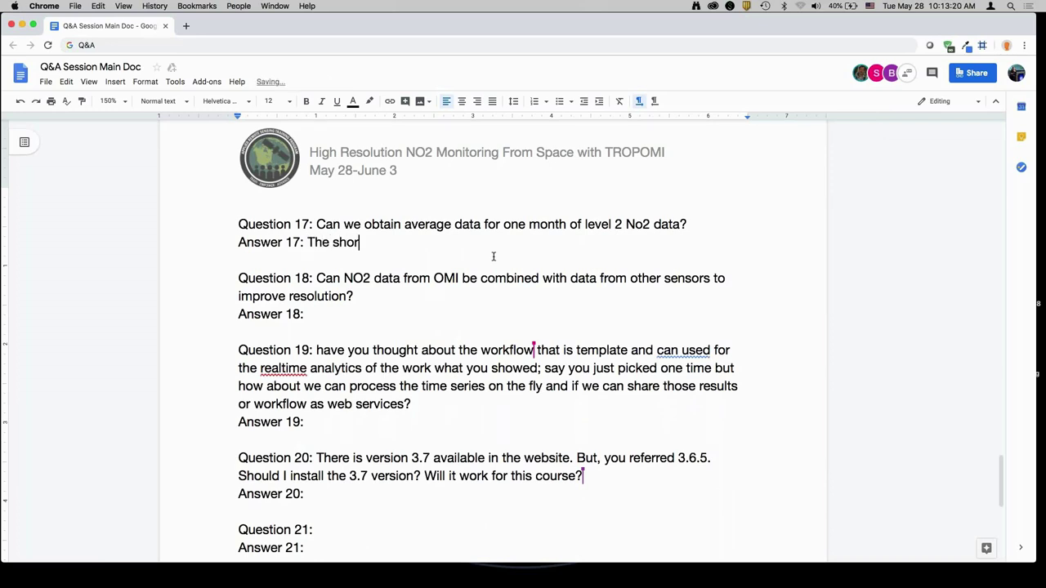
{"action": "type", "text": "t answer is no. B"}
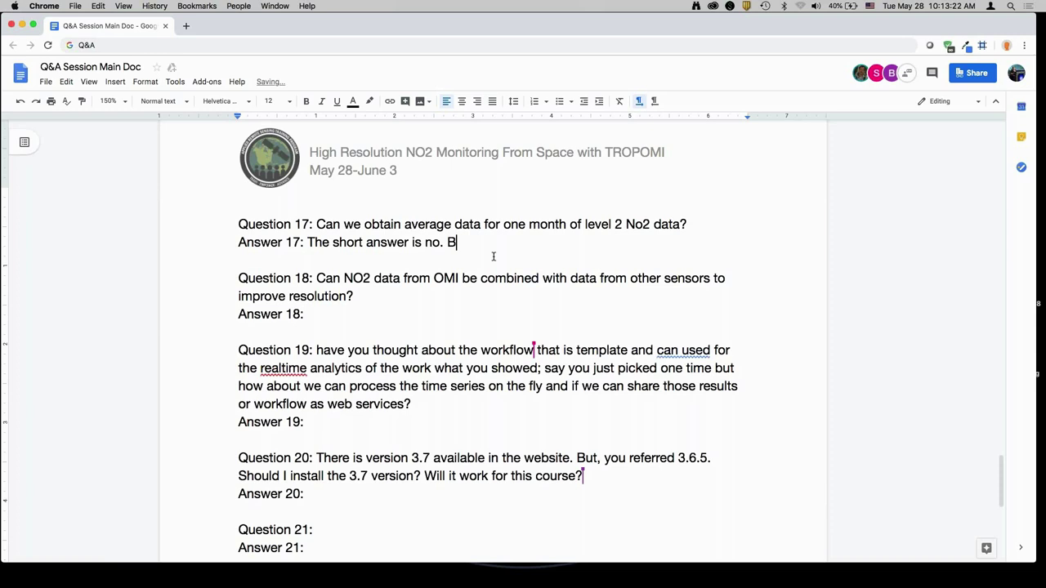
{"action": "type", "text": "ut you can use the "}
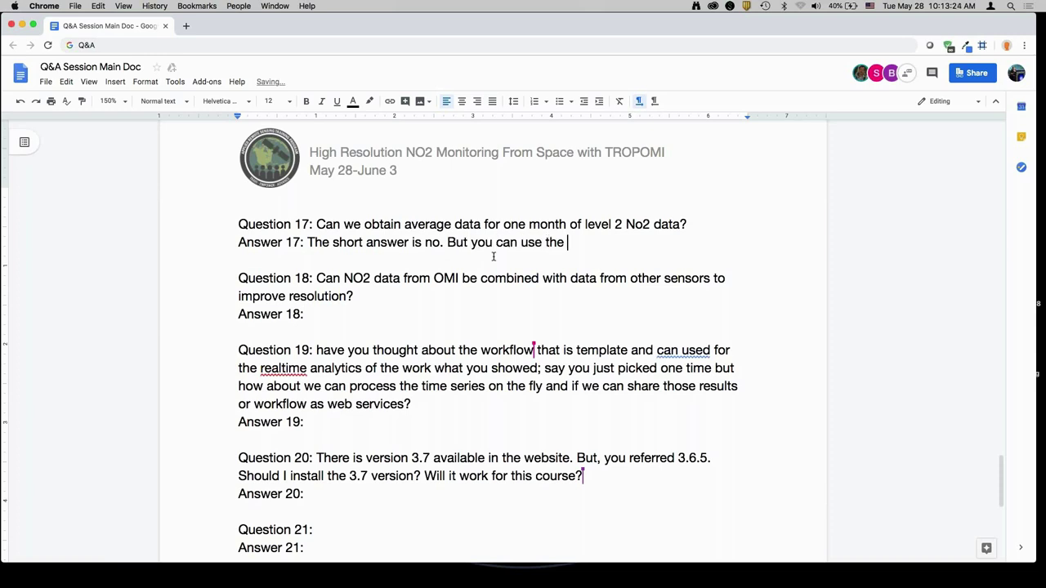
{"action": "type", "text": "- if you want to use"}
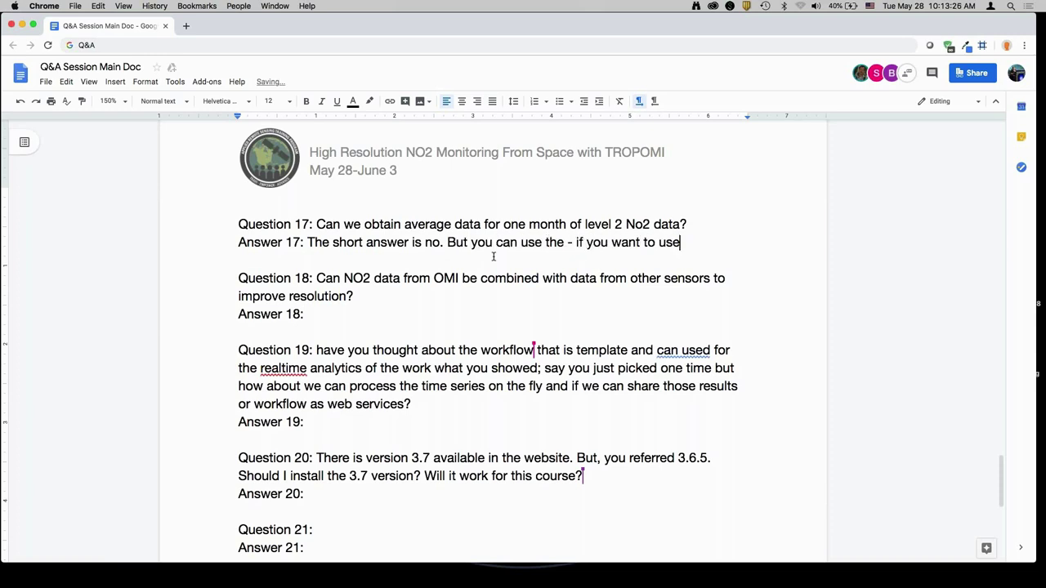
{"action": "type", "text": " L2 - you acn"}
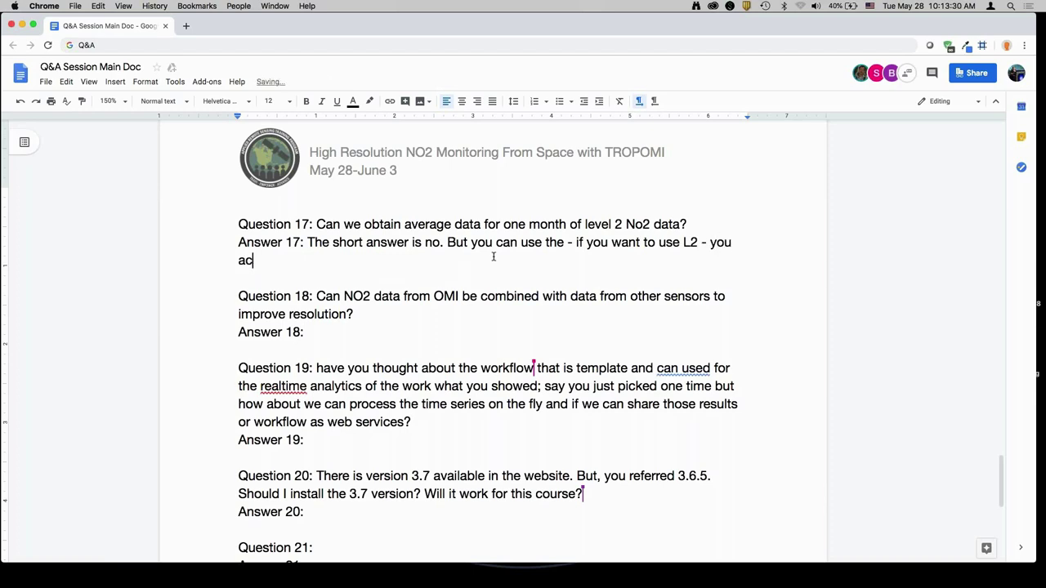
{"action": "key", "text": "BackSpace"}
{"action": "key", "text": "BackSpace"}
{"action": "type", "text": "can potne"}
{"action": "key", "text": "BackSpace"}
{"action": "key", "text": "BackSpace"}
{"action": "key", "text": "BackSpace"}
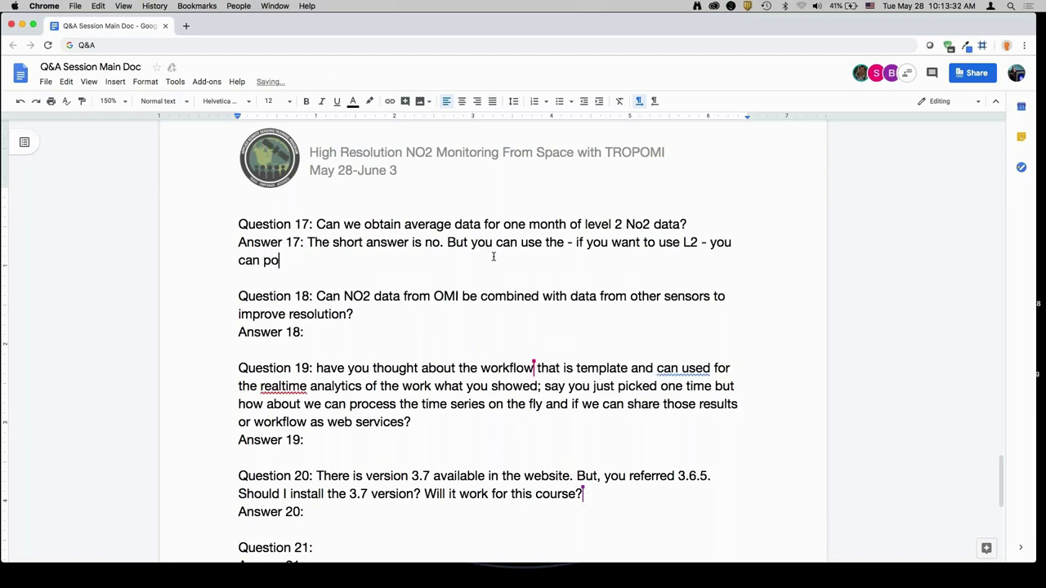
{"action": "type", "text": "tential ly use OMNO"}
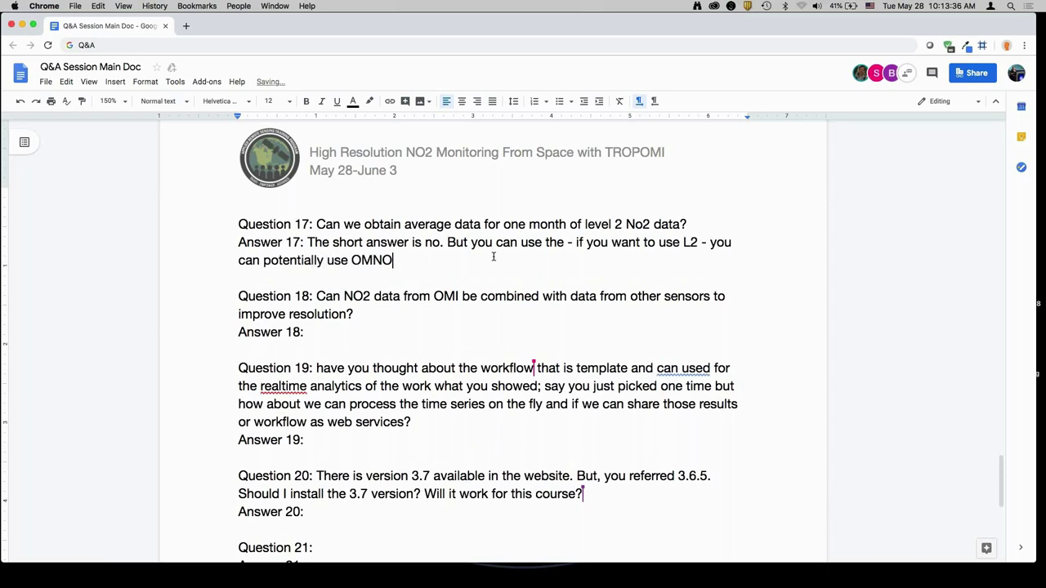
{"action": "type", "text": "2G to see what swat"}
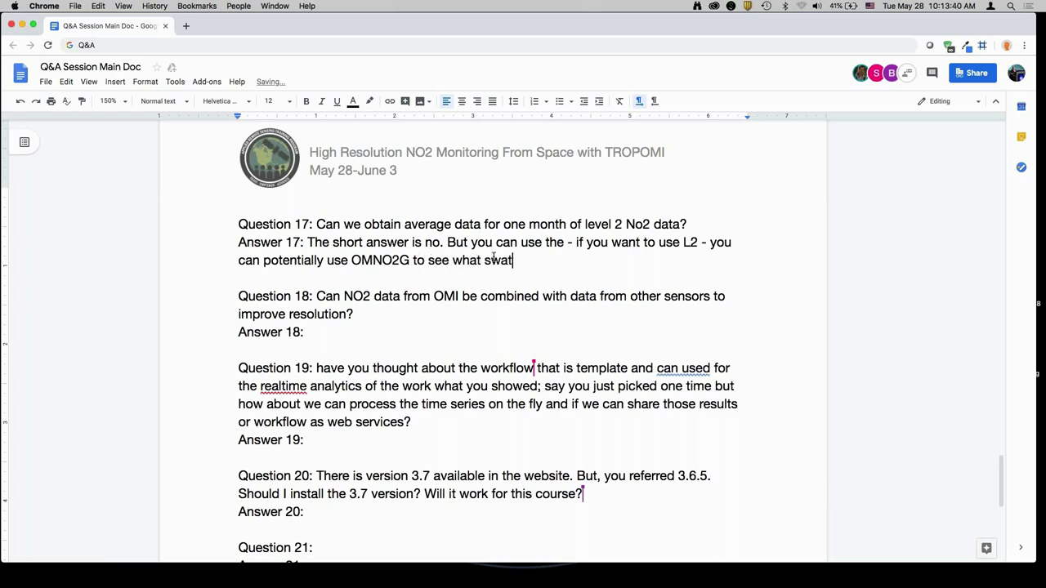
{"action": "type", "text": "hs overlap a ppote"}
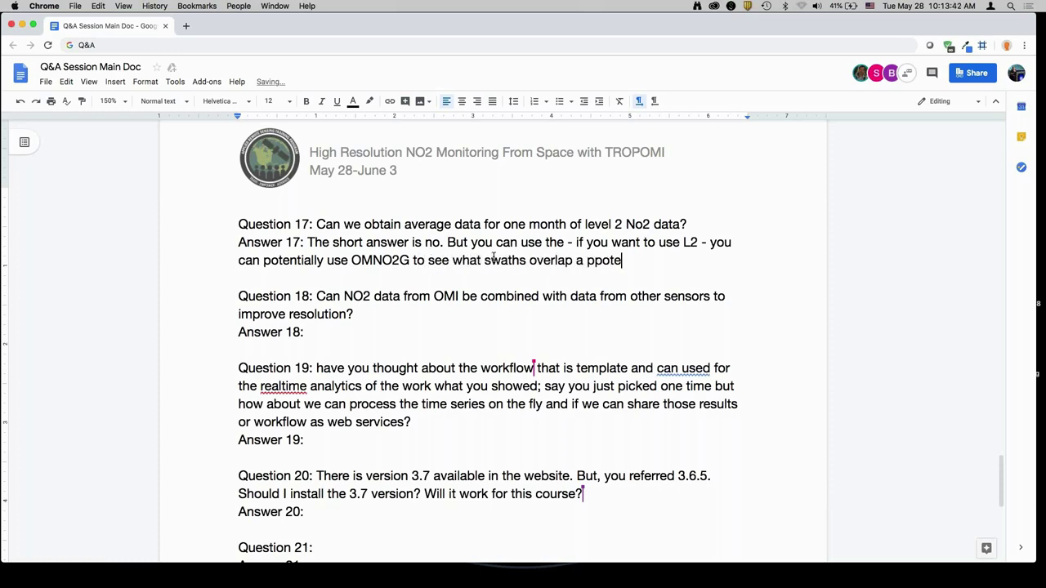
Finish Answer 17 with 'a potential location over the course of a month', fixing typos.
{"action": "key", "text": "BackSpace"}
{"action": "key", "text": "BackSpace"}
{"action": "key", "text": "BackSpace"}
{"action": "key", "text": "BackSpace"}
{"action": "type", "text": "otential locatio"}
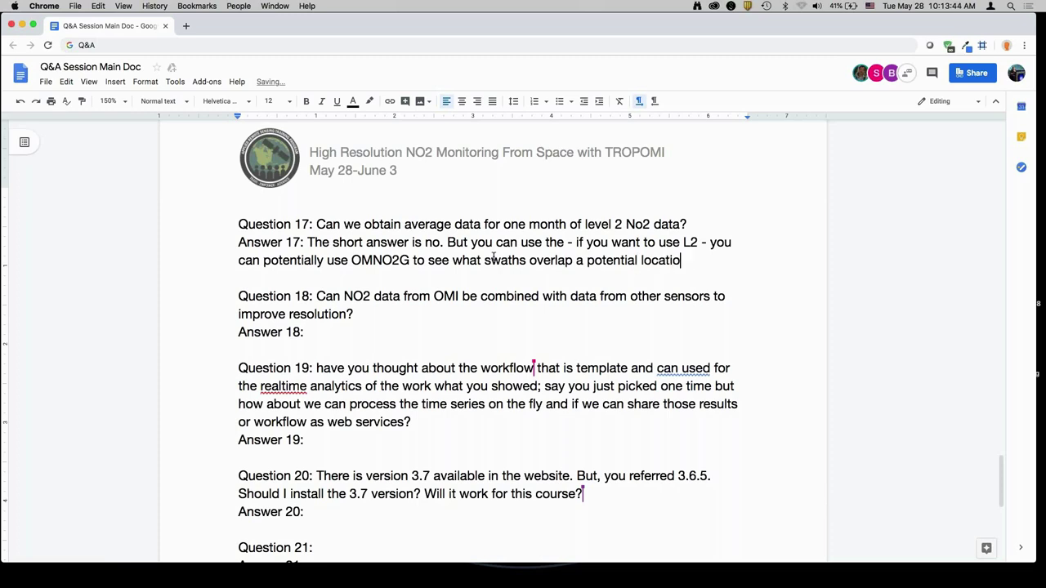
{"action": "type", "text": "n over the hourse c"}
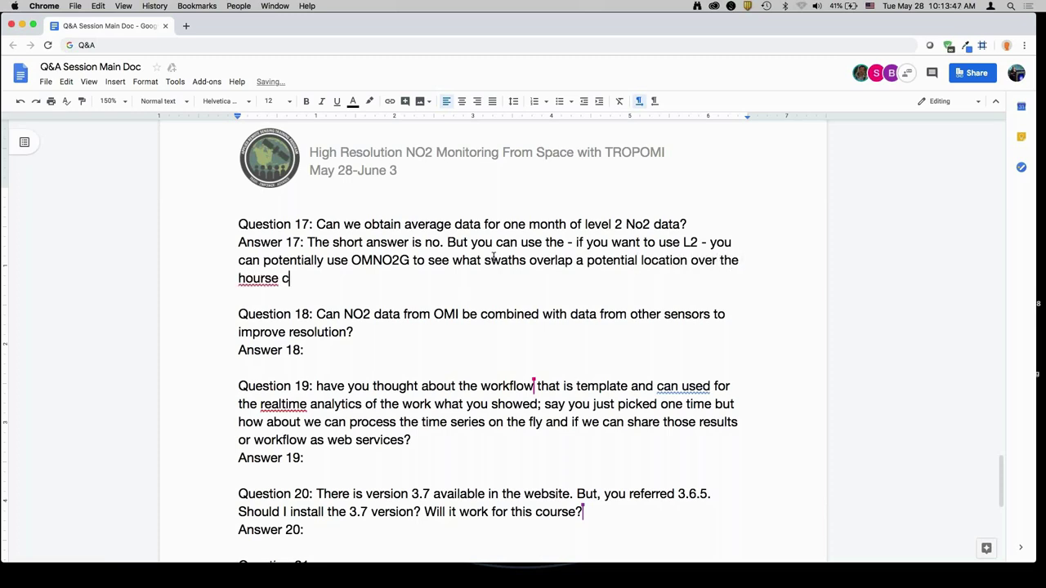
{"action": "key", "text": "BackSpace"}
{"action": "type", "text": "of a month"}
{"action": "key", "text": "Home"}
{"action": "key", "text": "Delete"}
{"action": "type", "text": "c"}
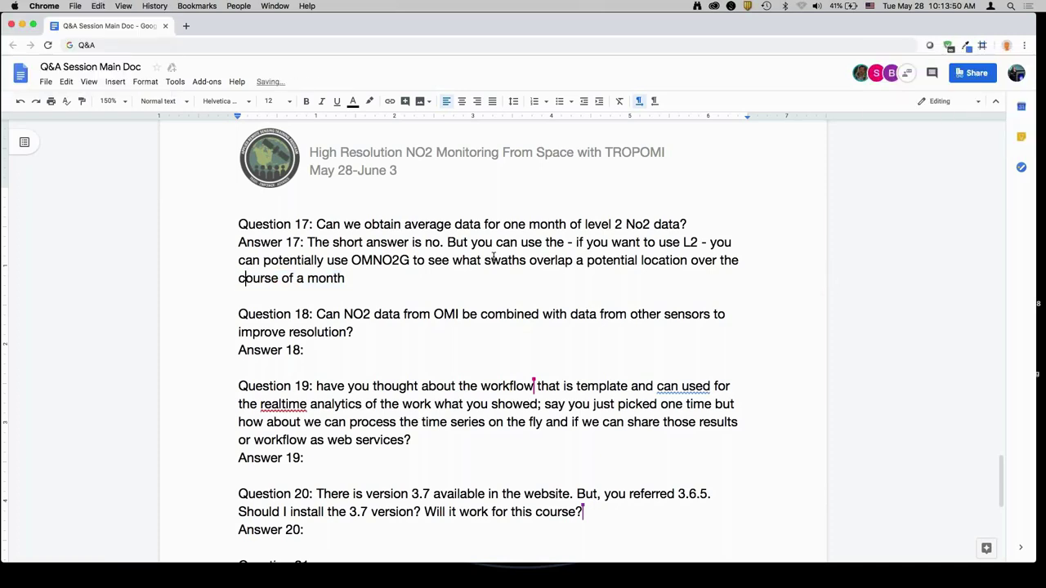
{"action": "key", "text": "Down"}
{"action": "key", "text": "Down"}
{"action": "key", "text": "Down"}
{"action": "key", "text": "Left"}
Answer 18: OMI is rarely combined with other sensors; TROPOMI's higher resolution helps future, not past, measurements.
{"action": "type", "text": "Don't think "}
{"action": "type", "text": "i"}
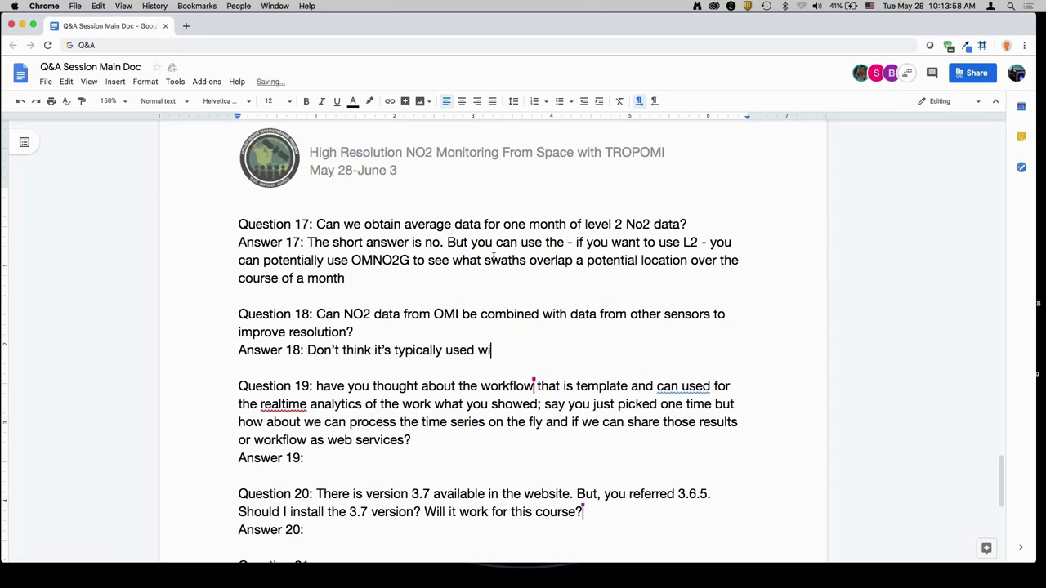
{"action": "type", "text": "t's typically used with other sensors, but"}
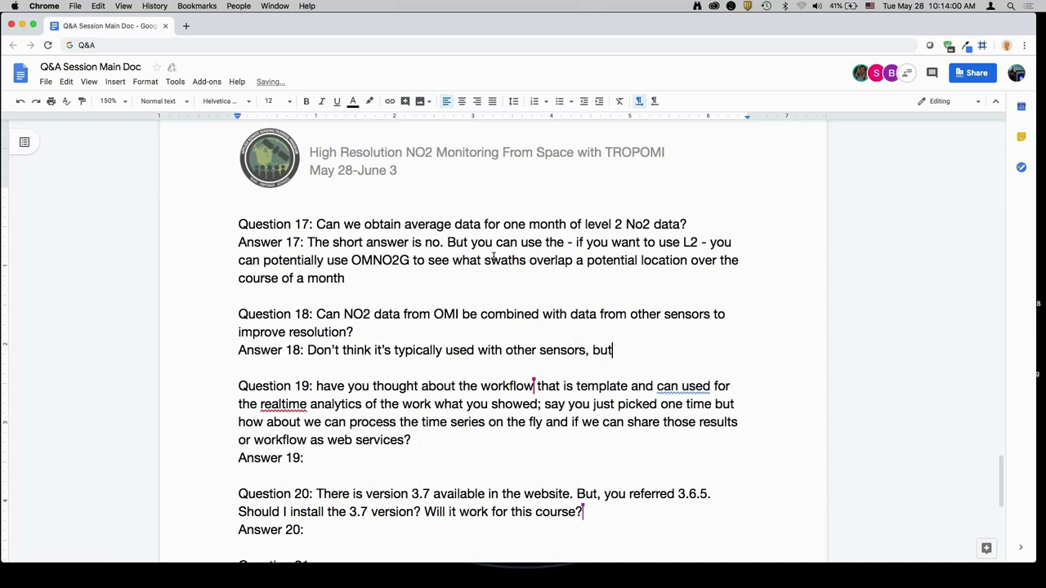
{"action": "type", "text": " there are techniq"}
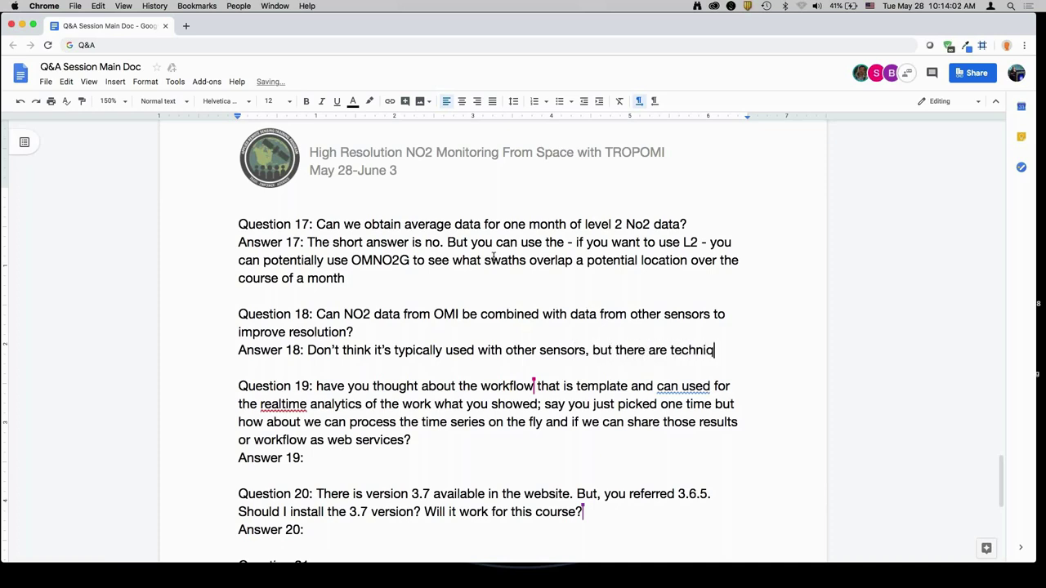
{"action": "type", "text": "ues for OMI downsc"}
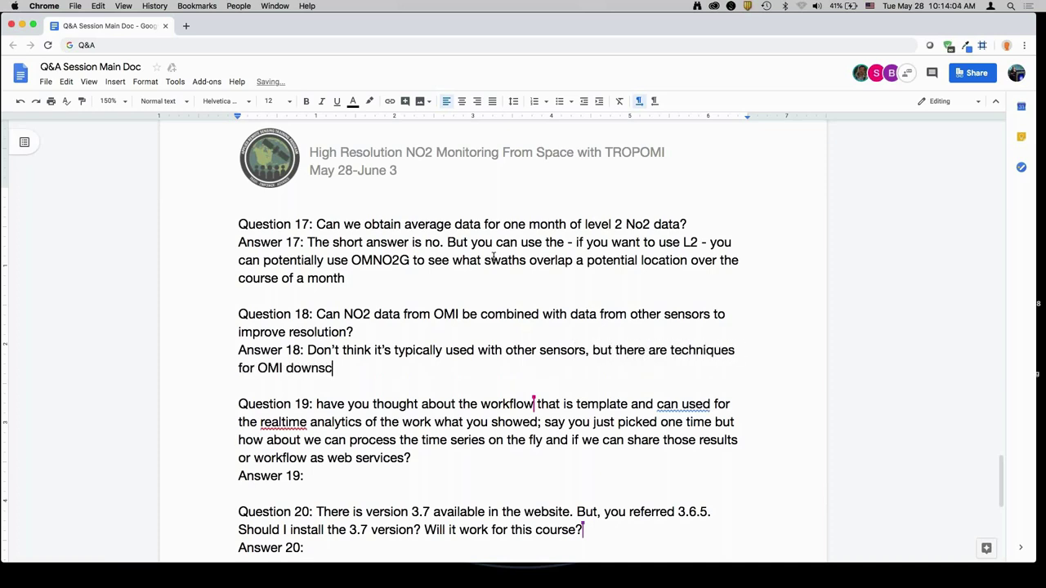
{"action": "type", "text": "aling using either hig"}
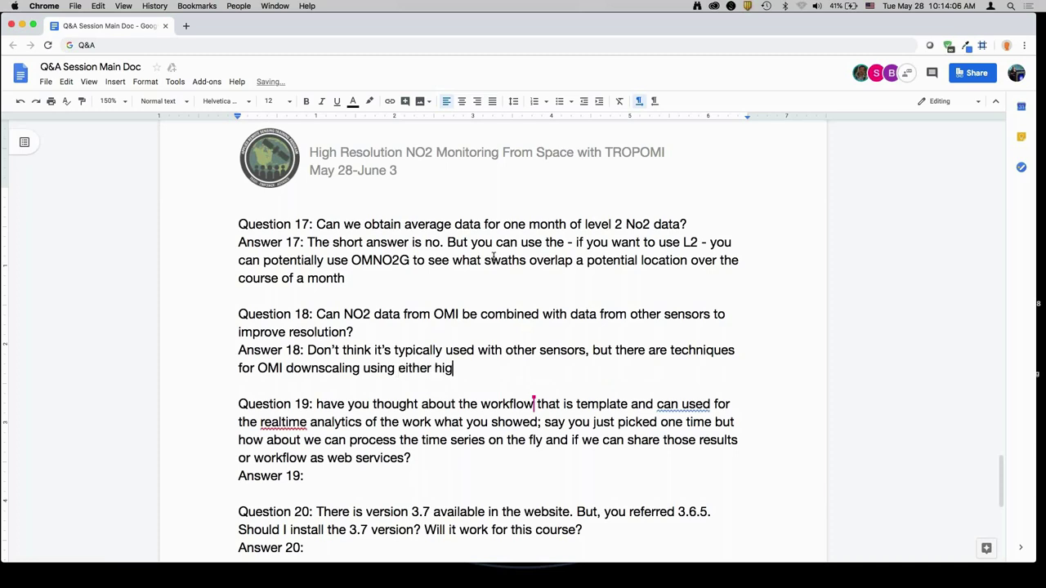
{"action": "type", "text": "h res chemical tra"}
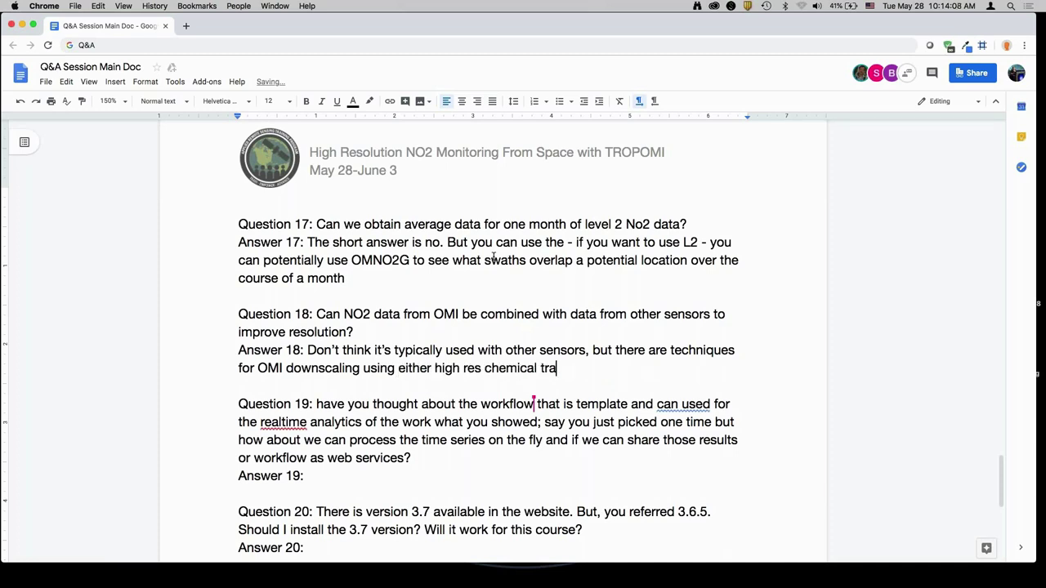
{"action": "type", "text": "nsport models or very "}
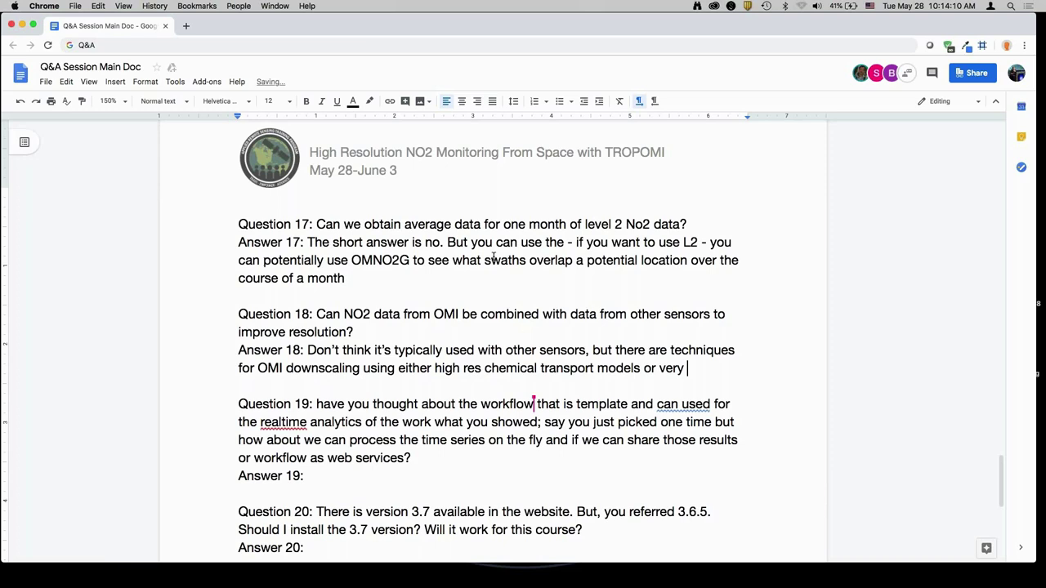
{"action": "type", "text": "high res land re"}
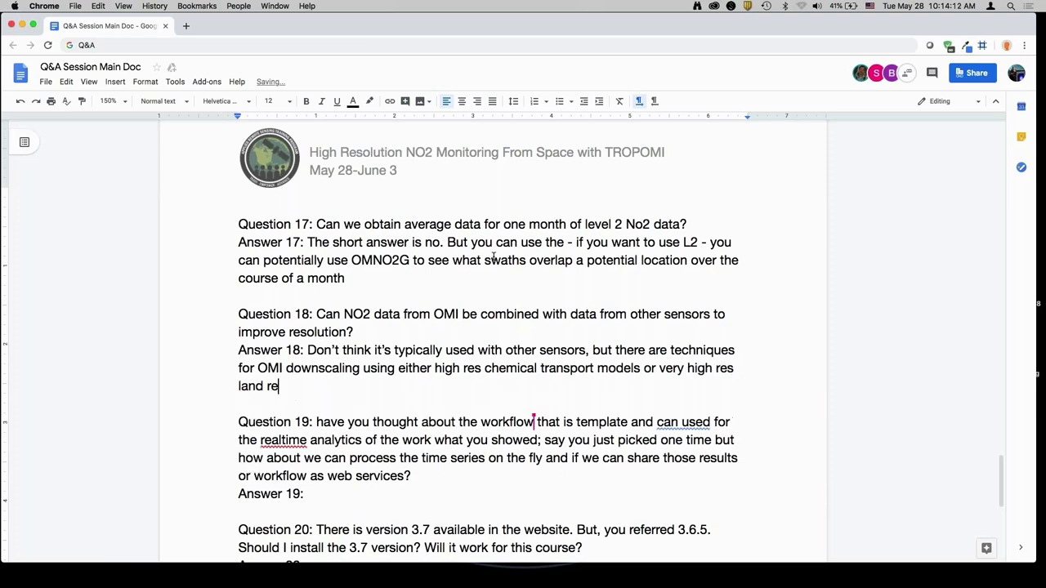
{"action": "type", "text": "gression models. Som e"}
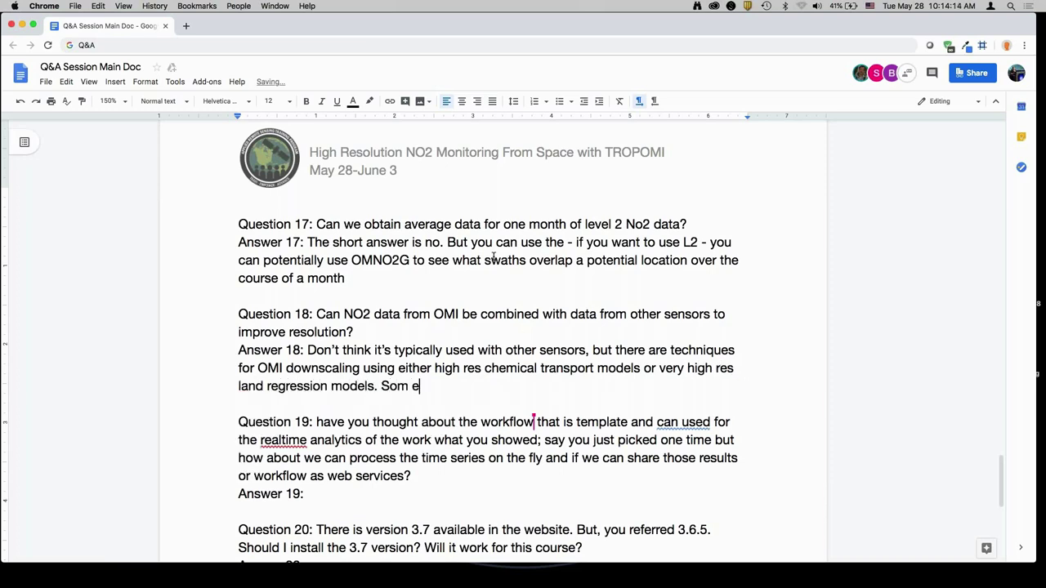
{"action": "key", "text": "BackSpace"}
{"action": "key", "text": "BackSpace"}
{"action": "type", "text": "e work has be"}
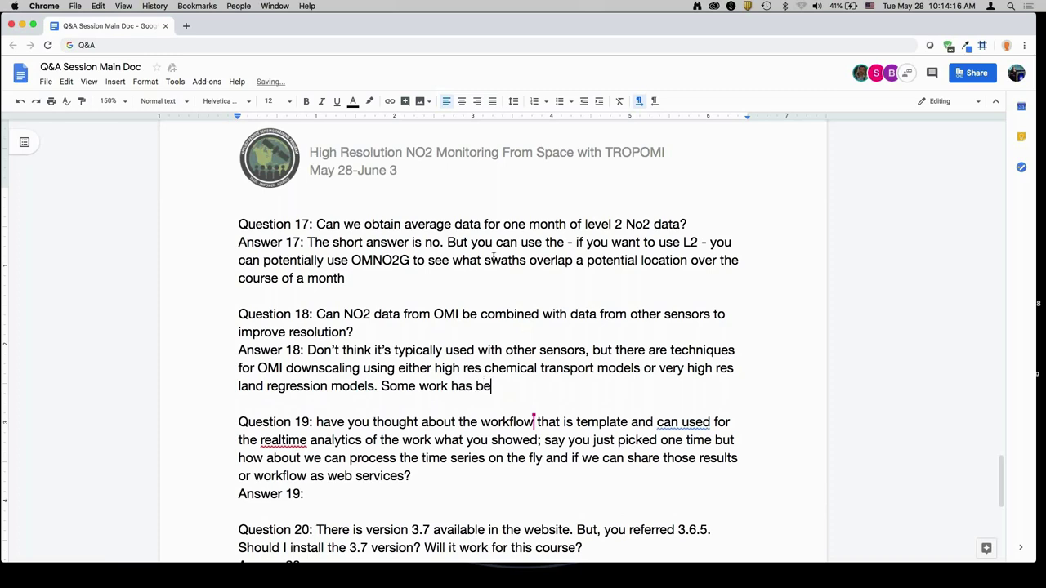
{"action": "type", "text": "en done with these tec"}
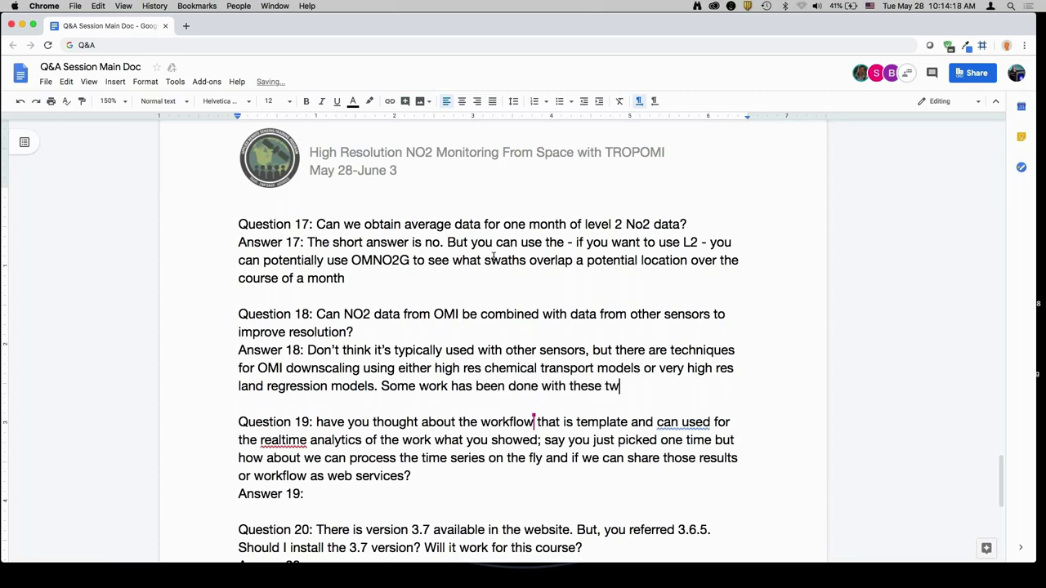
{"action": "type", "text": "hniques. W"}
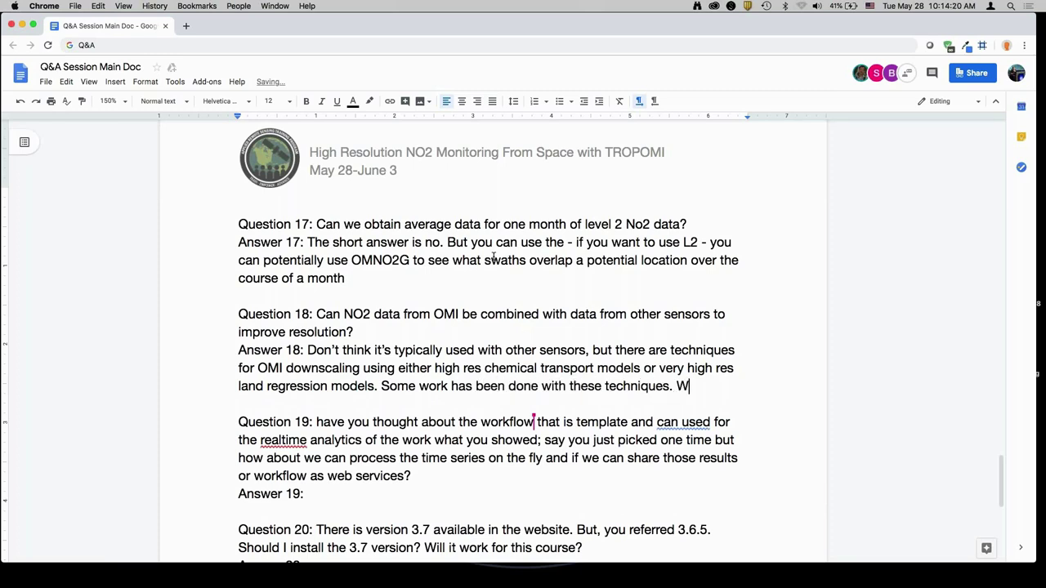
{"action": "type", "text": "ith the intro of TROPOM"}
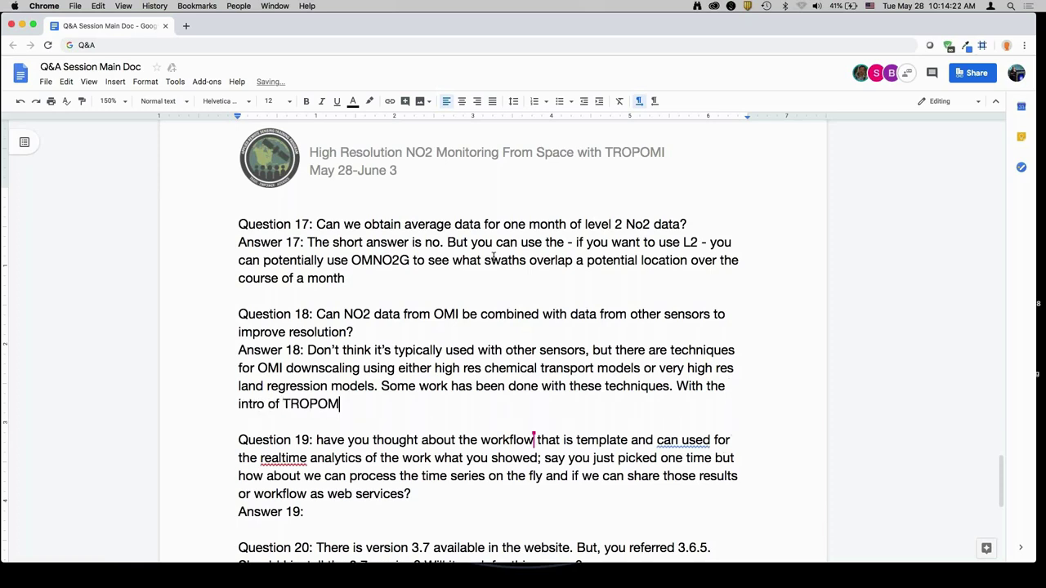
{"action": "type", "text": "I, we have much hig"}
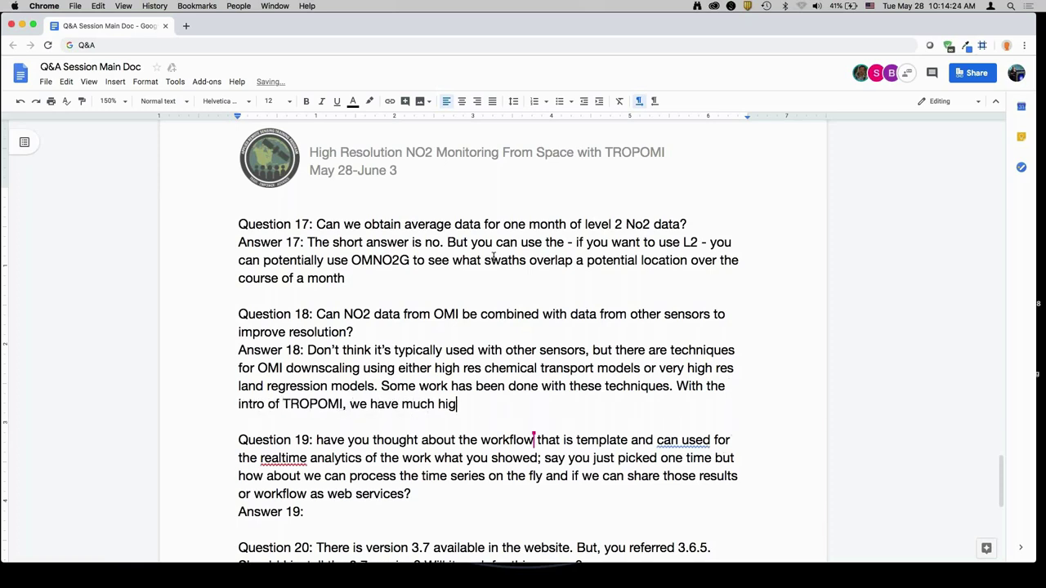
{"action": "type", "text": "her resolution avail"}
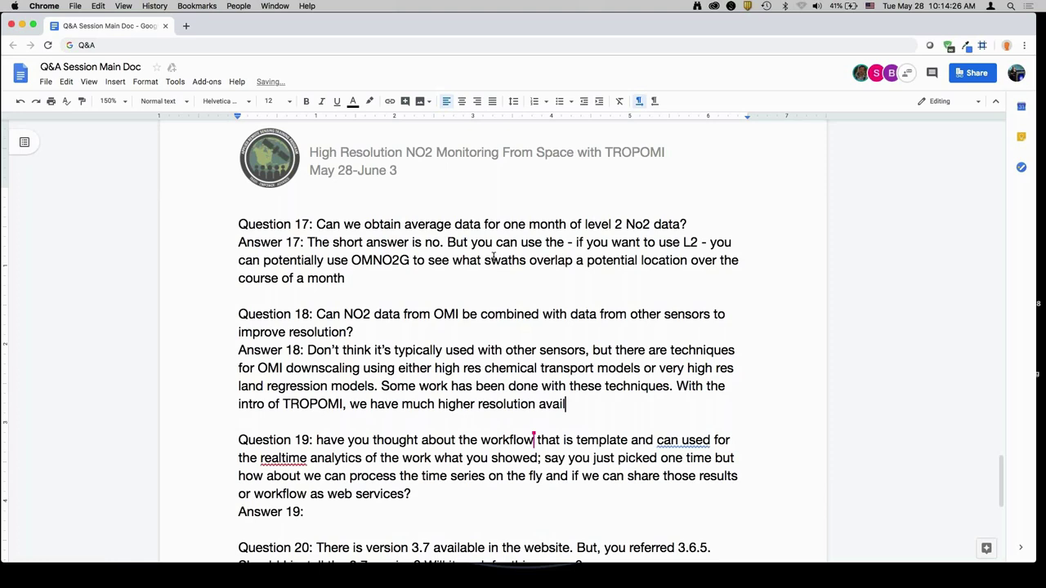
{"action": "type", "text": "able. It doesn't hav"}
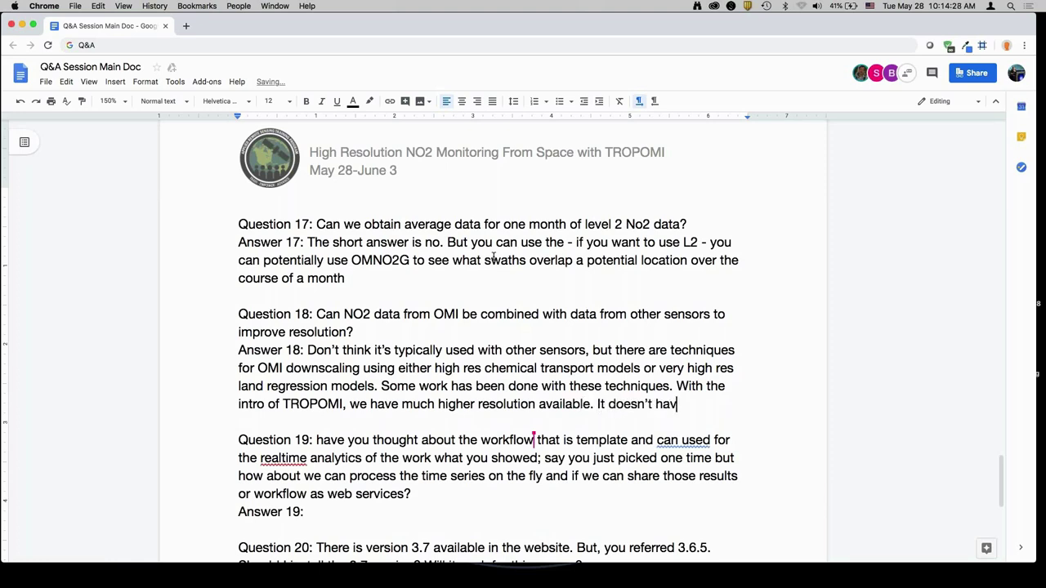
{"action": "key", "text": "BackSpace"}
{"action": "key", "text": "BackSpace"}
{"action": "type", "text": "elp for past measurements, but for t"}
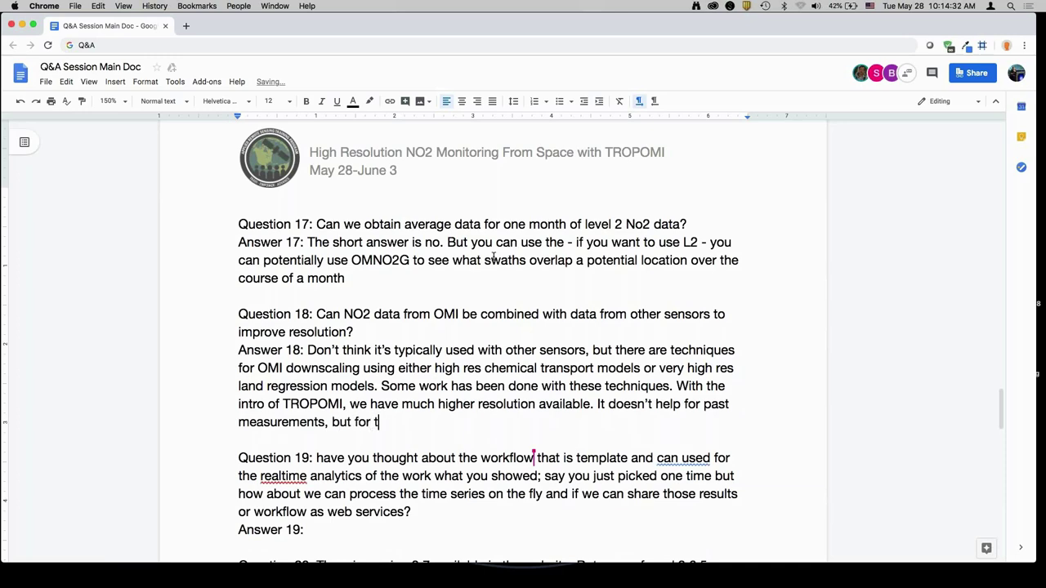
{"action": "type", "text": "he future."}
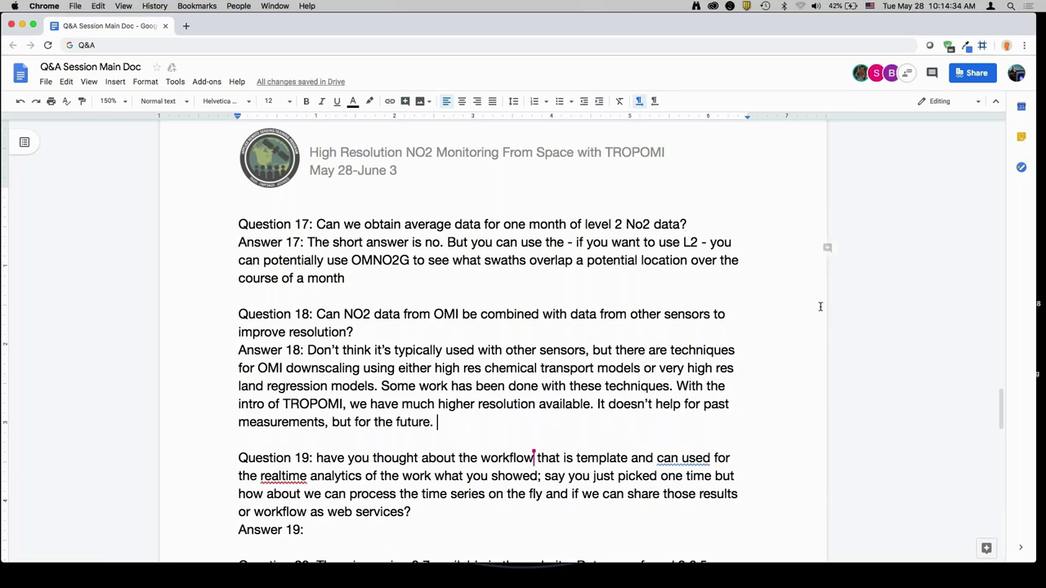
{"action": "scroll", "coordinate": [821, 311], "scroll_direction": "down", "scroll_amount": 5}
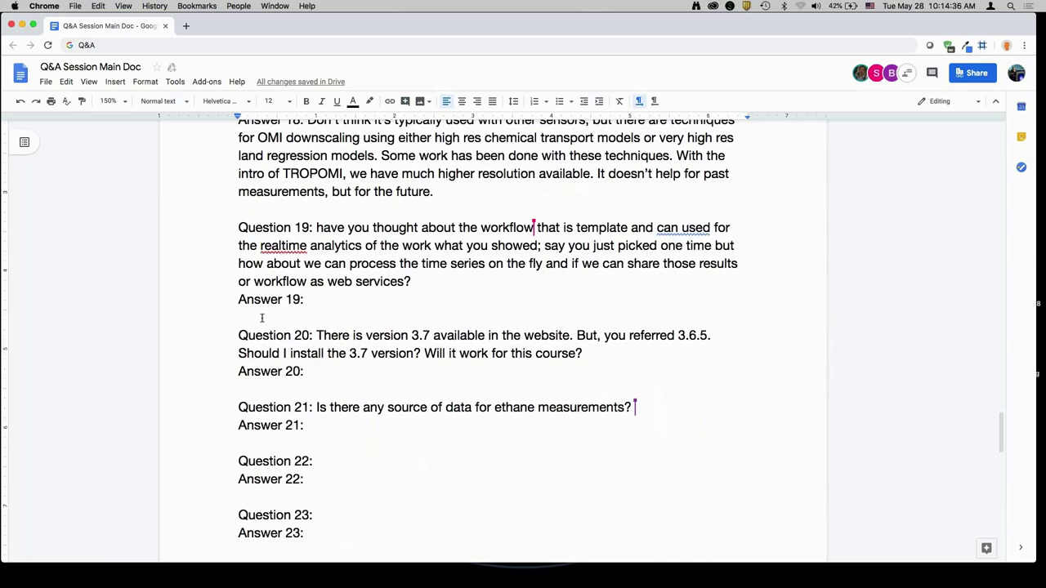
Correct 'realtime' in Question 19 and answer it: download via opendap, automating subsetting locally, not at GESDISC.
{"action": "left_click", "coordinate": [282, 246]}
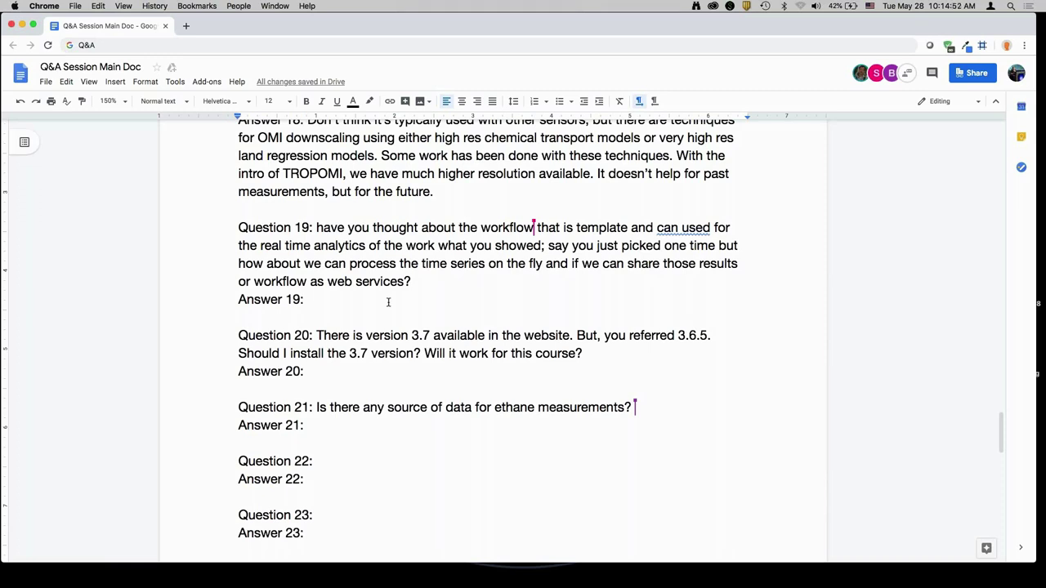
{"action": "type", "text": "I'm assuming y"}
{"action": "type", "text": "ou're talking about downl"}
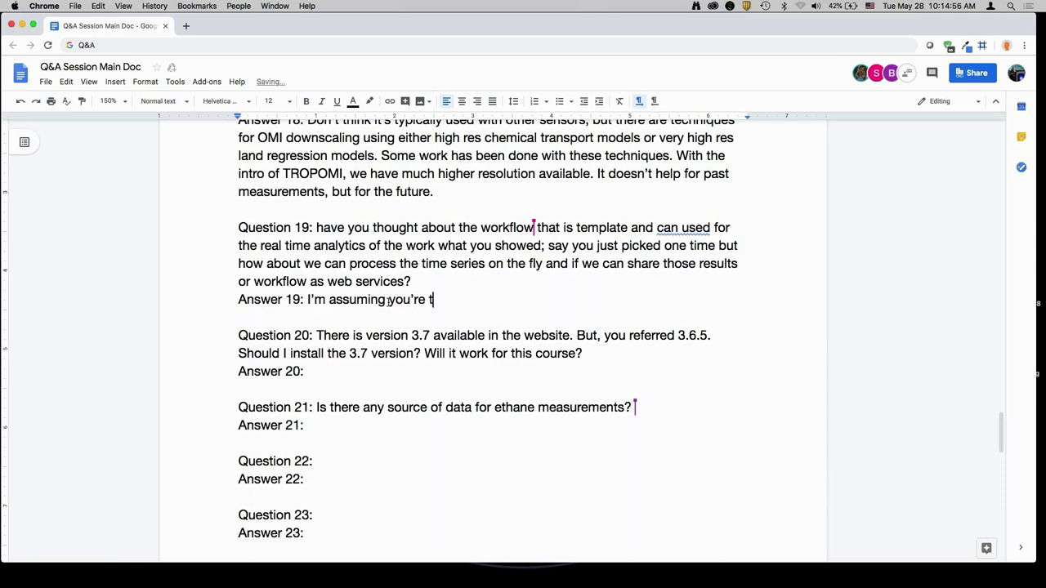
{"action": "type", "text": "oad t"}
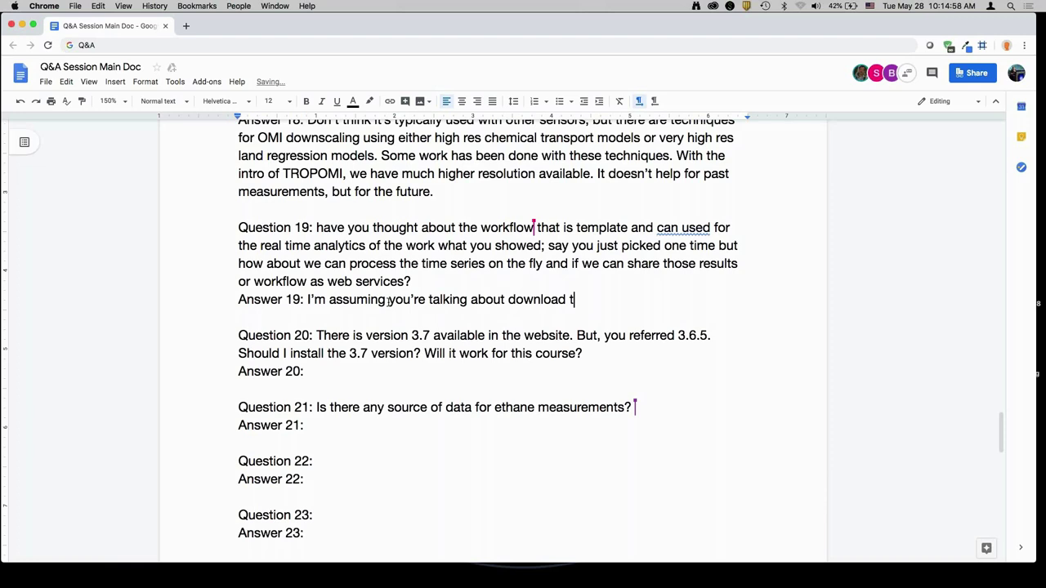
{"action": "key", "text": "BackSpace"}
{"action": "key", "text": "BackSpace"}
{"action": "type", "text": "ing the data. If y"}
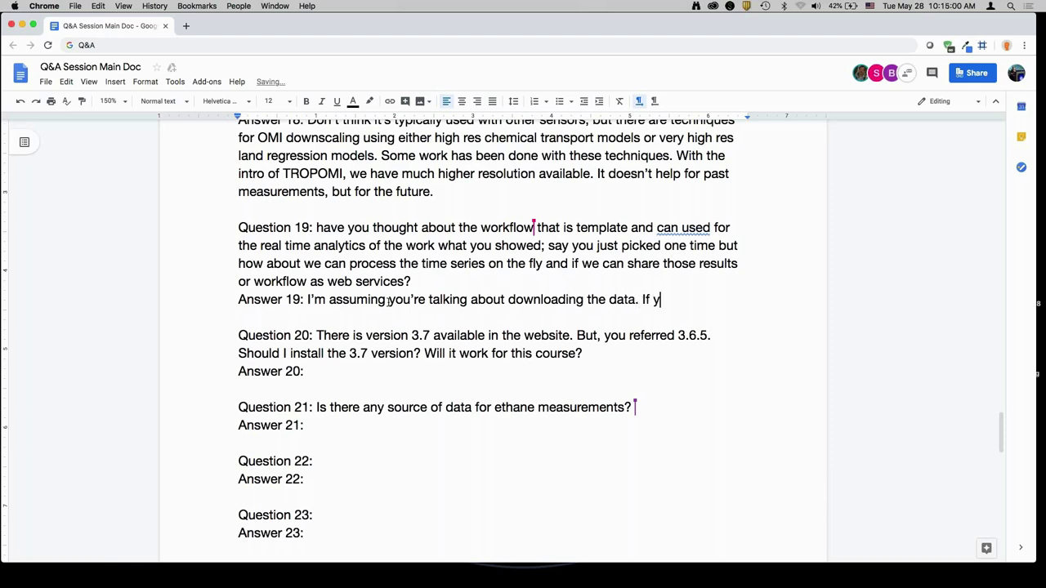
{"action": "type", "text": "ou noticed, when I was "}
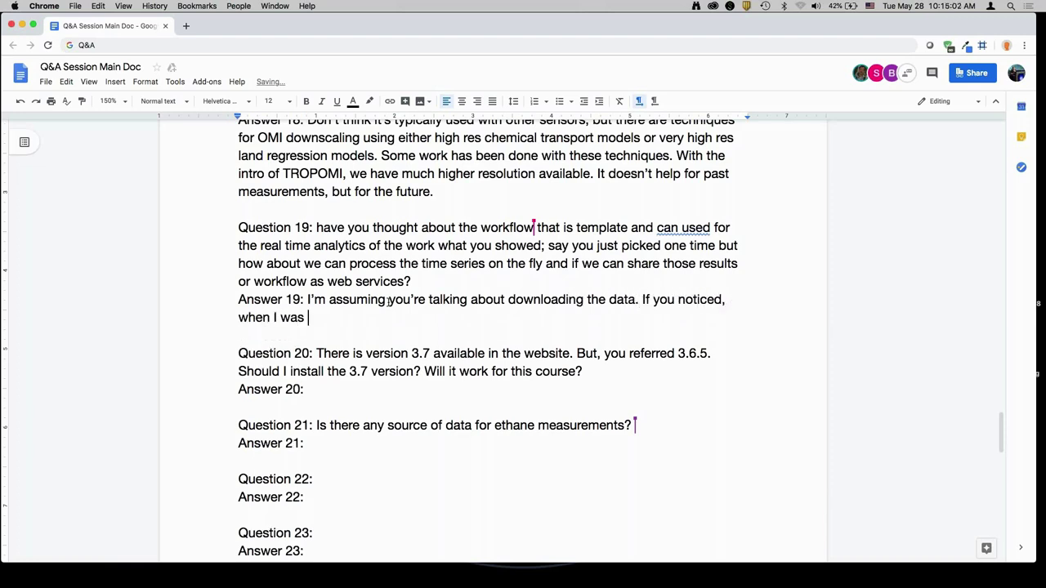
{"action": "type", "text": "doing the data dow"}
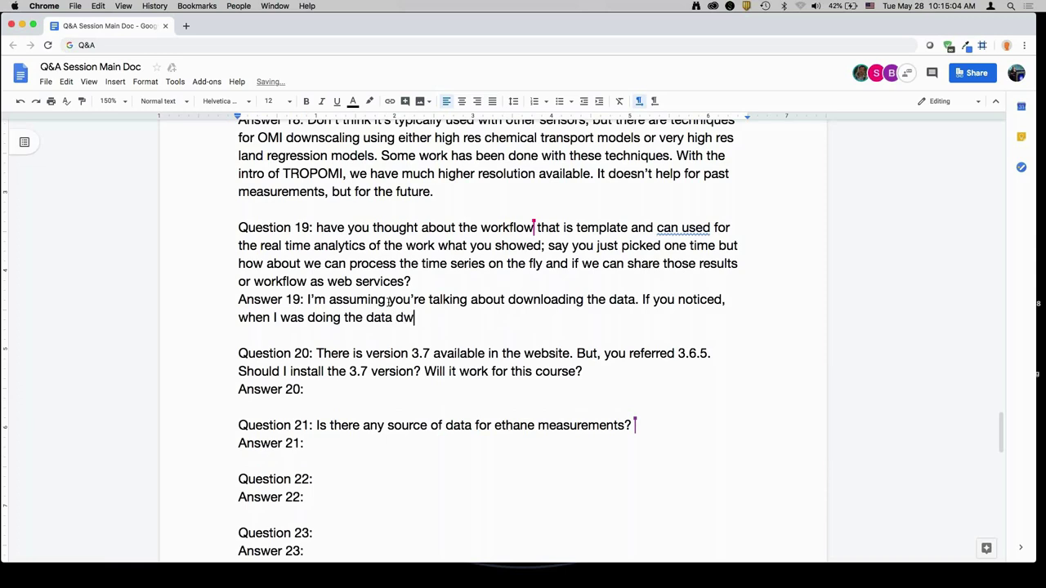
{"action": "type", "text": "nload, there was"}
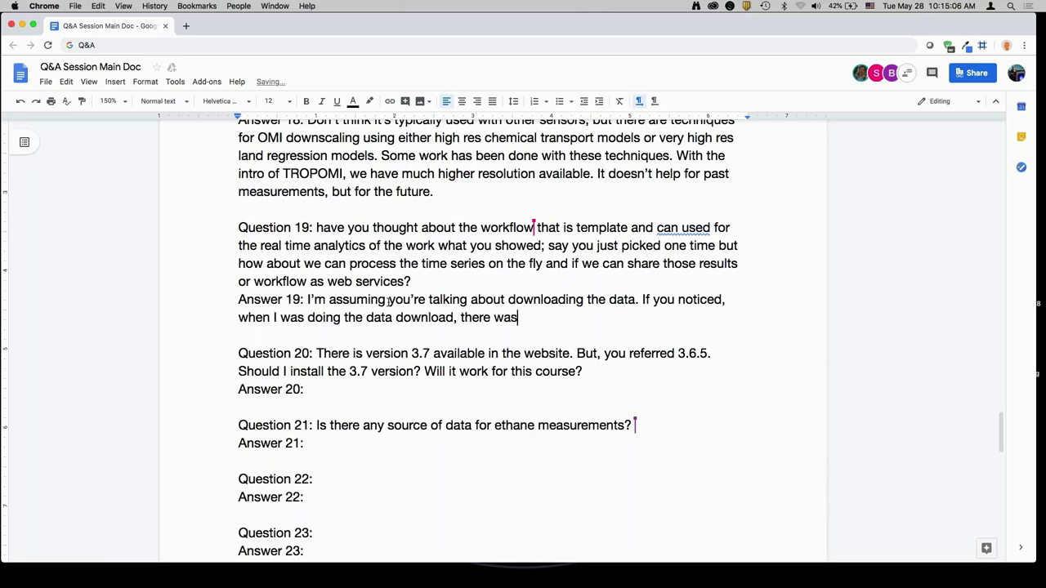
{"action": "type", "text": " an opendap lin"}
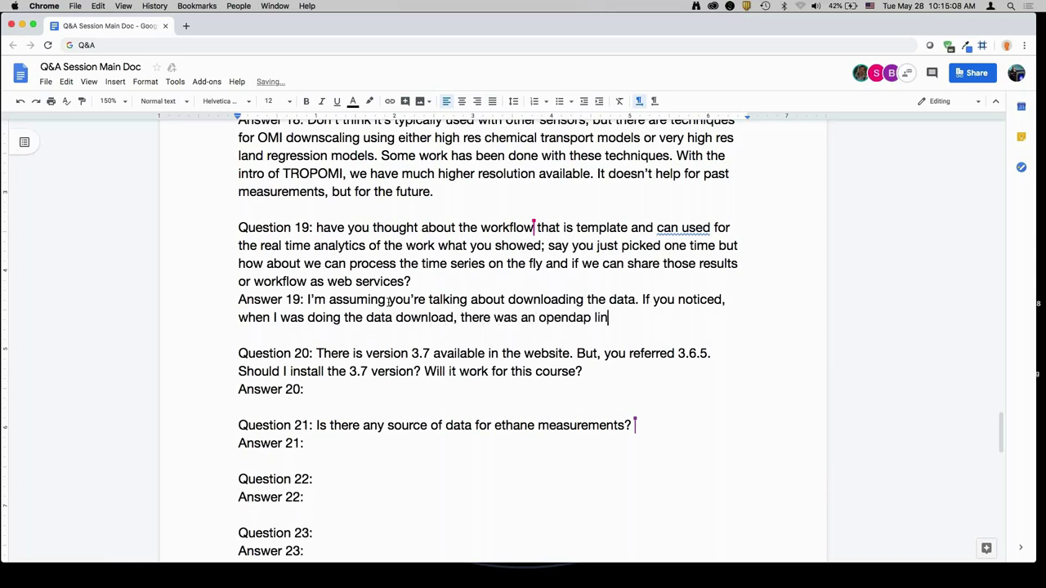
{"action": "type", "text": "k for the OMI data. That's something "}
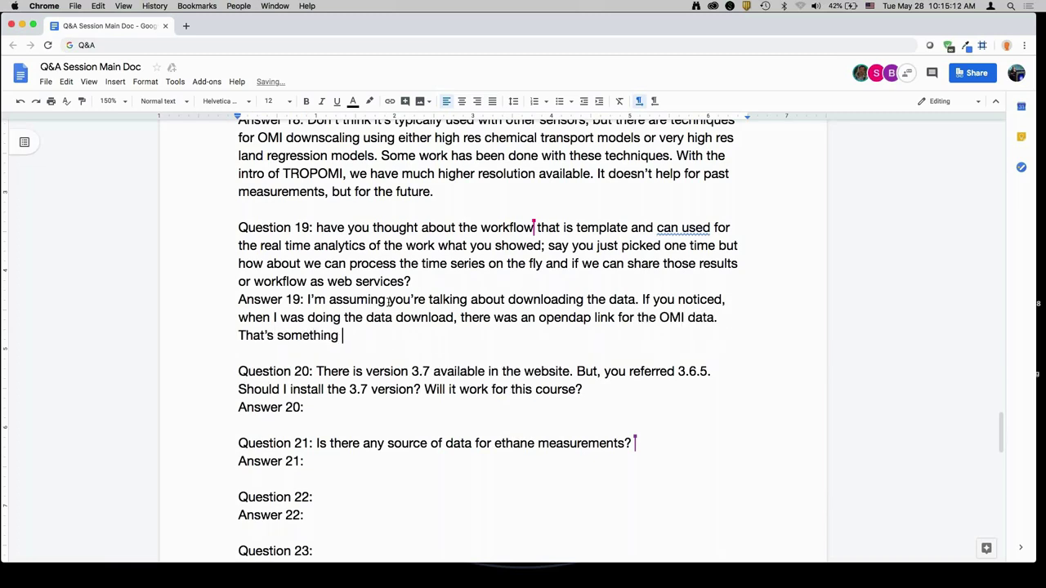
{"action": "type", "text": "you can pick up "}
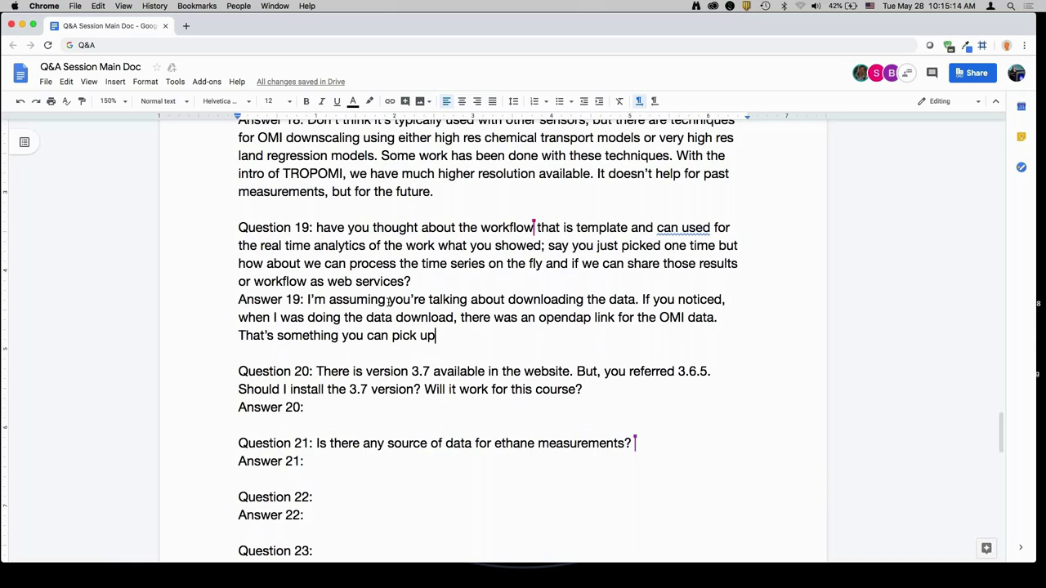
{"action": "type", "text": "potentially "}
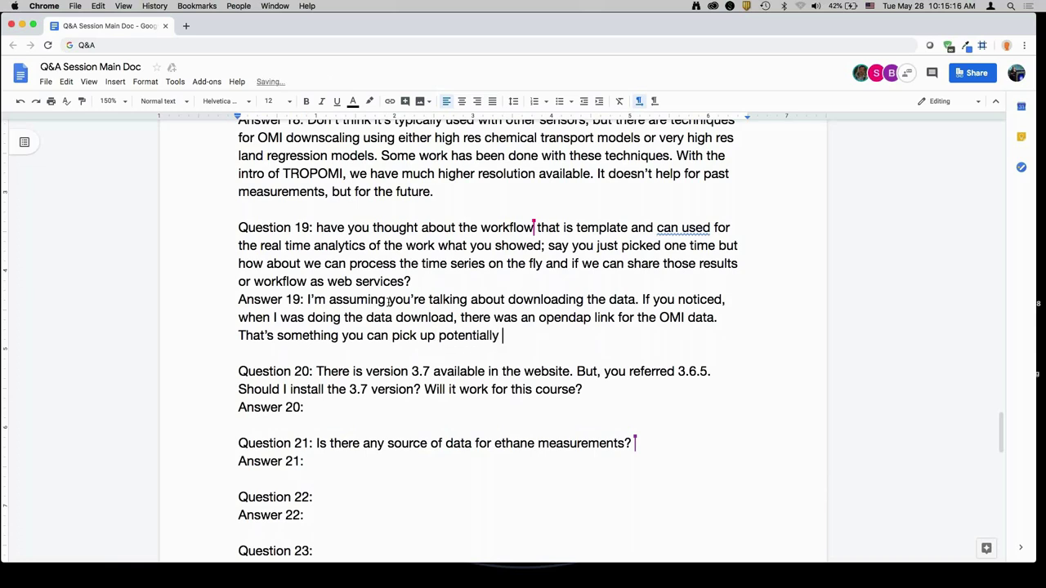
{"action": "type", "text": "in near real-time."}
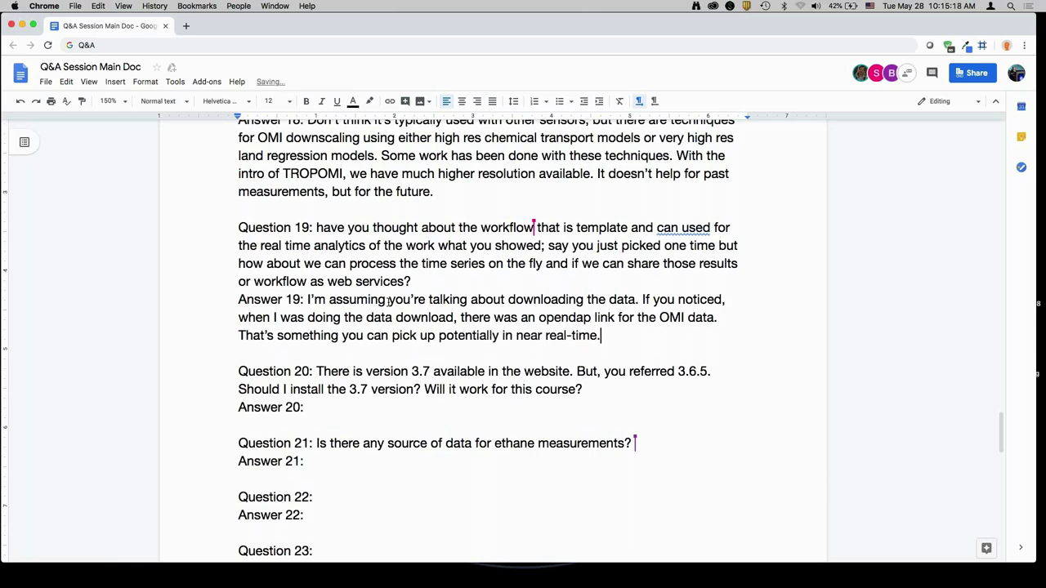
{"action": "type", "text": " I'm not sure about sub"}
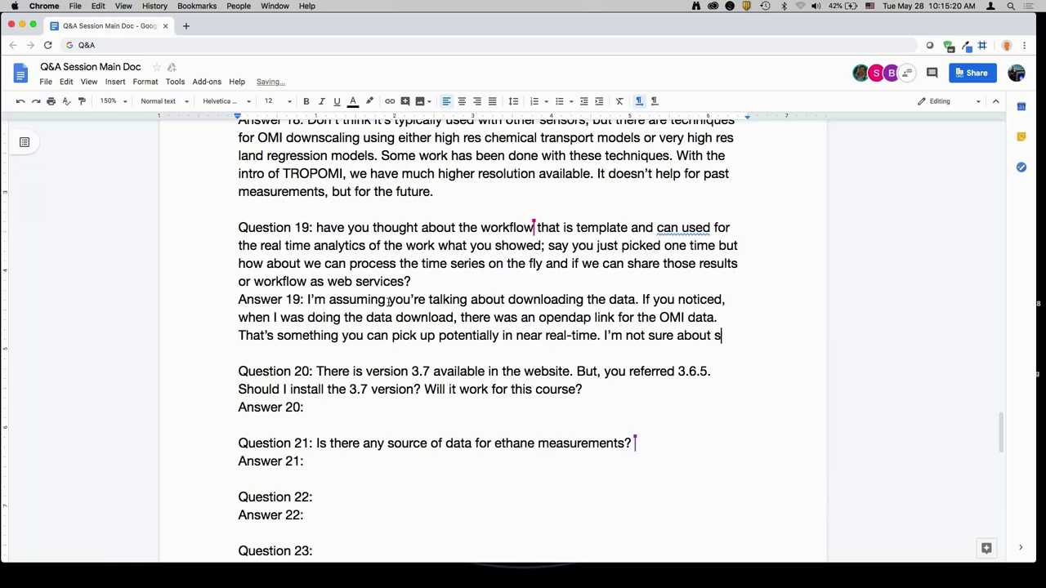
{"action": "type", "text": "setting it, tho"}
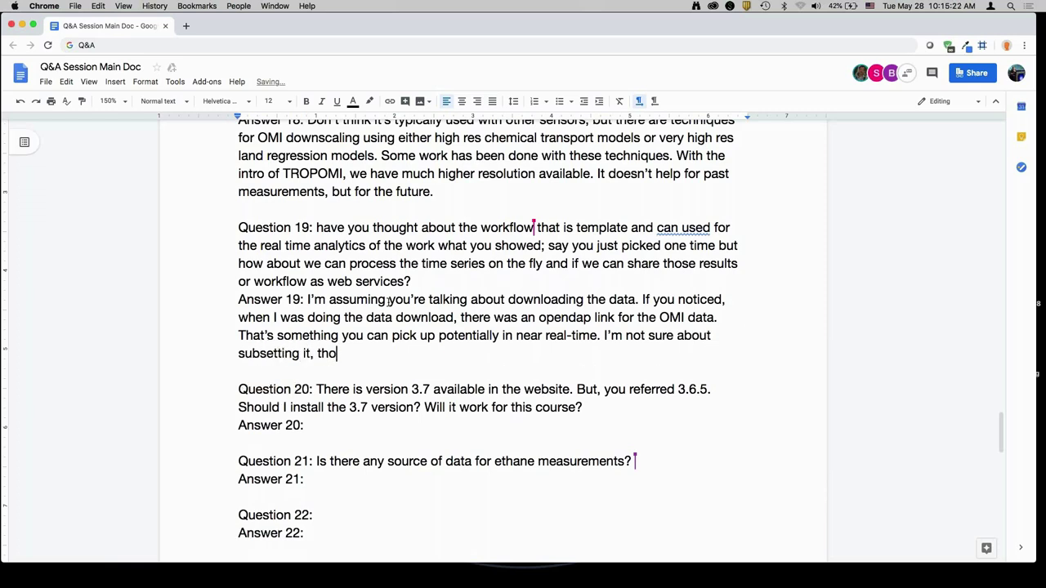
{"action": "type", "text": "ugh. That might nee"}
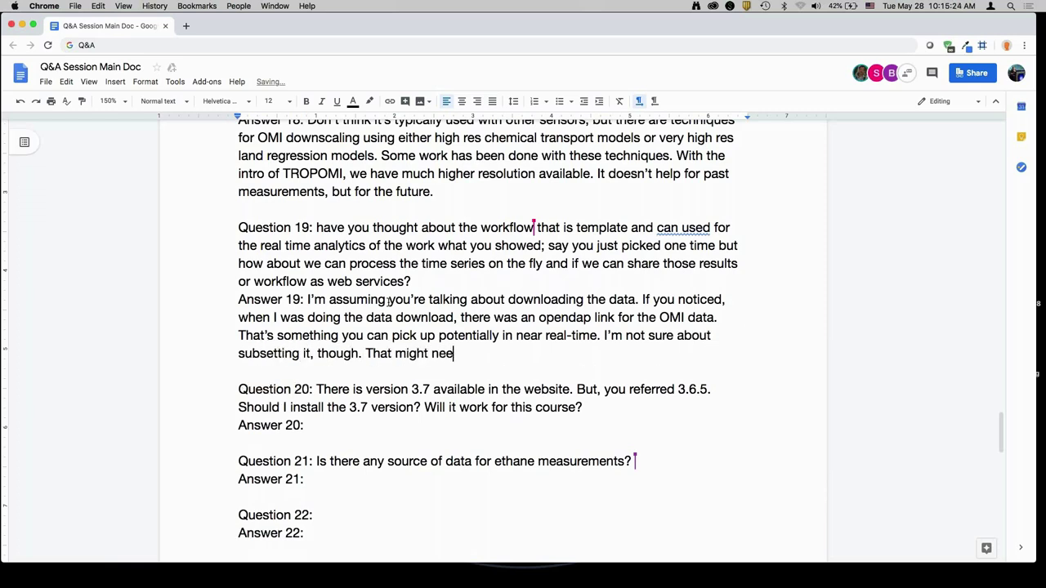
{"action": "type", "text": "d to be something that happe"}
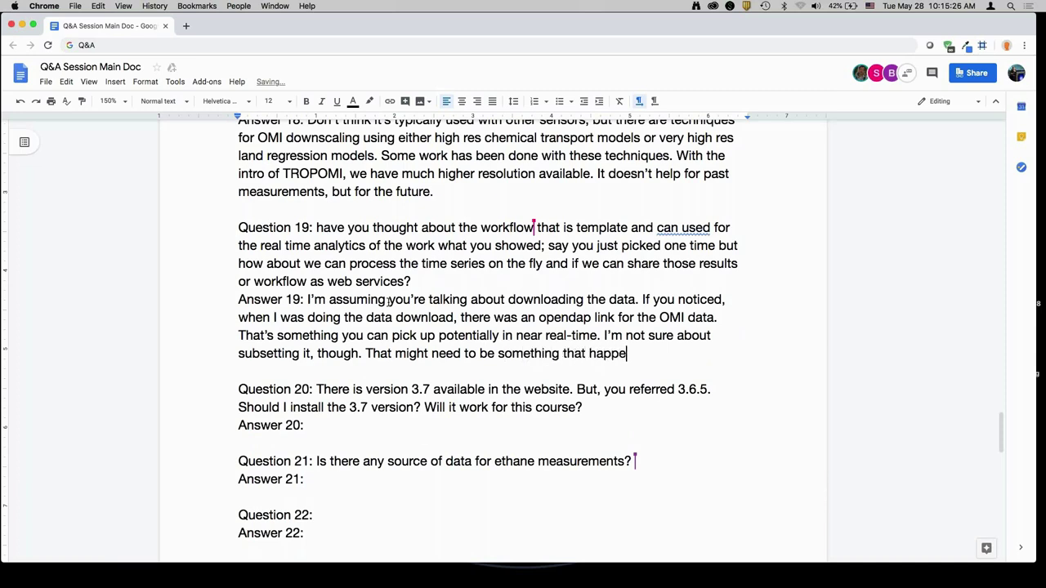
{"action": "type", "text": "ns on your machine rather than audi"}
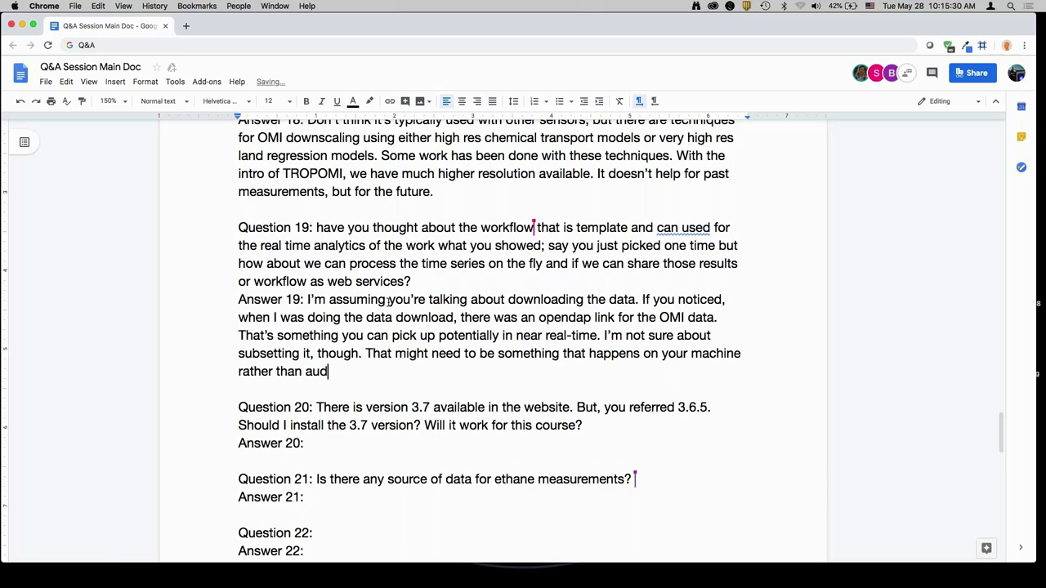
{"action": "key", "text": "BackSpace"}
{"action": "type", "text": "tomating tha"}
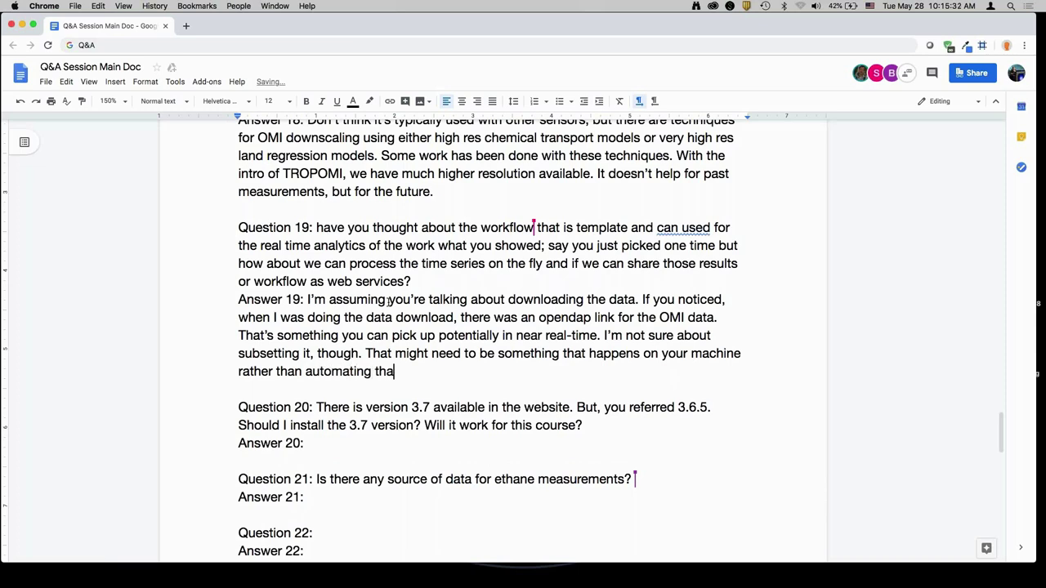
{"action": "type", "text": "t on the end of the GE"}
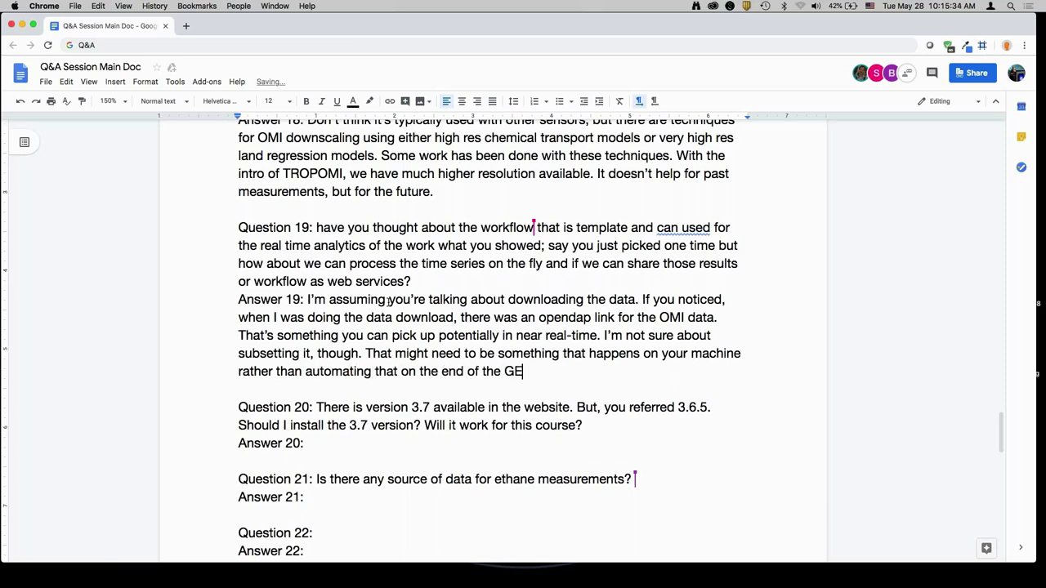
{"action": "type", "text": "SDISC."}
{"action": "left_click", "coordinate": [377, 441]}
Add to Answer 20 that 3.7 should be fine, but 3.6.5 is strictly recommended since the codes work there.
{"action": "scroll", "coordinate": [378, 442], "scroll_direction": "down", "scroll_amount": 5}
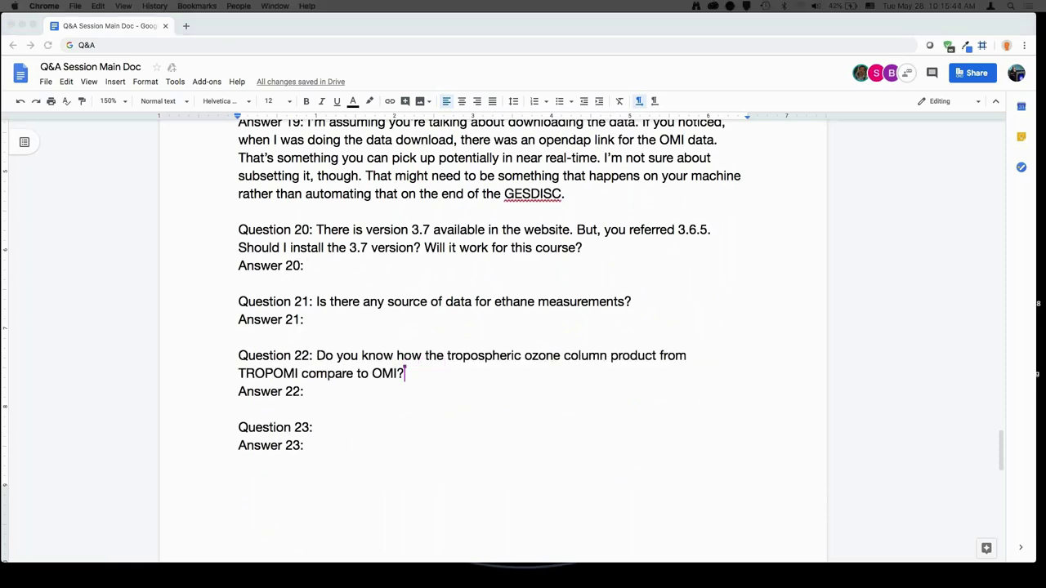
{"action": "left_click", "coordinate": [512, 271]}
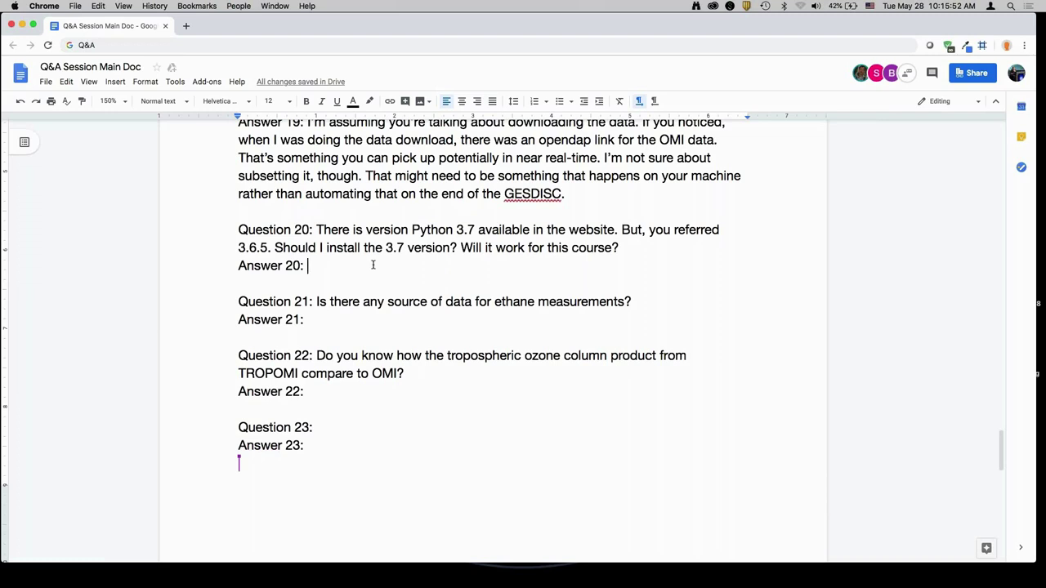
{"action": "type", "text": "I think 3"}
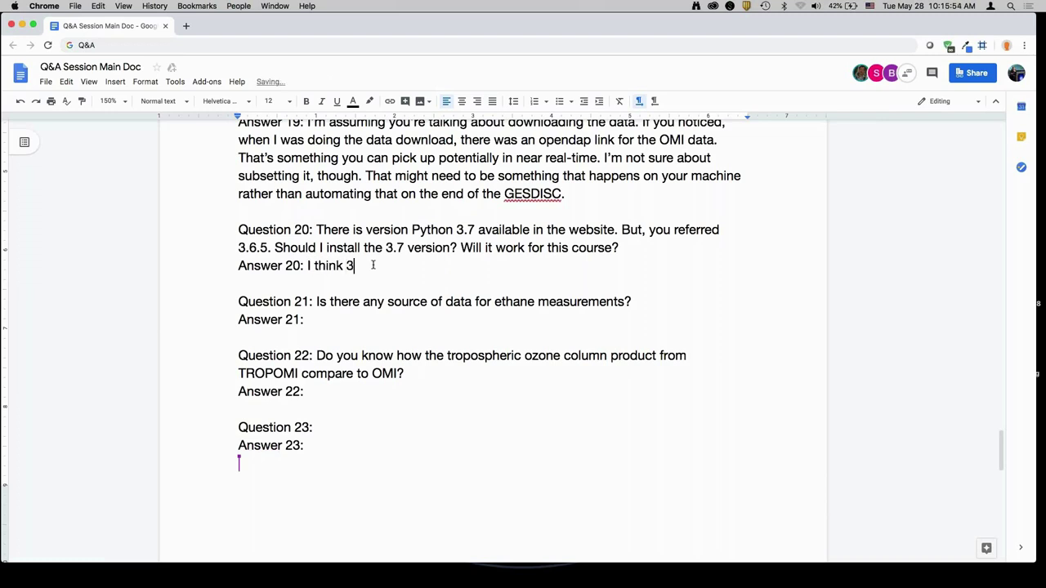
{"action": "type", "text": ".7 should be fine"}
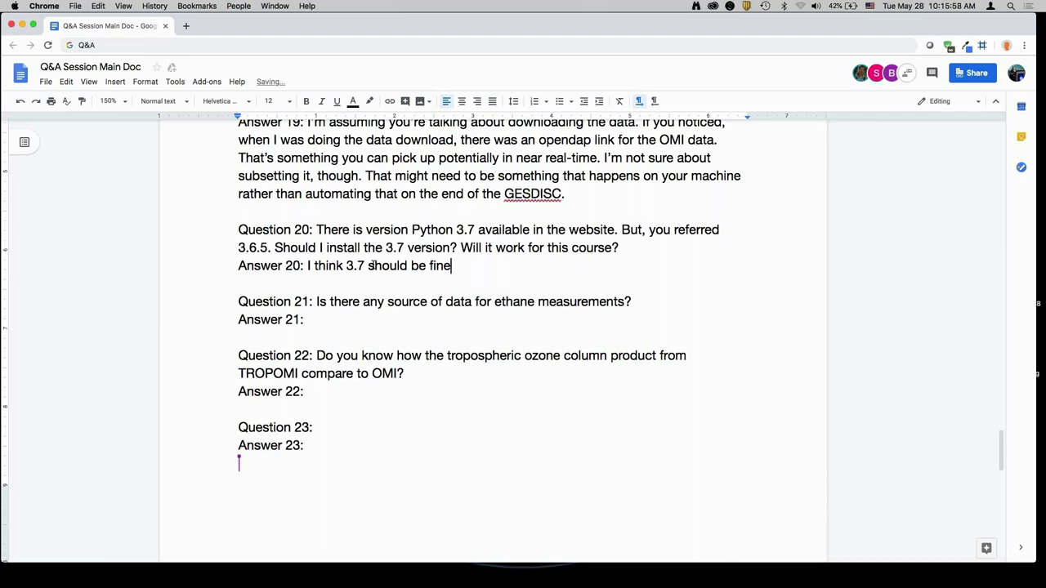
{"action": "type", "text": ". Pawan:"}
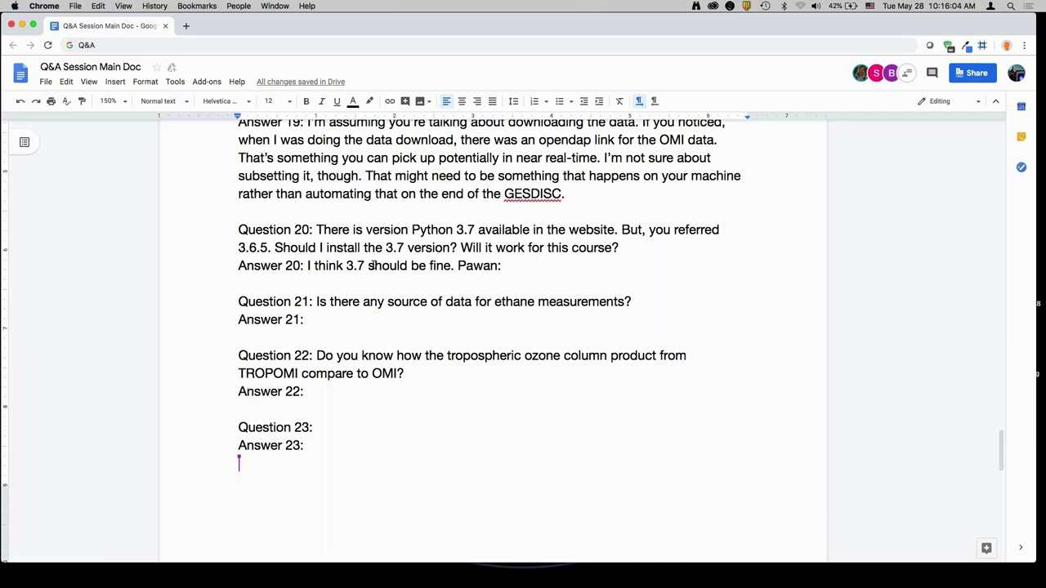
{"action": "type", "text": " S"}
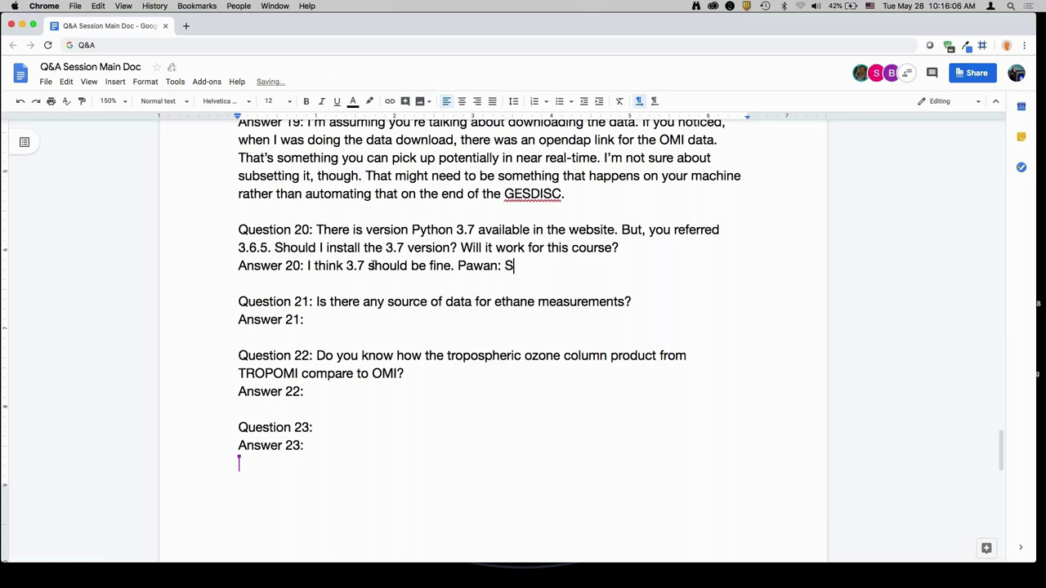
{"action": "type", "text": "trictly recommend 3.6.4"}
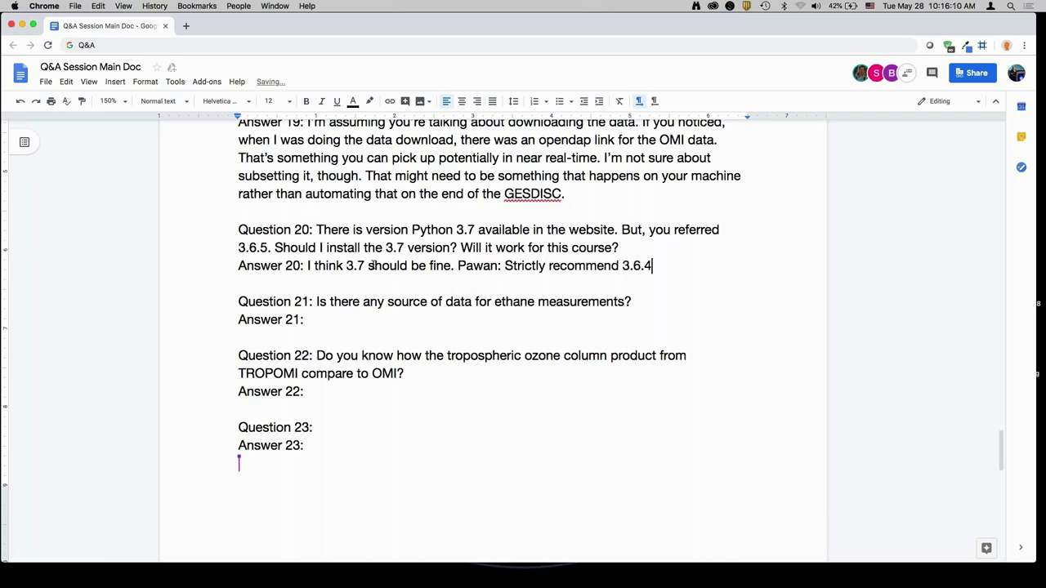
{"action": "key", "text": "BackSpace"}
{"action": "key", "text": "BackSpace"}
{"action": "type", "text": "5 because the c"}
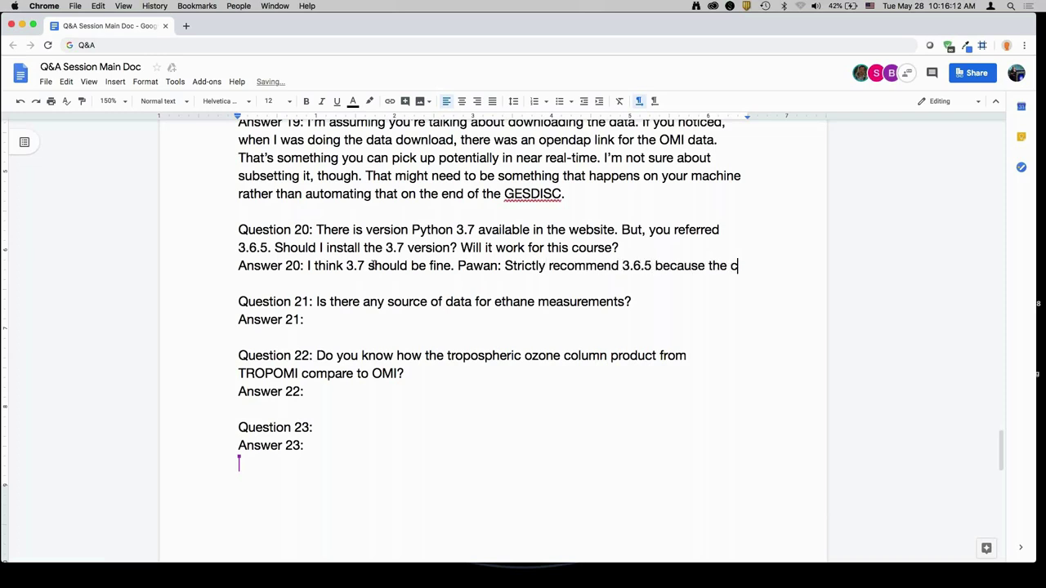
{"action": "type", "text": "odes we created "}
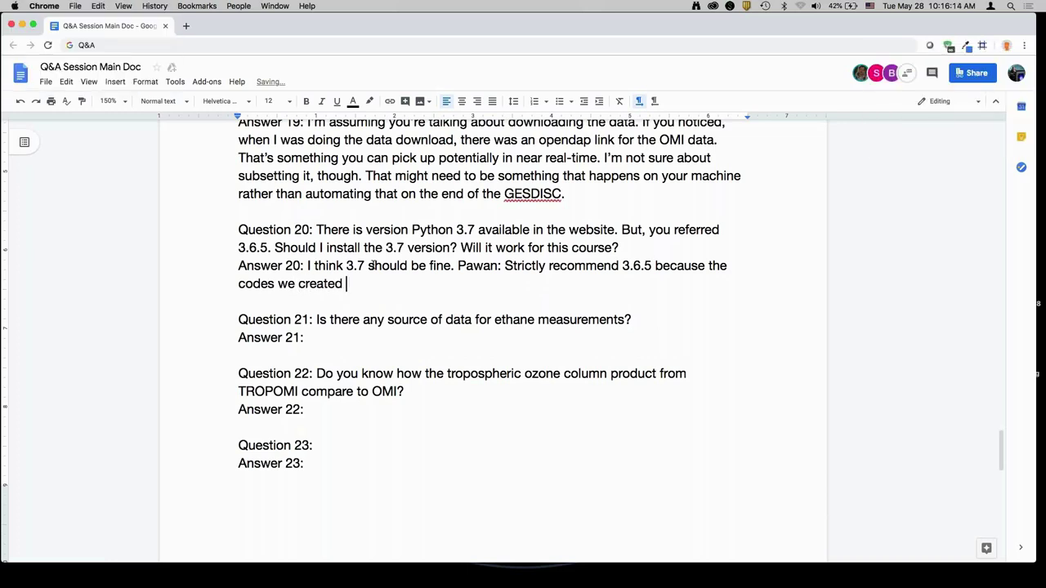
{"action": "type", "text": "will work on that, a"}
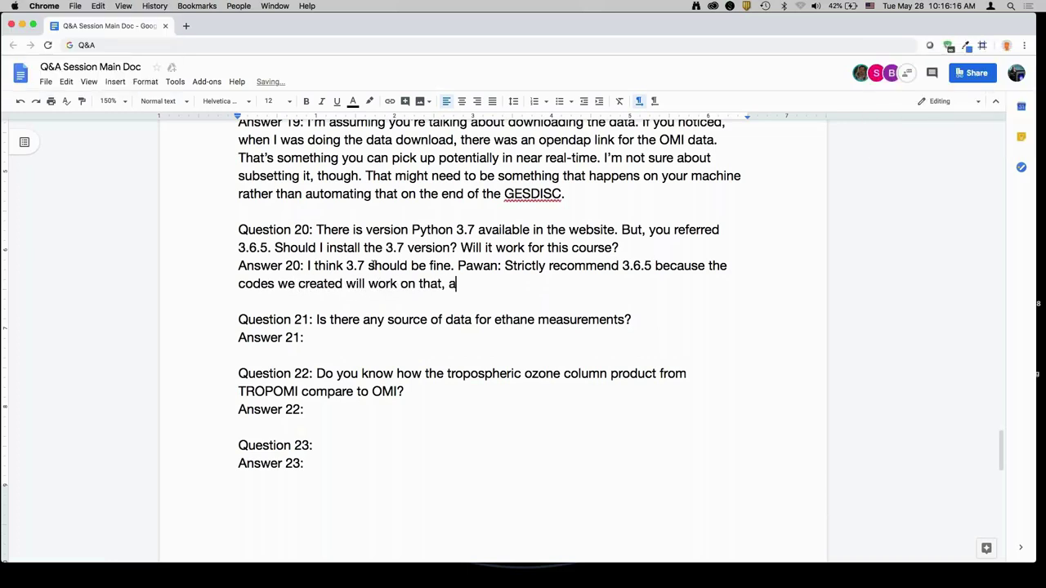
{"action": "type", "text": "nd we're hoping they ru"}
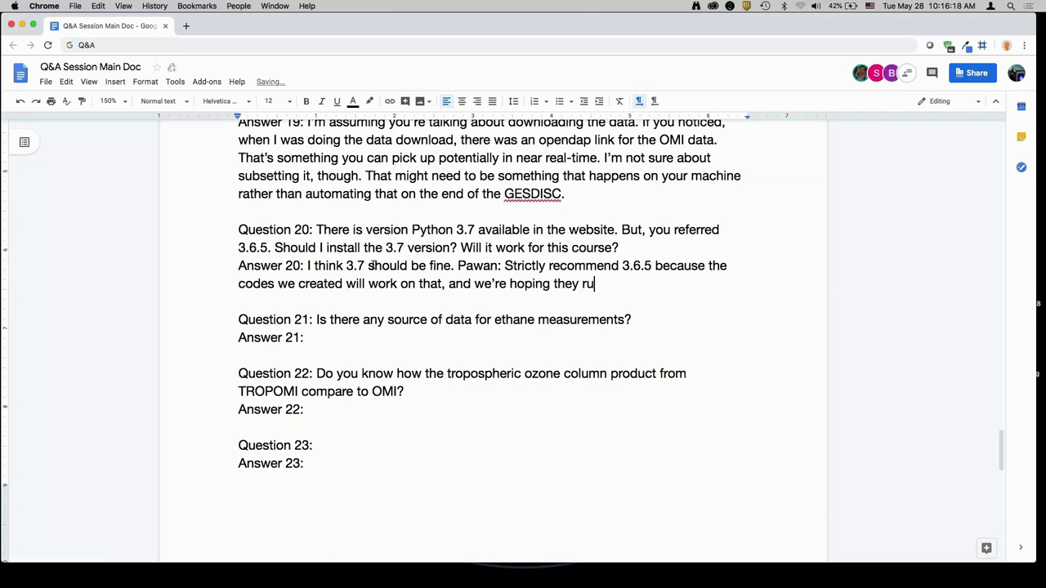
{"action": "type", "text": "n on 3.7"}
{"action": "type", "text": ", but we can't guarane"}
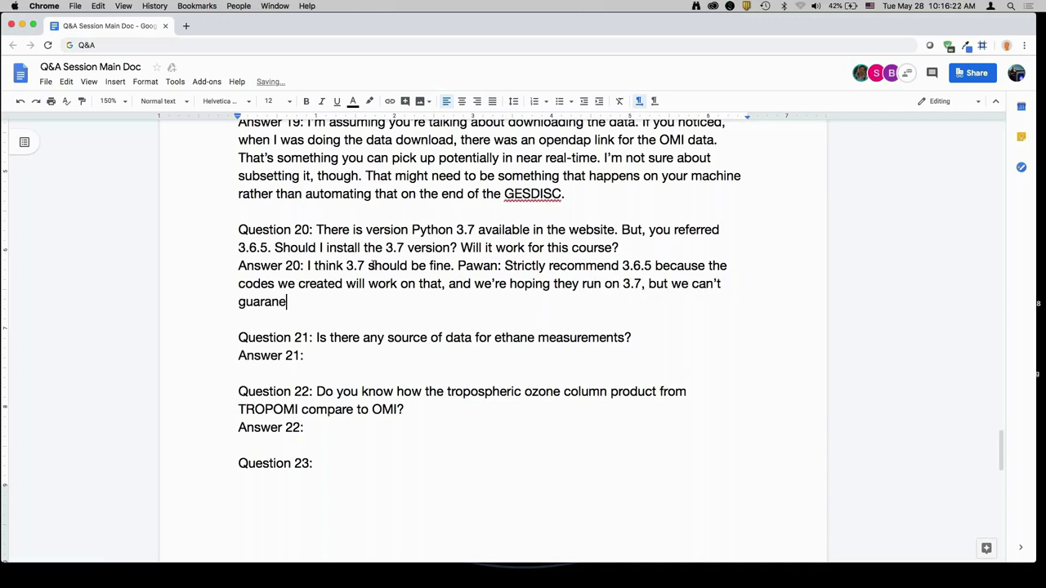
Note 3.7 can't be guaranteed, so download 3.6.5, and add the second speaker's note on walking through exercises.
{"action": "key", "text": "BackSpace"}
{"action": "type", "text": "tee that. So p"}
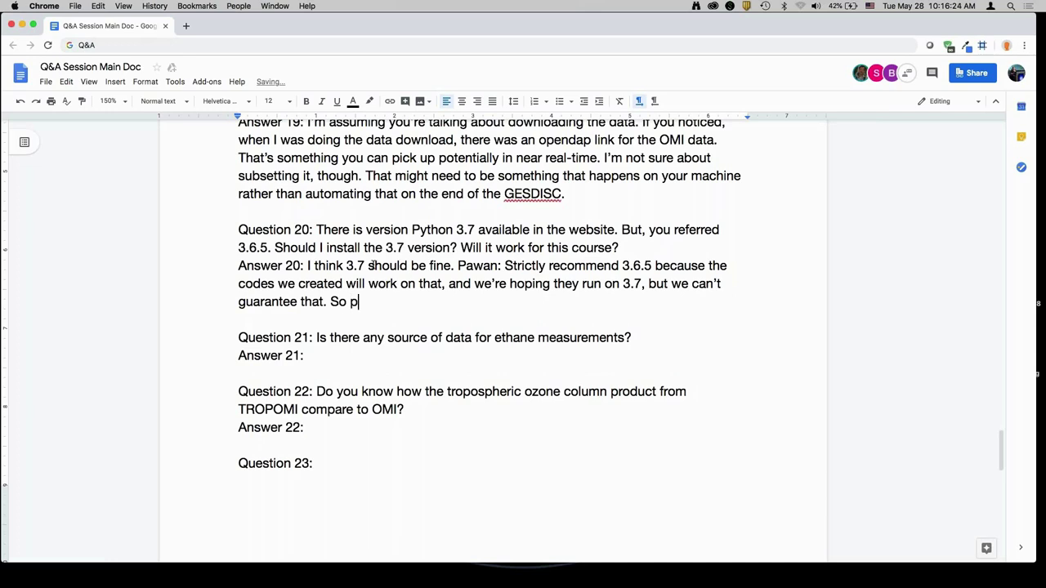
{"action": "key", "text": "BackSpace"}
{"action": "type", "text": "download"}
{"action": "type", "text": " 4.."}
{"action": "key", "text": "BackSpace"}
{"action": "key", "text": "BackSpace"}
{"action": "key", "text": "BackSpace"}
{"action": "type", "text": "3.6"}
{"action": "type", "text": "so w"}
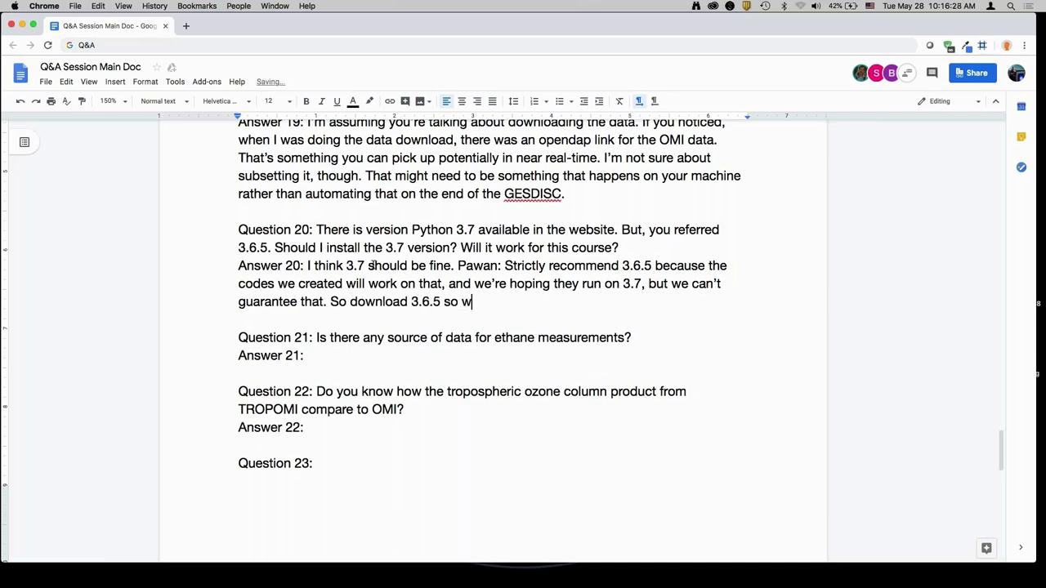
{"action": "key", "text": "BackSpace"}
{"action": "key", "text": "BackSpace"}
{"action": "key", "text": "BackSpace"}
{"action": "key", "text": "BackSpace"}
{"action": "key", "text": "BackSpace"}
{"action": "type", "text": "Melanie: So we can guarantee you can "}
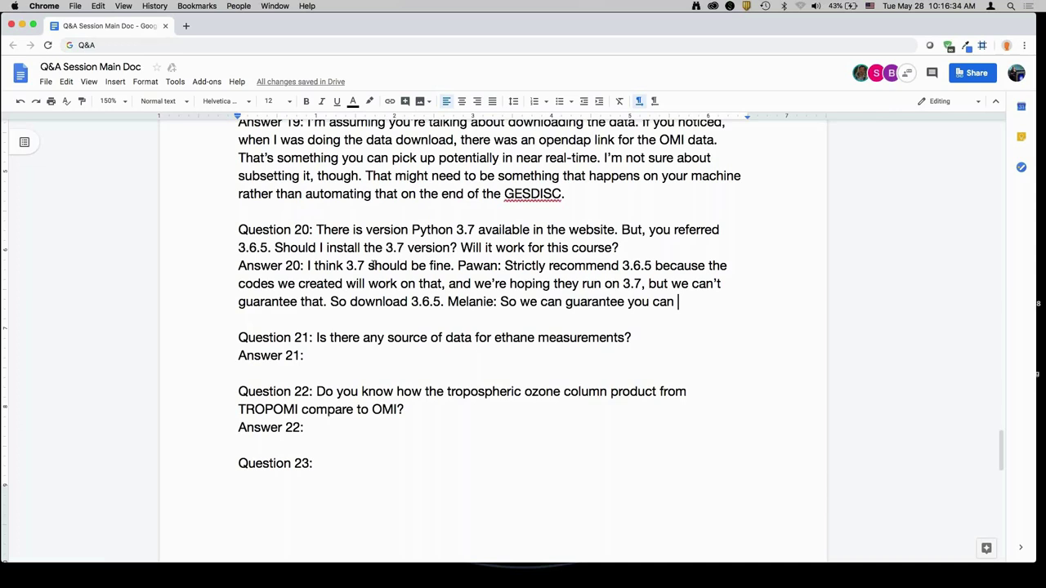
{"action": "type", "text": "walk through the ex"}
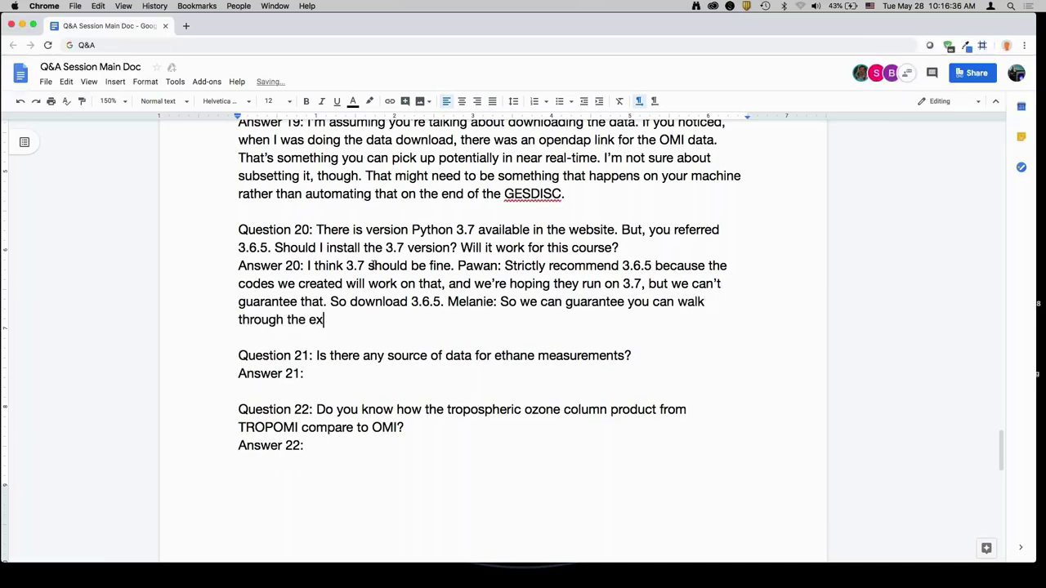
{"action": "type", "text": "ercises ith us."}
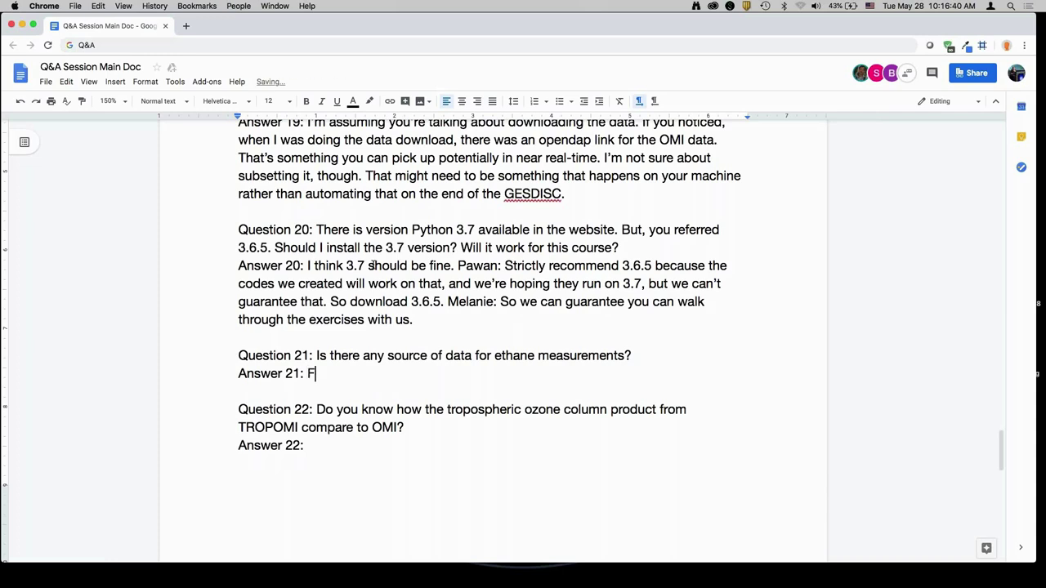
{"action": "type", "text": "or satellites - no, there's "}
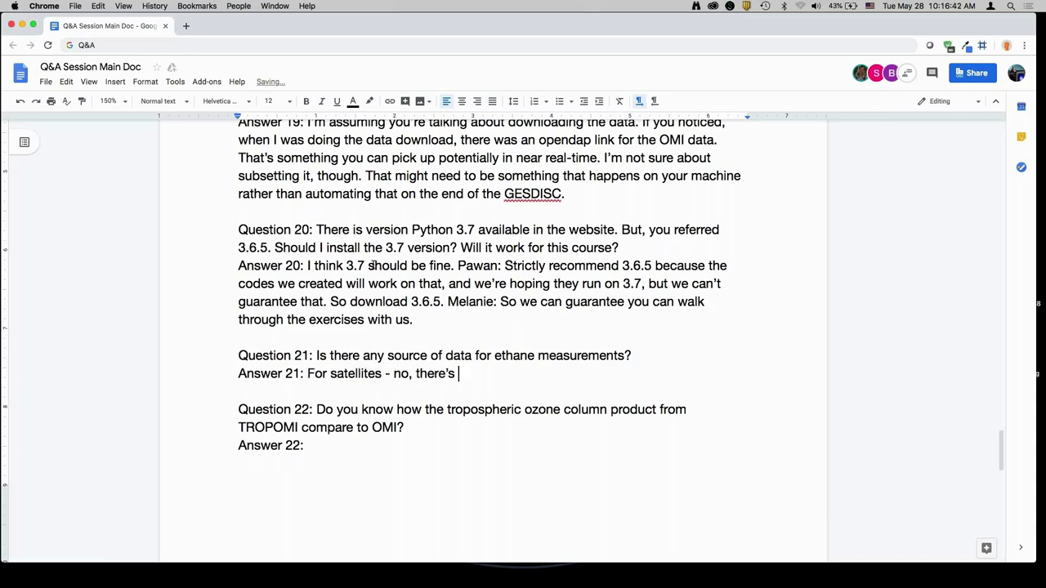
{"action": "type", "text": "no standard product. I"}
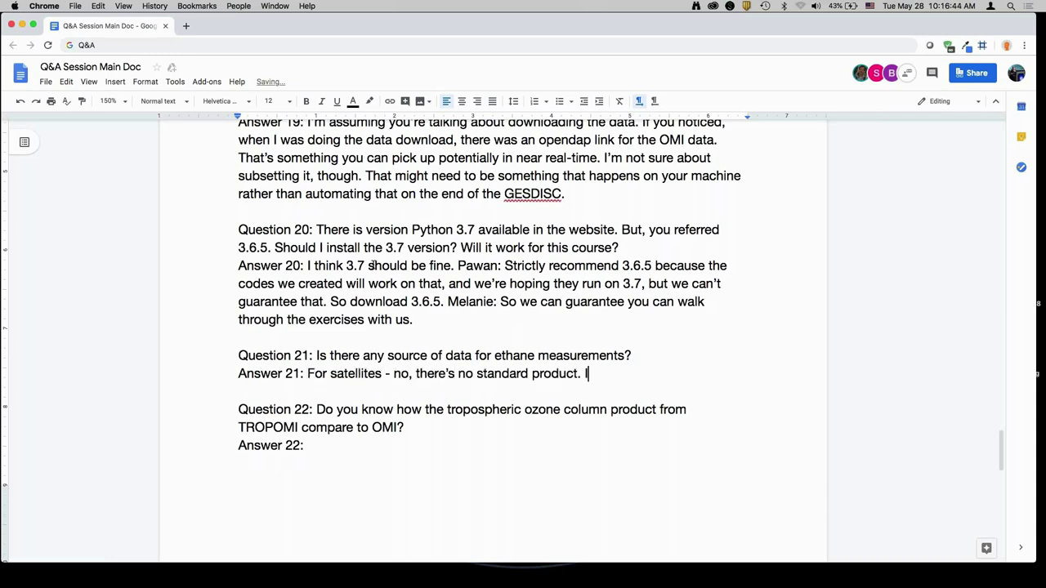
{"action": "type", "text": "'m not ee"}
{"action": "type", "text": "en sure "}
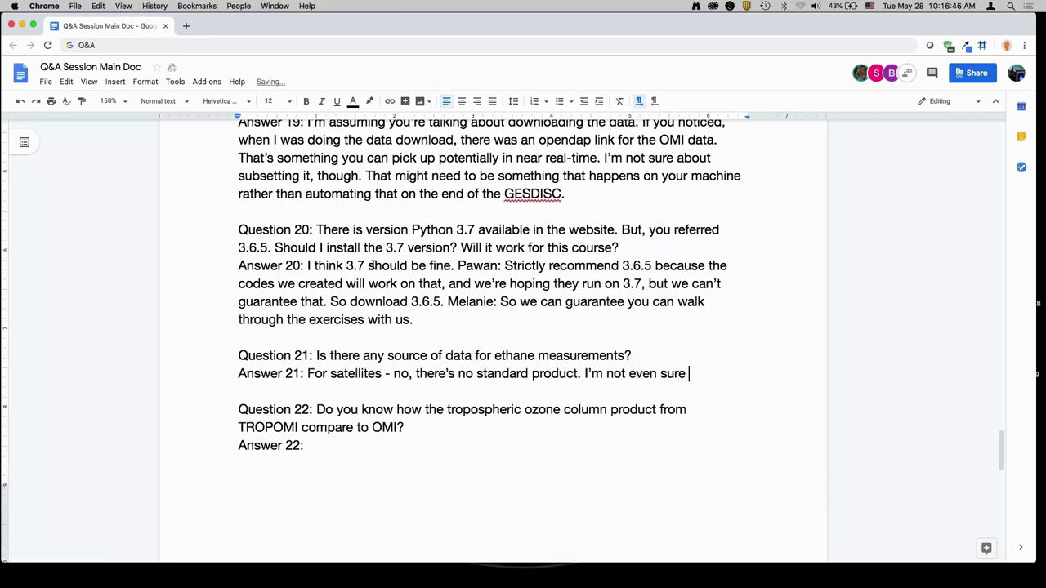
{"action": "type", "text": "of research product"}
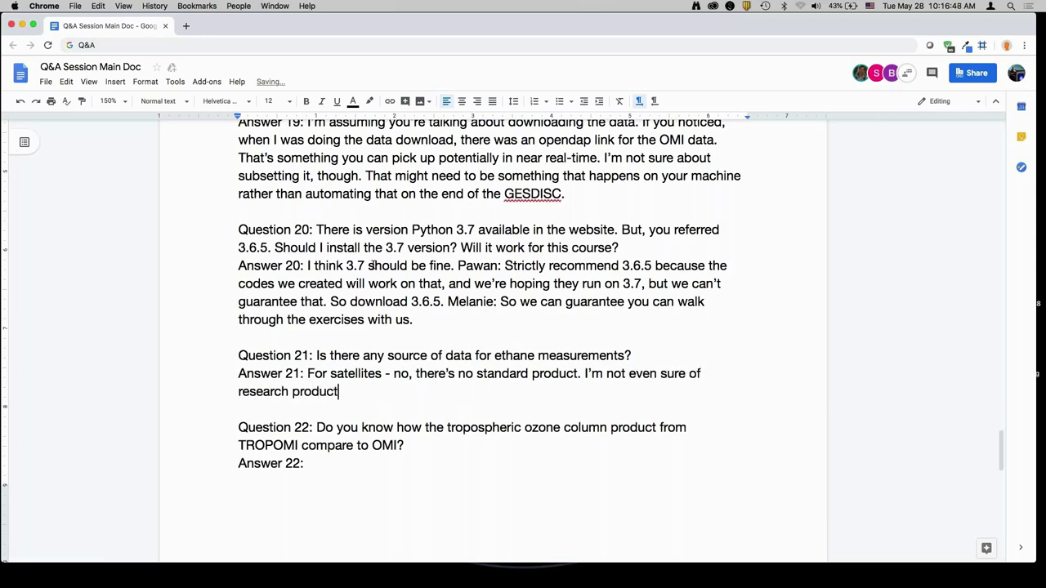
{"action": "type", "text": "s available for e"}
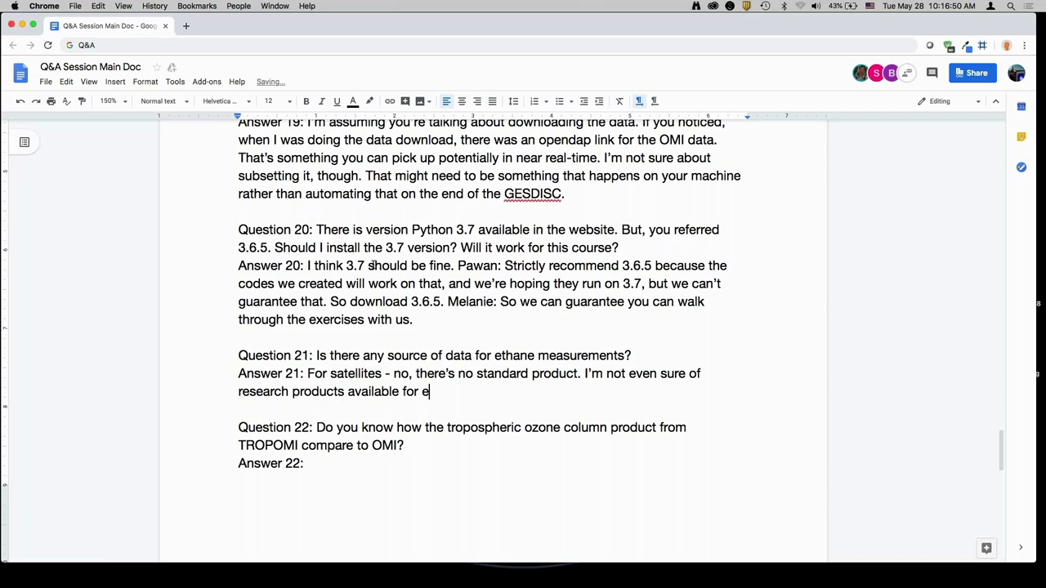
{"action": "type", "text": "h"}
Answer 21: no standard ethane product, will check and update; anything would strictly be a research product.
{"action": "key", "text": "BackSpace"}
{"action": "type", "text": "thane, but I'll che"}
{"action": "type", "text": "c a"}
{"action": "type", "text": " and"}
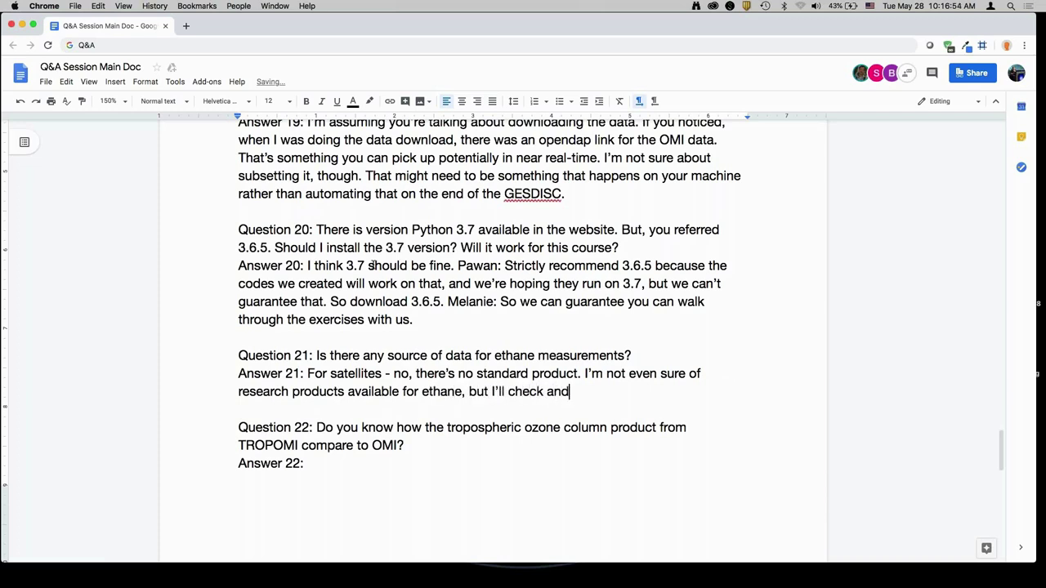
{"action": "type", "text": " update this. An"}
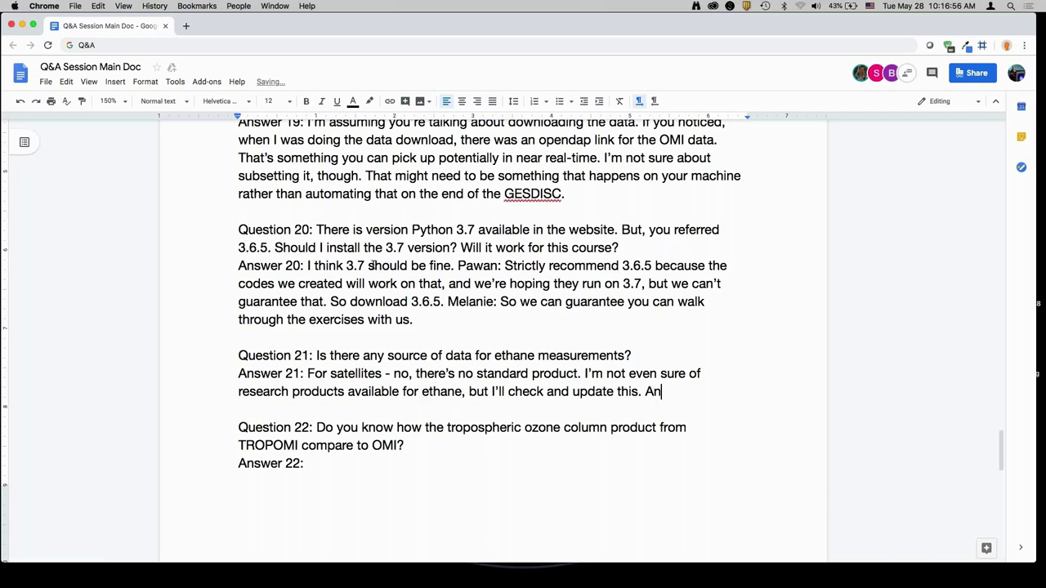
{"action": "type", "text": "ything would be strictly"}
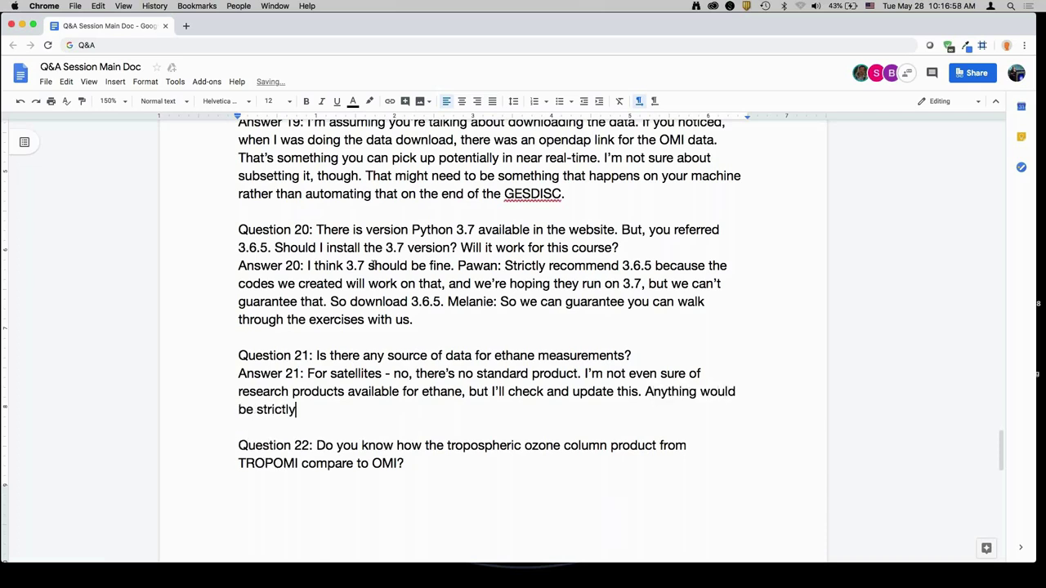
{"action": "type", "text": " a research product."}
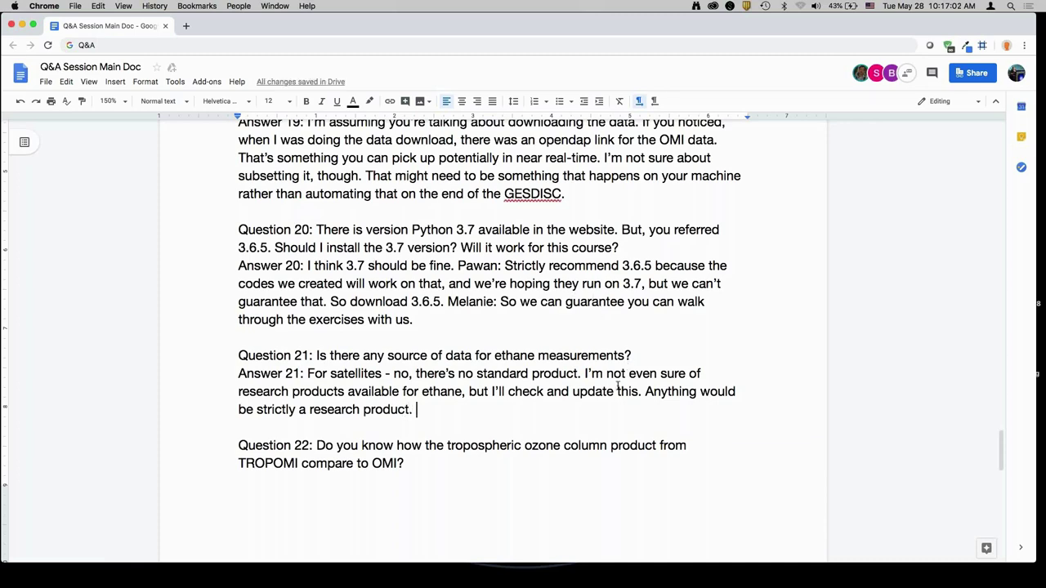
Answer 22: tropospheric ozone column won't change much with resolution, unlike short-lived, high-gradient NO2 and SO2.
{"action": "scroll", "coordinate": [495, 508], "scroll_direction": "down", "scroll_amount": 5}
{"action": "scroll", "coordinate": [494, 508], "scroll_direction": "down", "scroll_amount": 1}
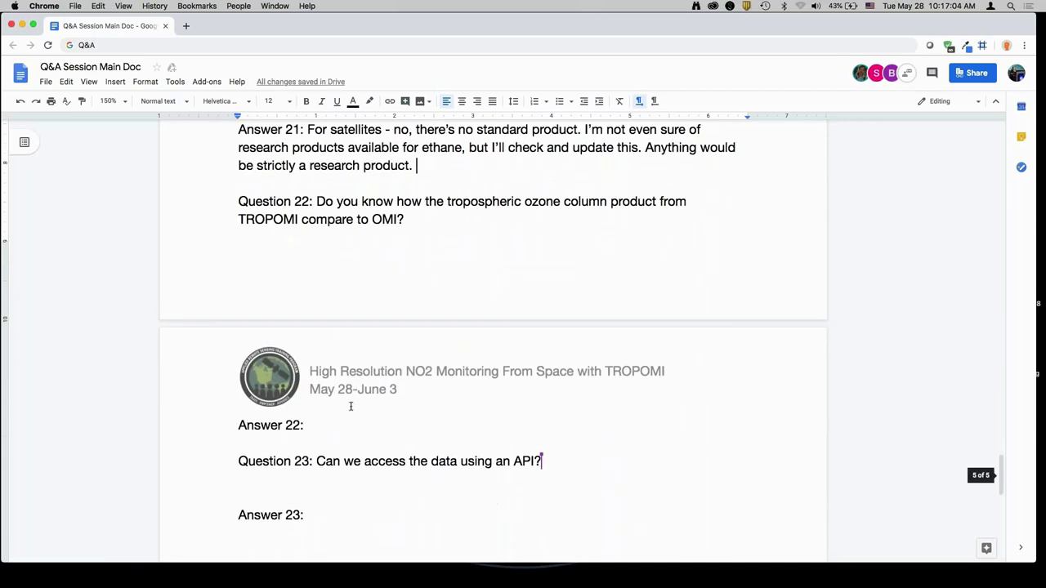
{"action": "left_click", "coordinate": [359, 434]}
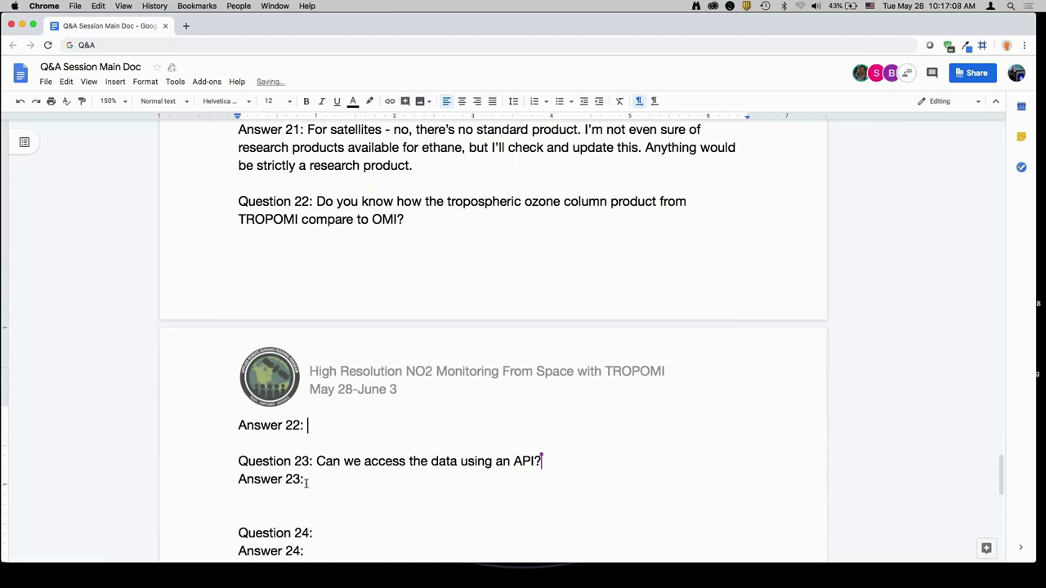
{"action": "type", "text": "I do not. "}
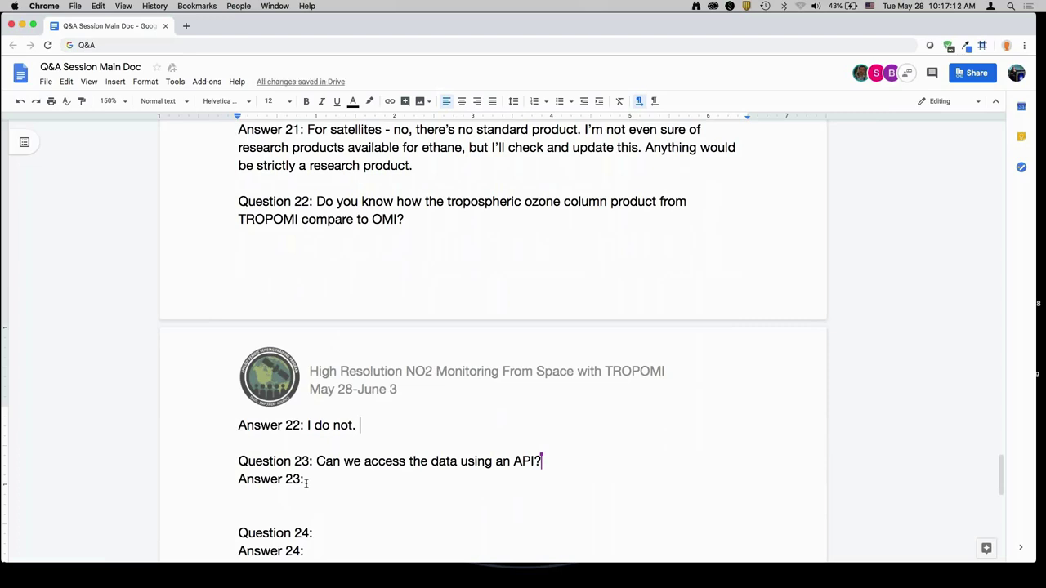
{"action": "type", "text": "As f"}
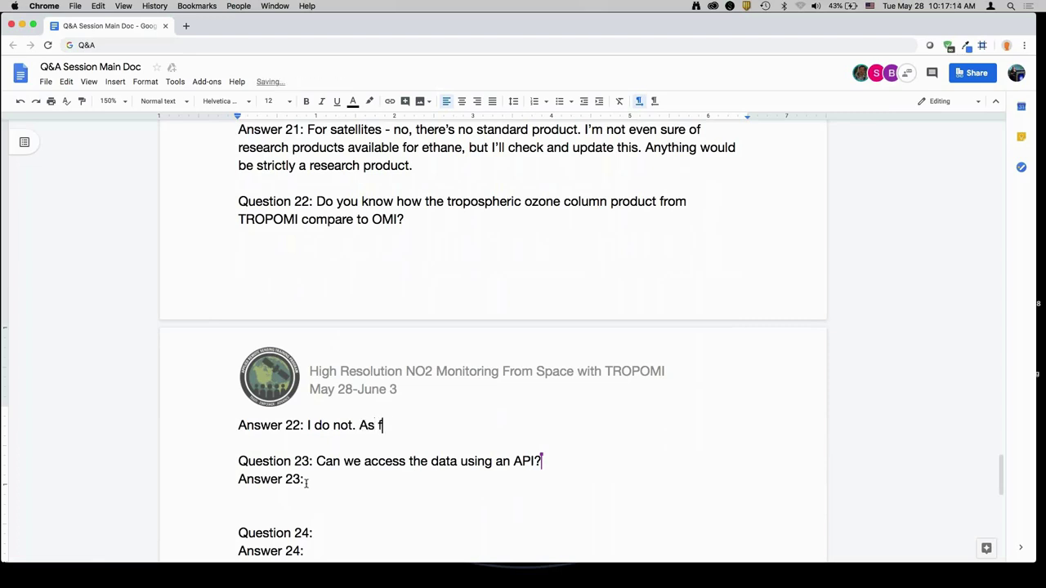
{"action": "type", "text": "ar as "}
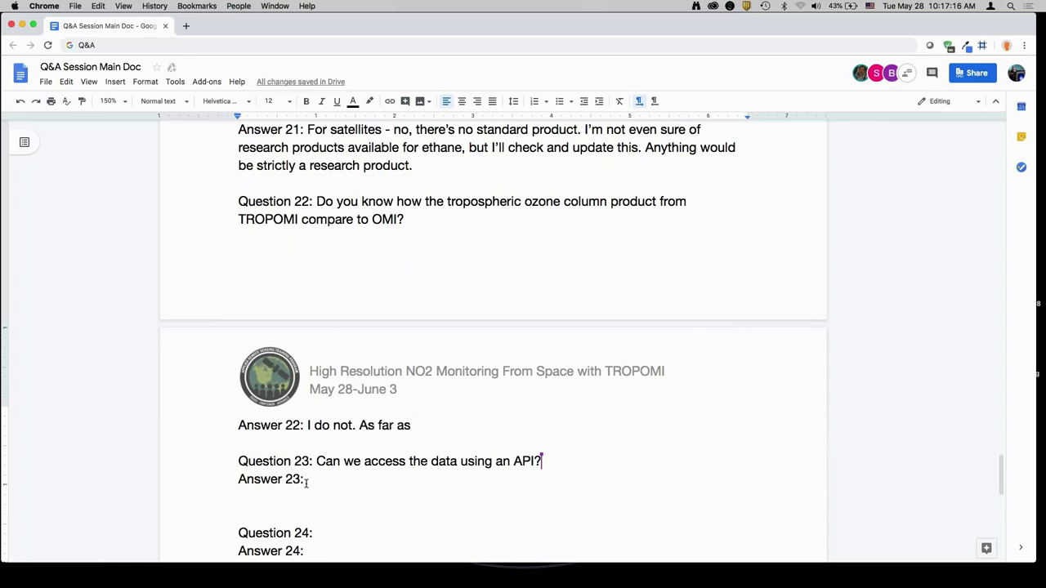
{"action": "type", "text": "data qual"}
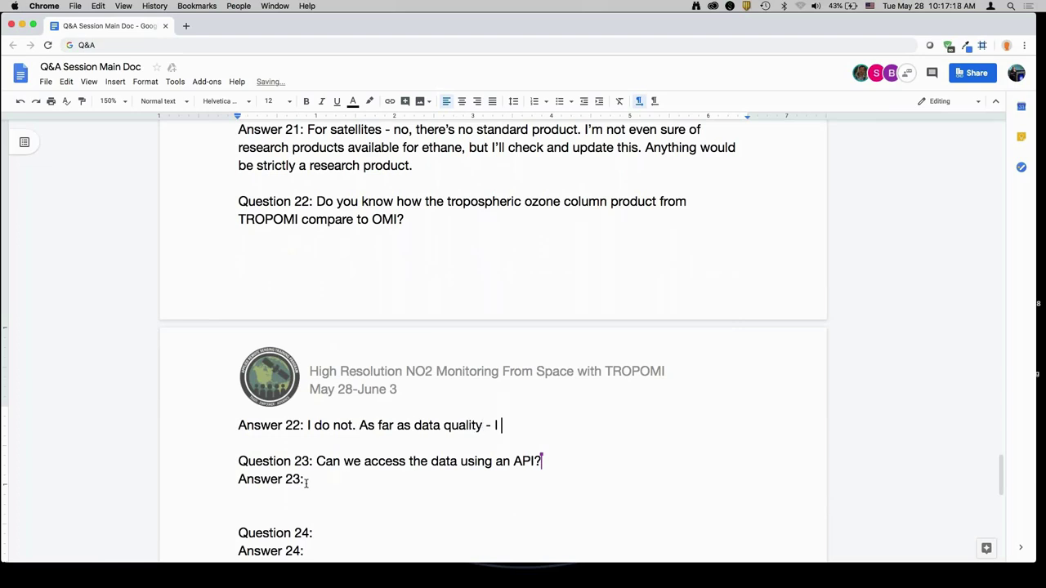
{"action": "type", "text": "ity - I'm not sure. As far as magnitudes, yo"}
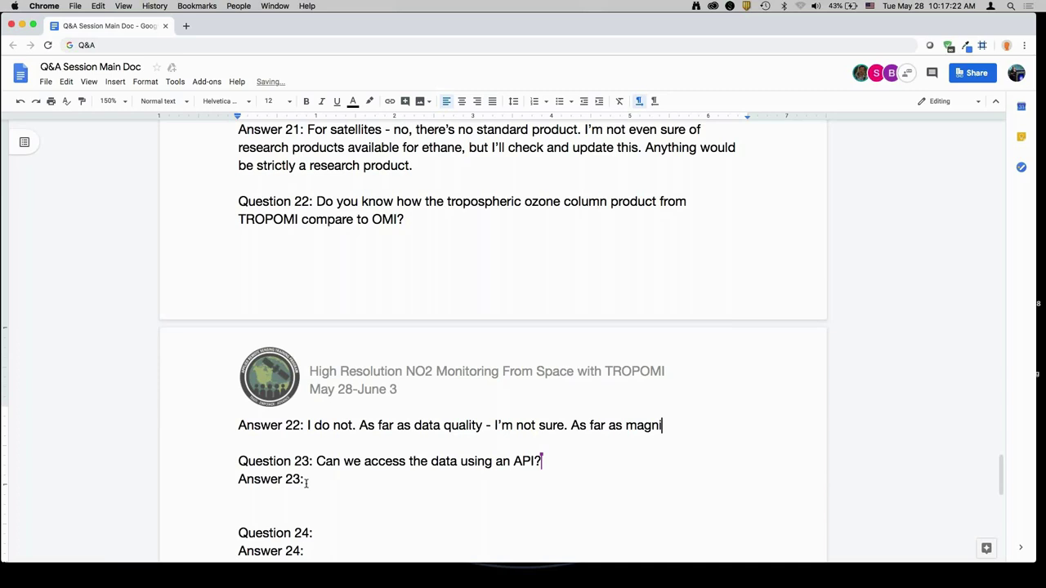
{"action": "key", "text": "BackSpace"}
{"action": "key", "text": "BackSpace"}
{"action": "type", "text": "I don't think you're goi"}
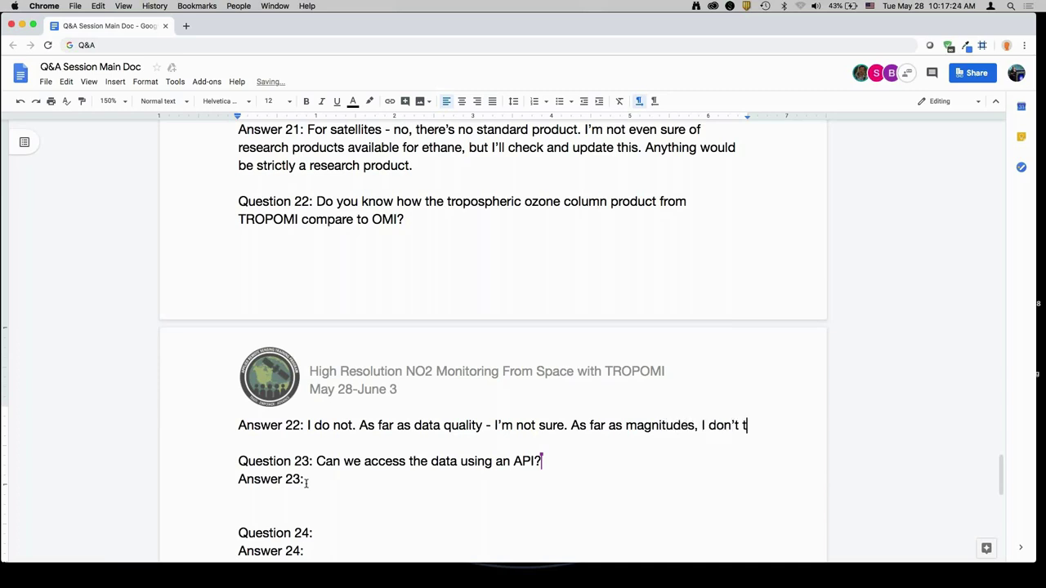
{"action": "type", "text": "ng to see bi"}
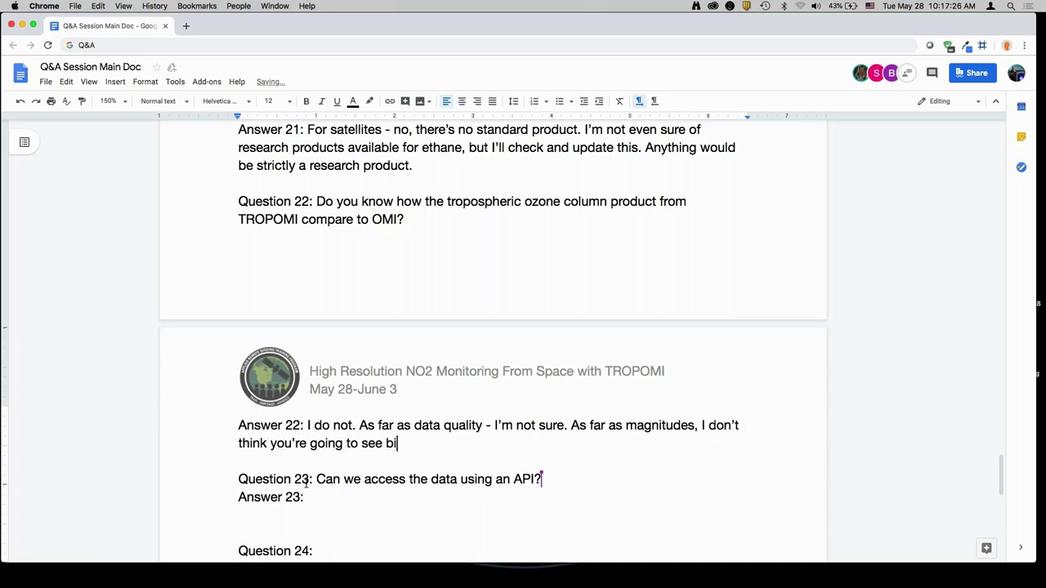
{"action": "type", "text": "g changes in the trop"}
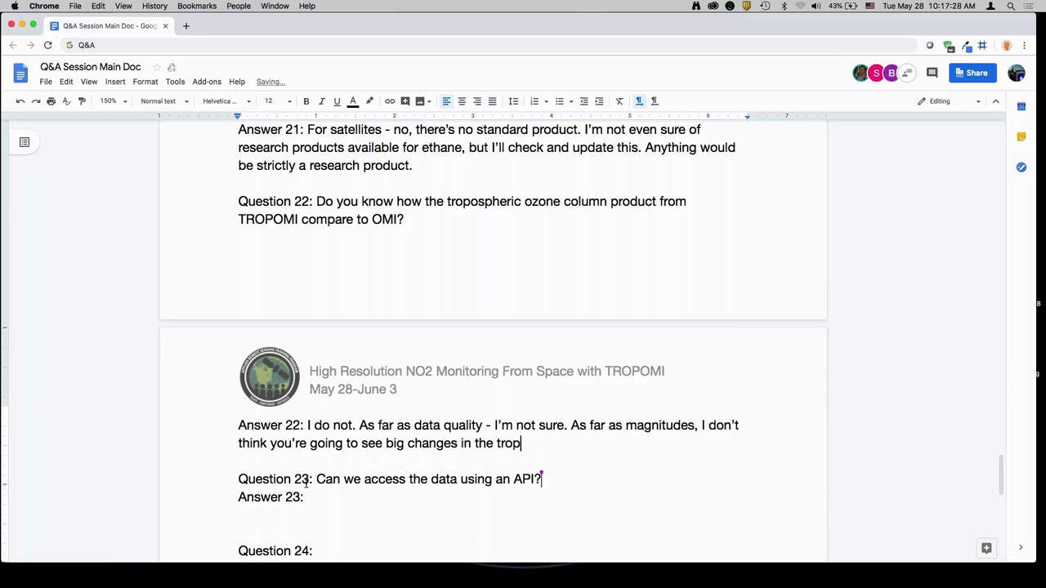
{"action": "type", "text": "ospheric ozone "}
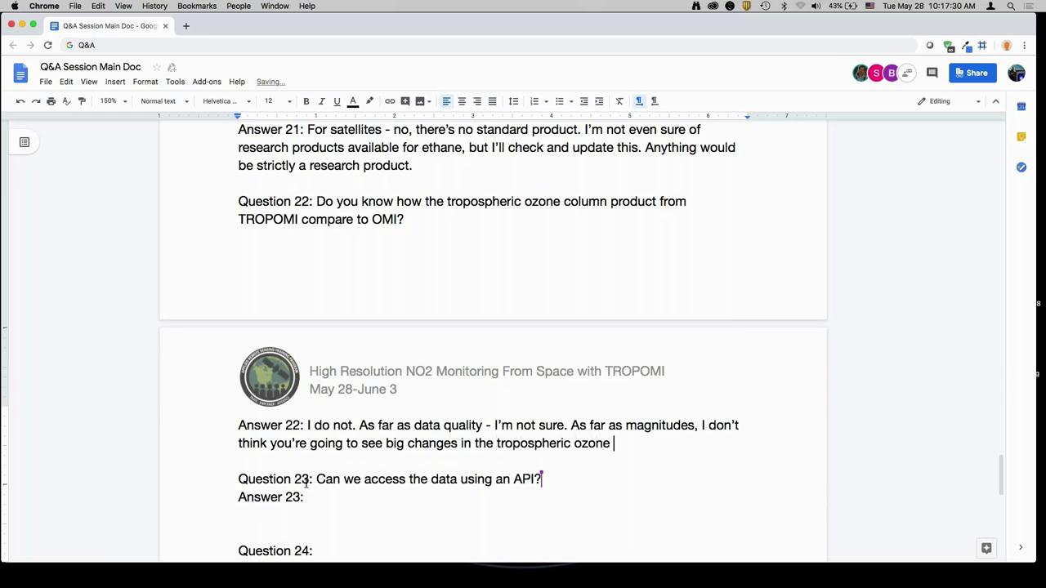
{"action": "type", "text": "column with in"}
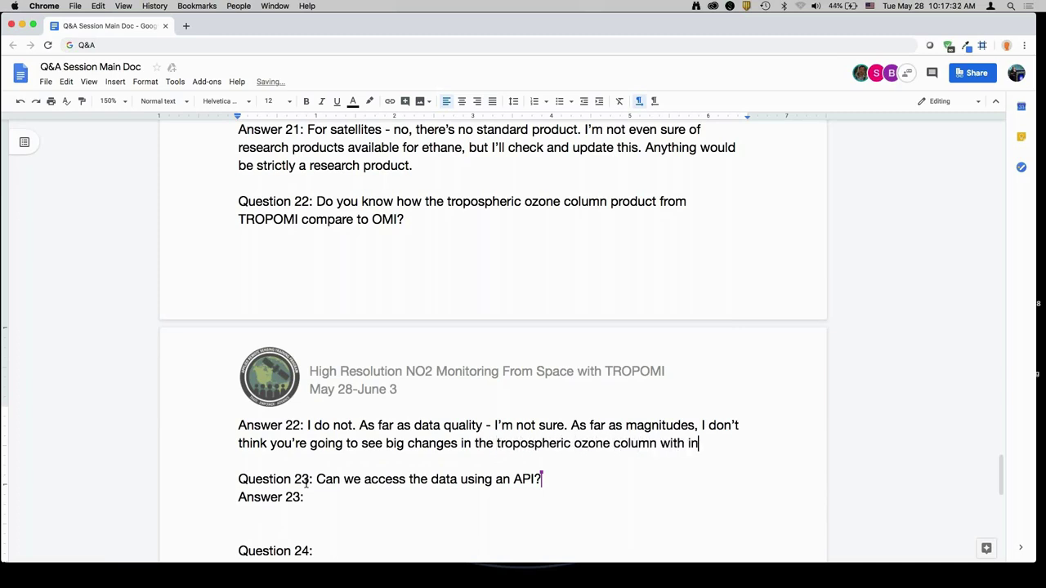
{"action": "type", "text": "creasing resolution as "}
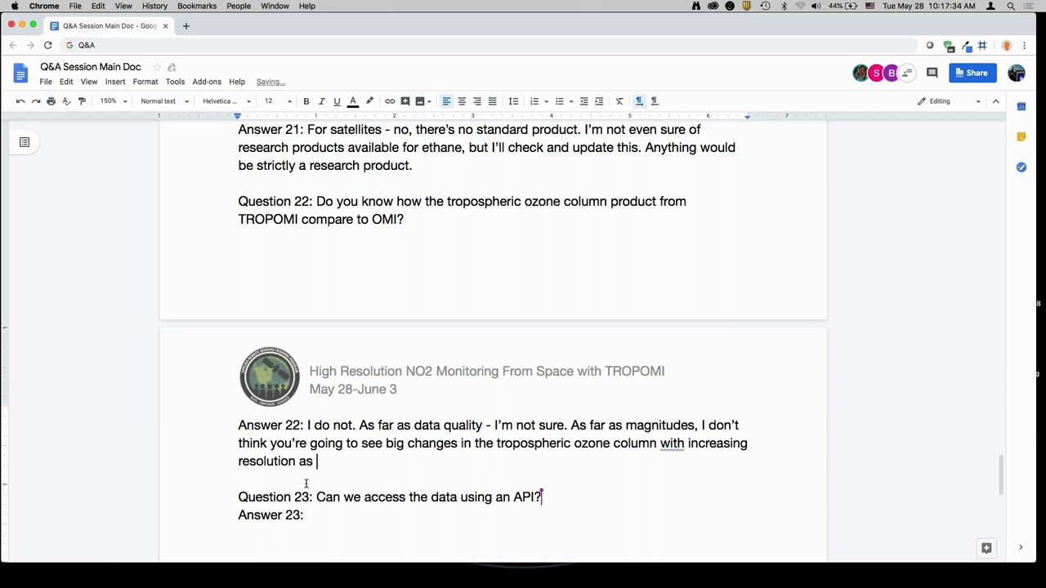
{"action": "type", "text": "you will with N"}
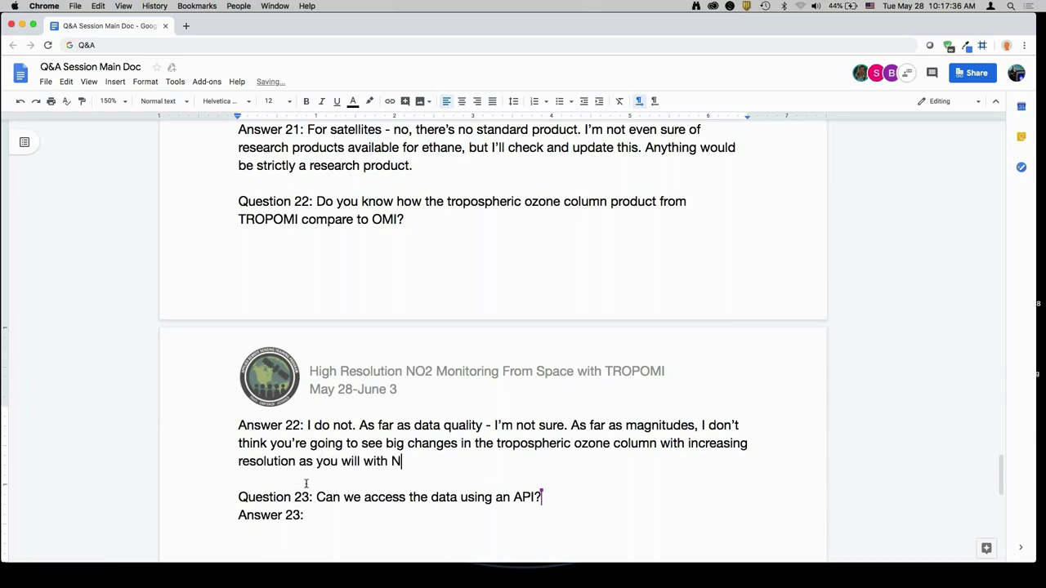
{"action": "type", "text": "O2 SO2 with a short lifetimes"}
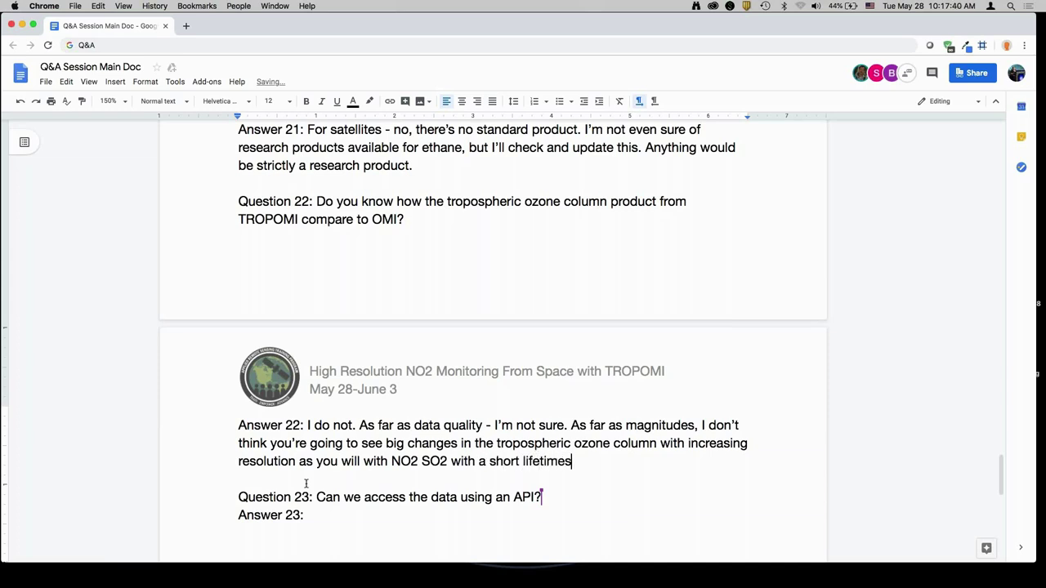
{"action": "key", "text": "BackSpace"}
{"action": "type", "text": "and high spatial gradiance."}
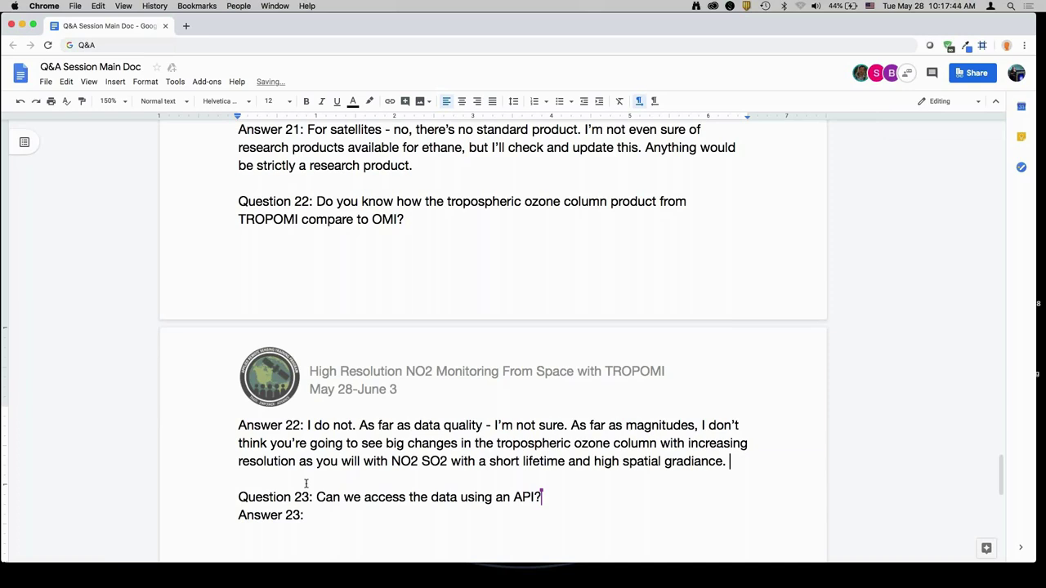
{"action": "scroll", "coordinate": [307, 484], "scroll_direction": "down", "scroll_amount": 5}
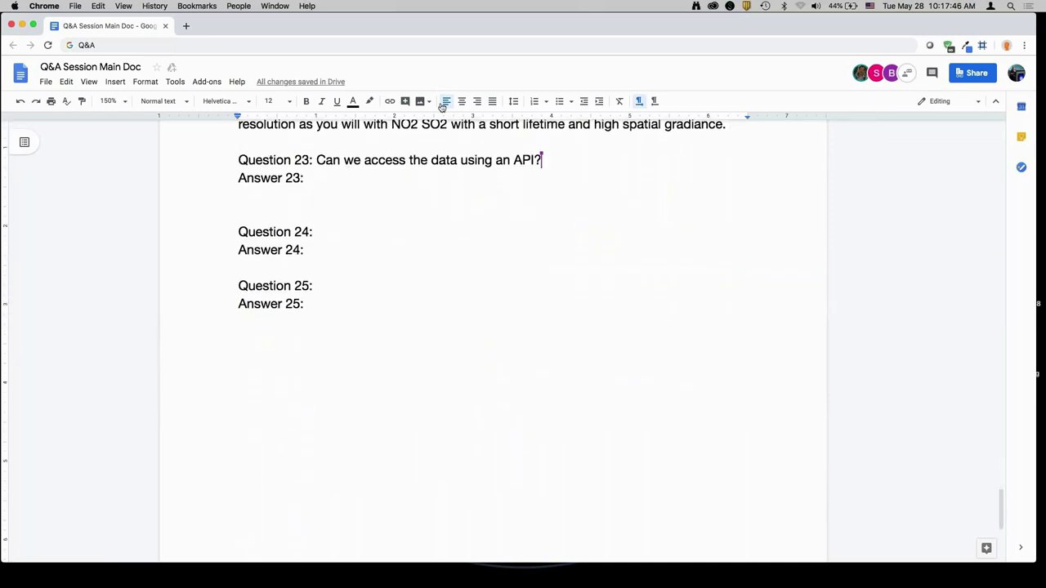
{"action": "scroll", "coordinate": [425, 131], "scroll_direction": "up", "scroll_amount": 1}
Change 'NO2 SO2' to 'NO2/SO2' in Answer 22.
{"action": "left_click", "coordinate": [419, 160]}
{"action": "key", "text": "BackSpace"}
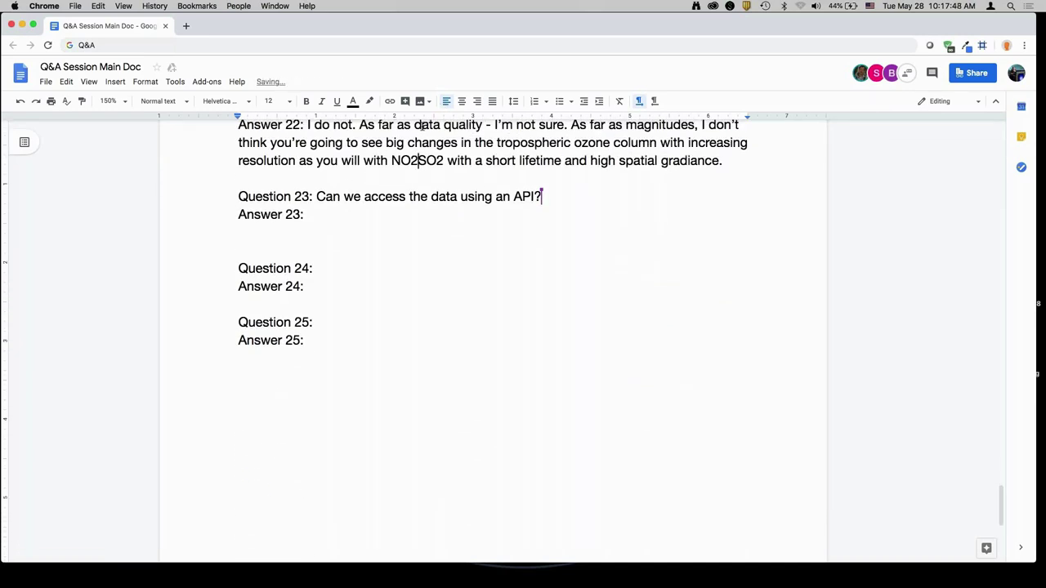
{"action": "type", "text": "/"}
Answer 23: access is probably fastest through the opendap server; remove the blank line before Question 24.
{"action": "key", "text": "Down"}
{"action": "key", "text": "Down"}
{"action": "key", "text": "End"}
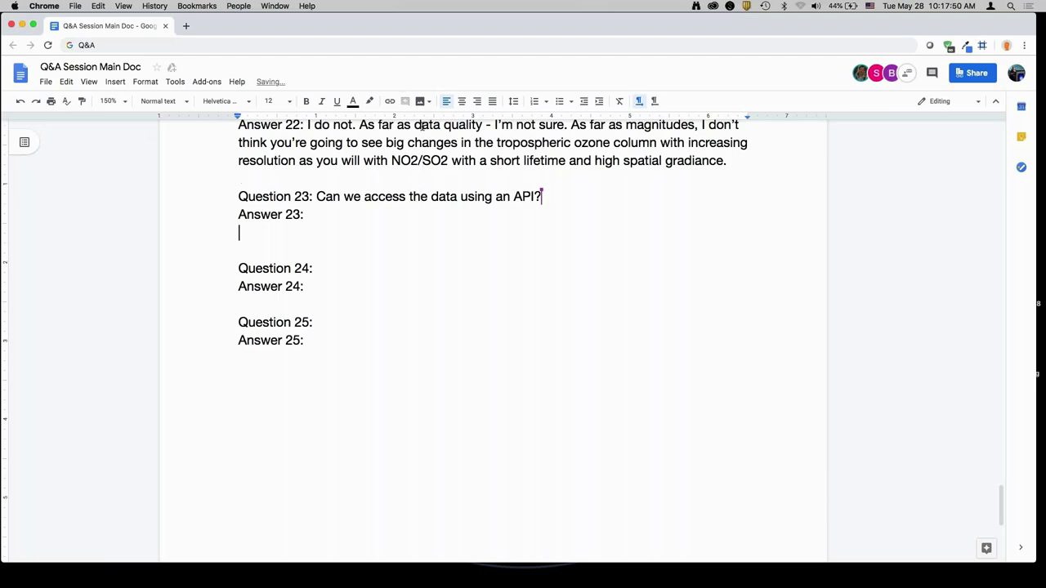
{"action": "type", "text": "I'm not sure - bu"}
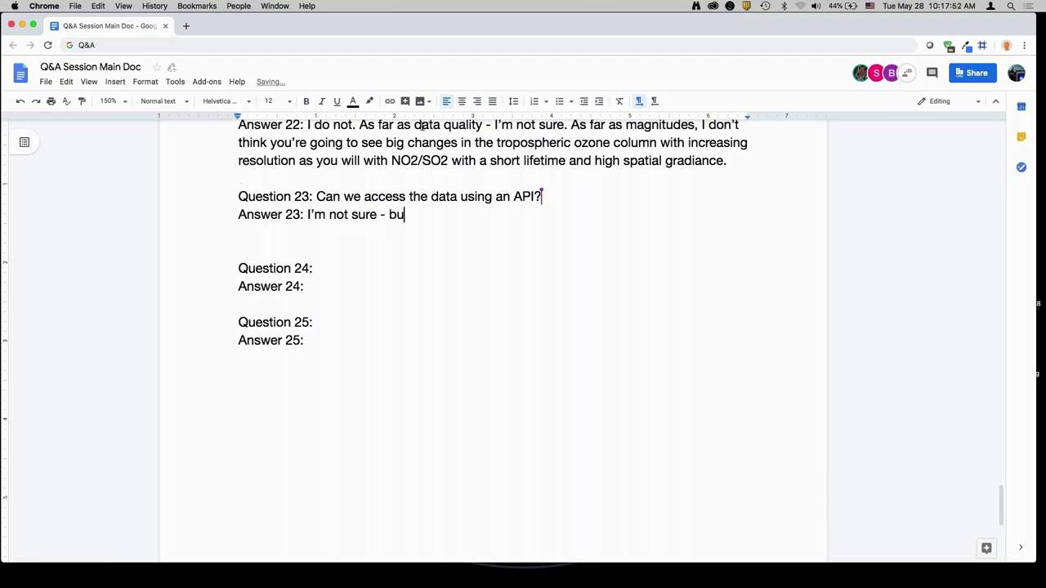
{"action": "type", "text": "t I tiink the fastest way to get "}
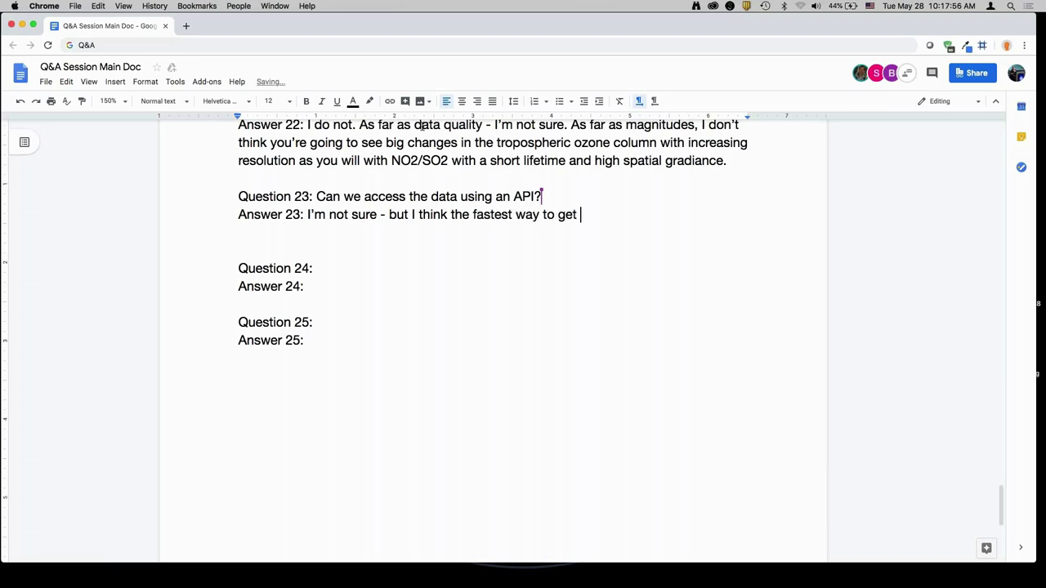
{"action": "type", "text": "it would be on the op"}
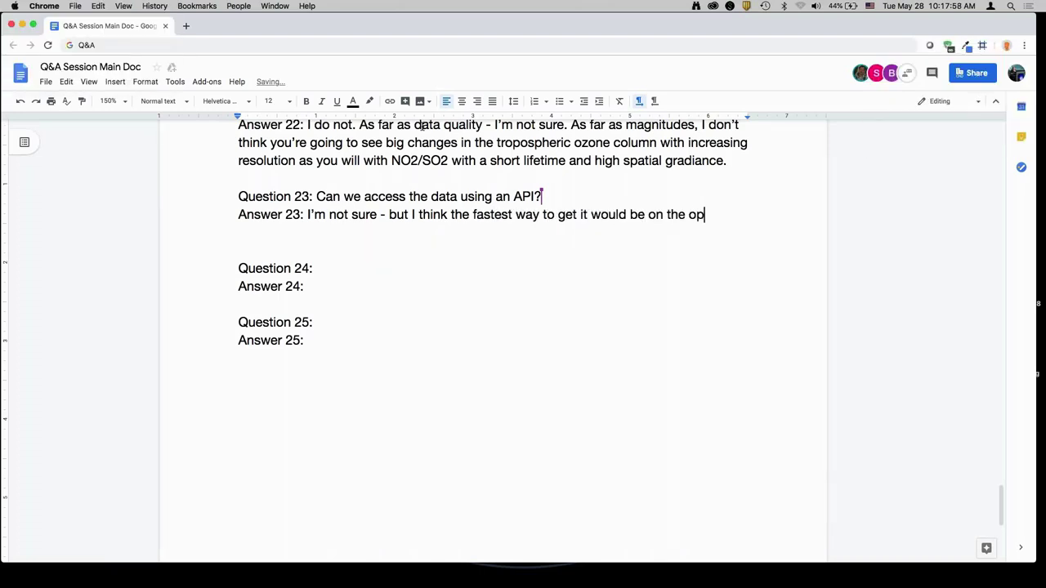
{"action": "type", "text": "endap server it"}
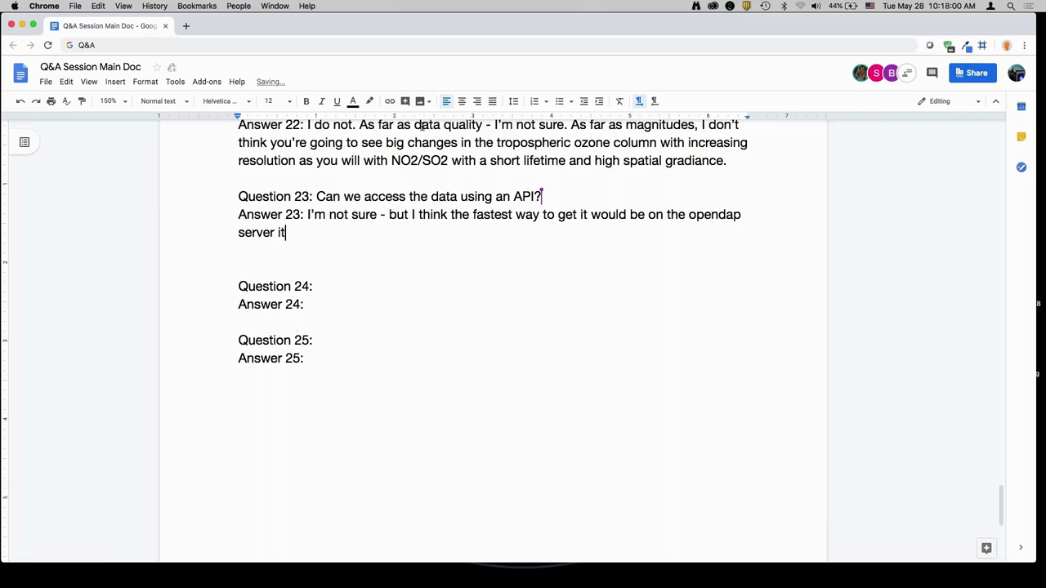
{"action": "type", "text": "'s on. But I don't "}
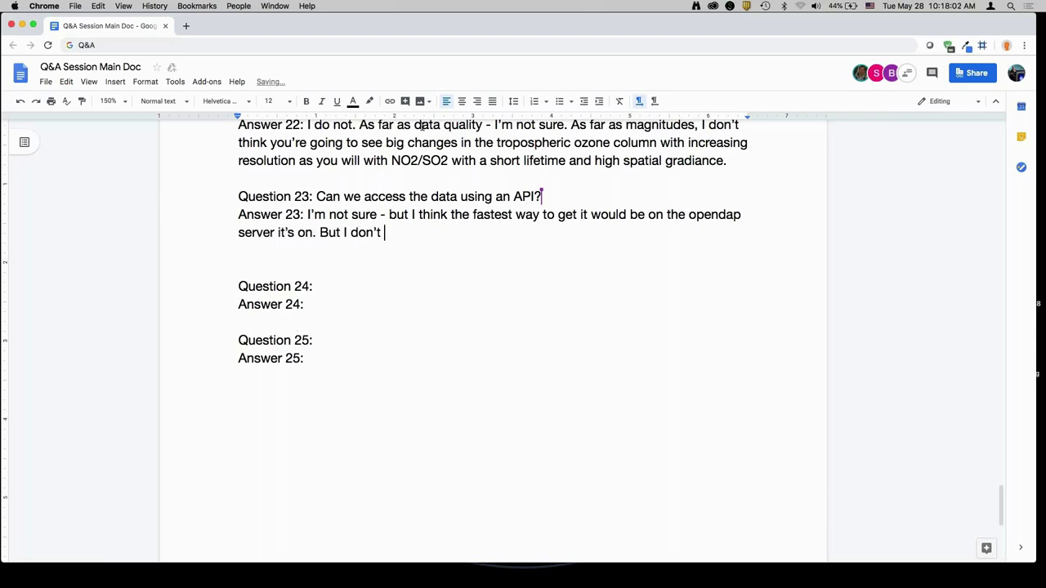
{"action": "type", "text": "have a terrible amoun"}
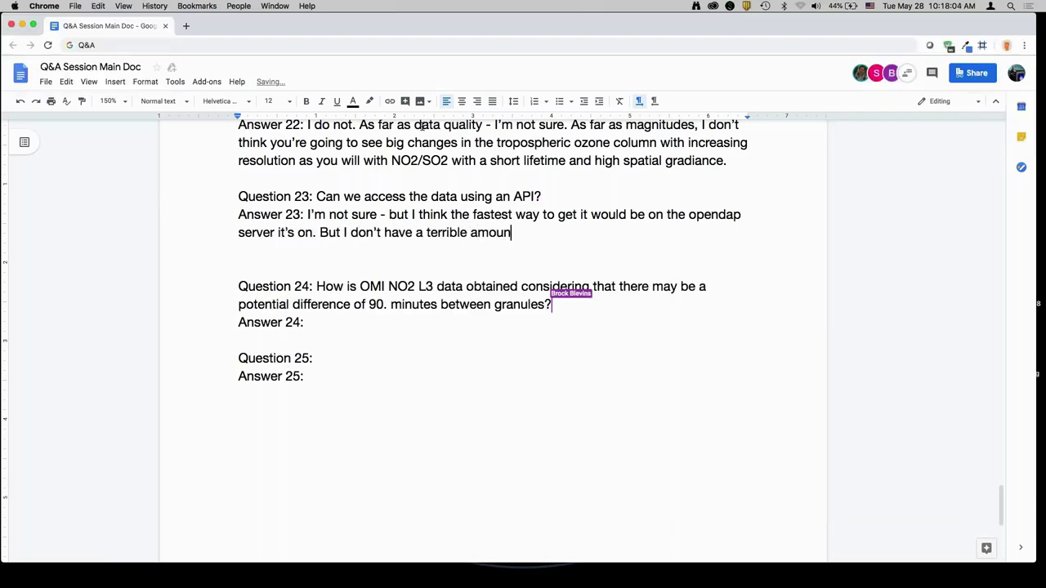
{"action": "type", "text": "t of knowledge about AP"}
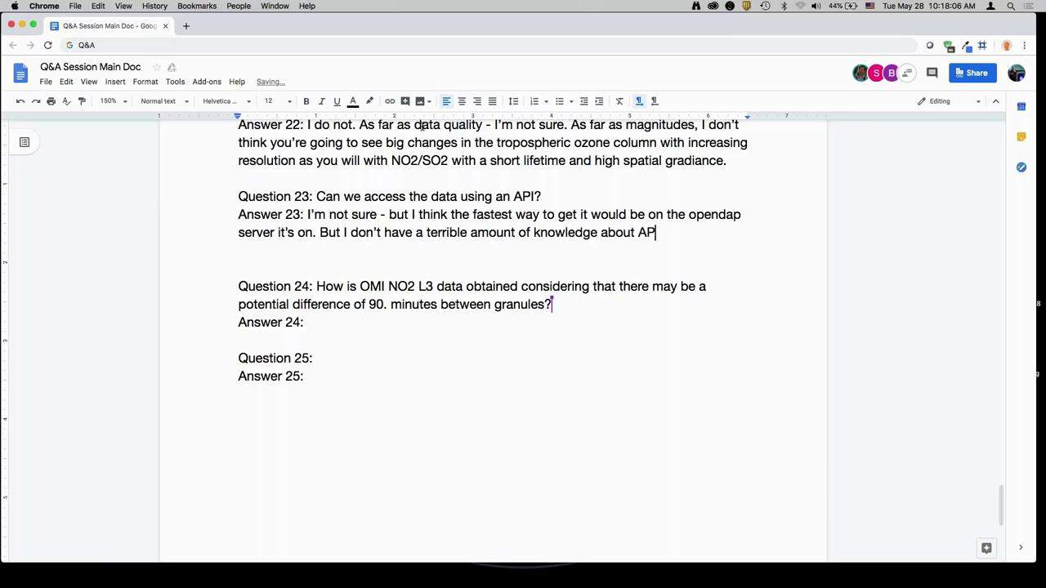
{"action": "type", "text": "Is"}
{"action": "key", "text": "Down"}
{"action": "key", "text": "Delete"}
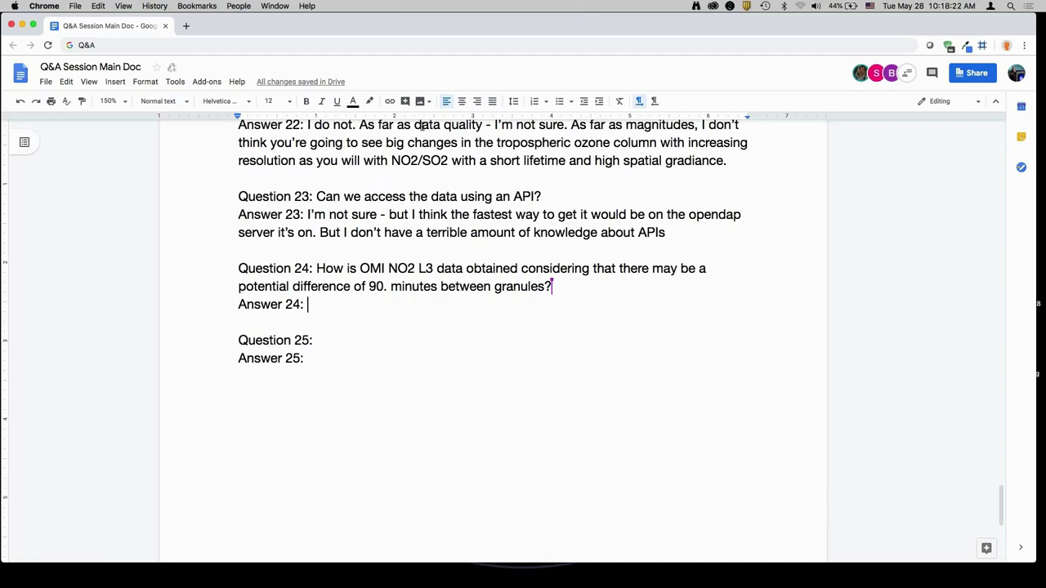
Answer 24: granules differ by 90 minutes due to the orbit; OMI overpasses around 1:30/1:45 pm.
{"action": "type", "text": "Yeah - there i"}
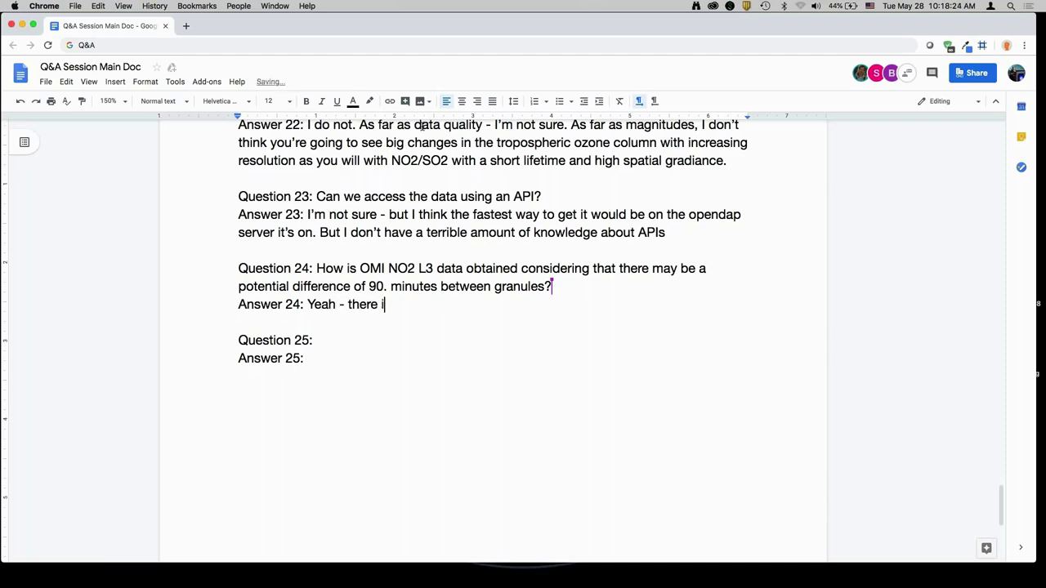
{"action": "type", "text": "s a difference of 90 "}
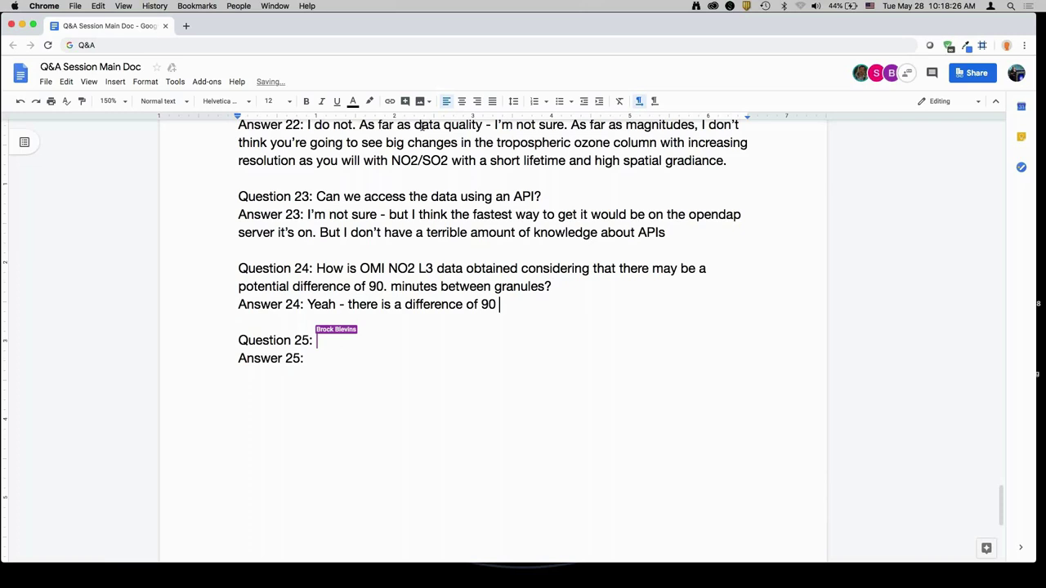
{"action": "type", "text": "minutes. Because of the n"}
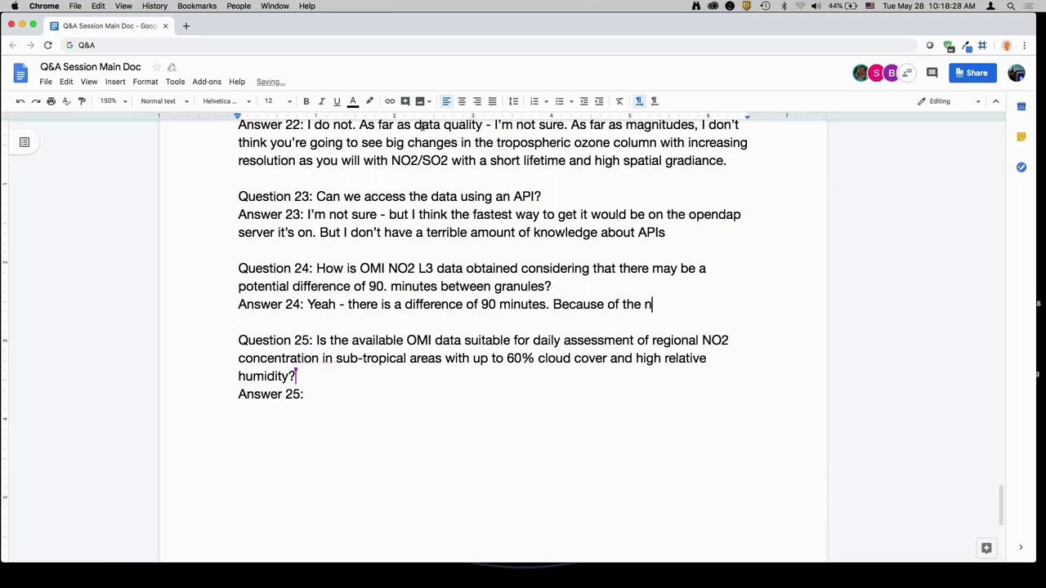
{"action": "type", "text": "ature of the orbit"}
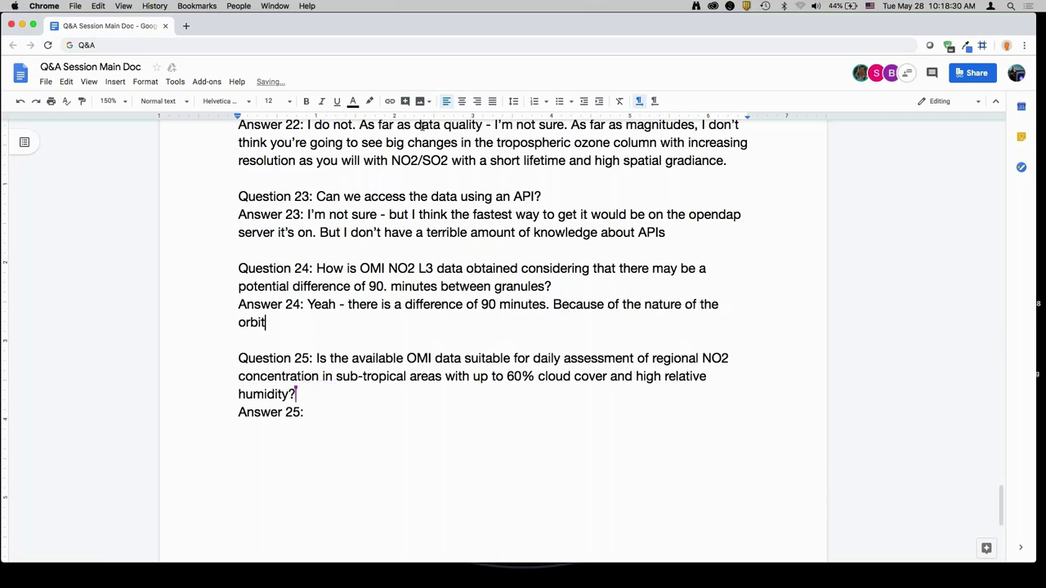
{"action": "type", "text": ", it’s overpassing the "}
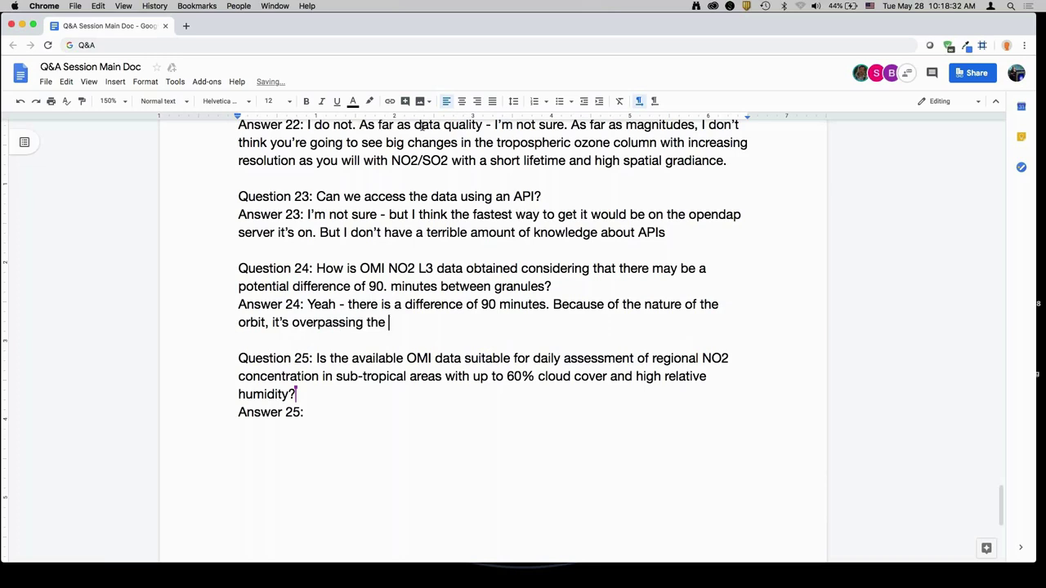
{"action": "type", "text": "- each location at about the same tim"}
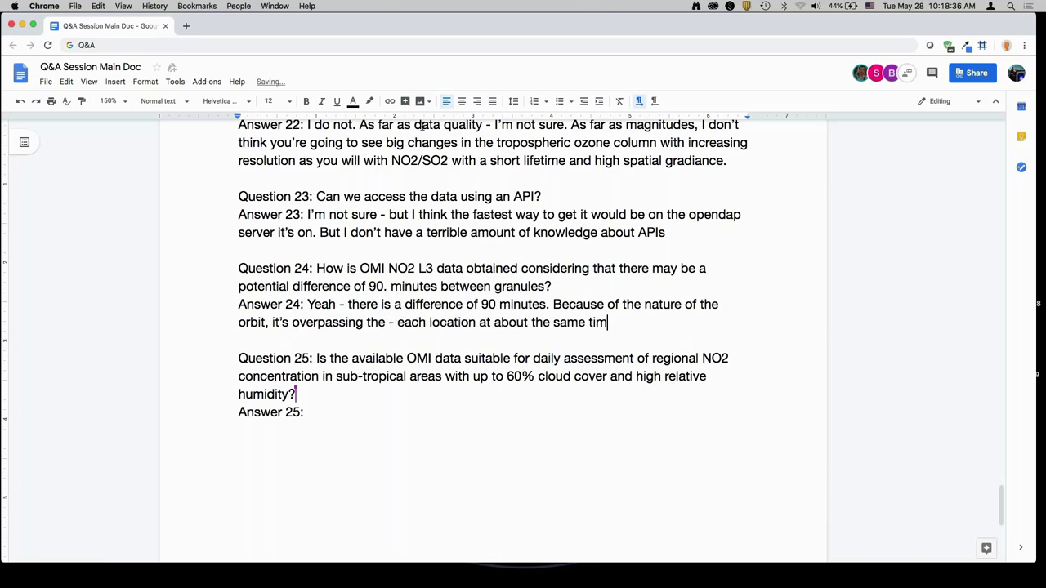
{"action": "type", "text": "e of day. So the over"}
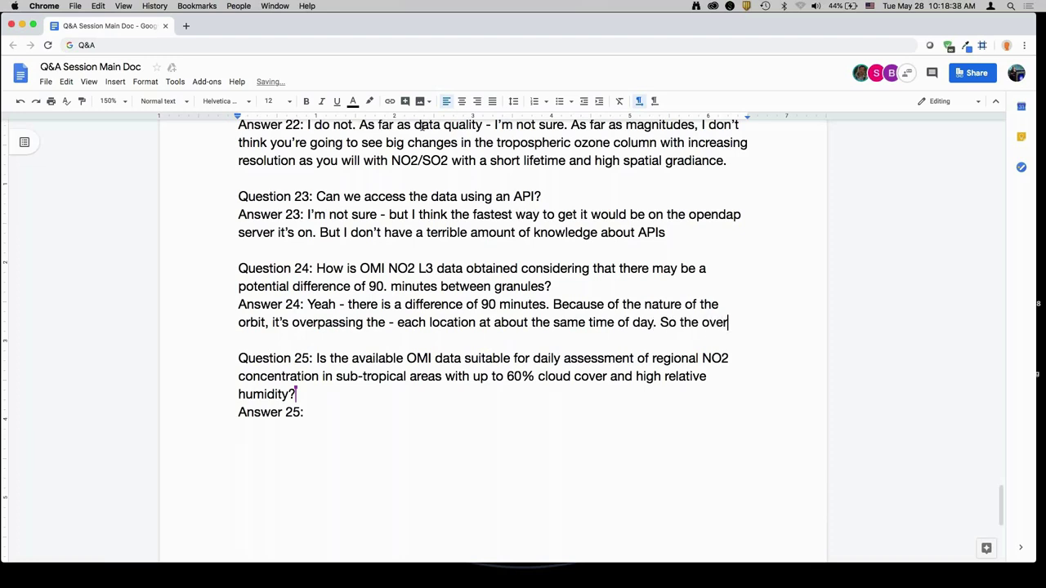
{"action": "type", "text": "pass time for"}
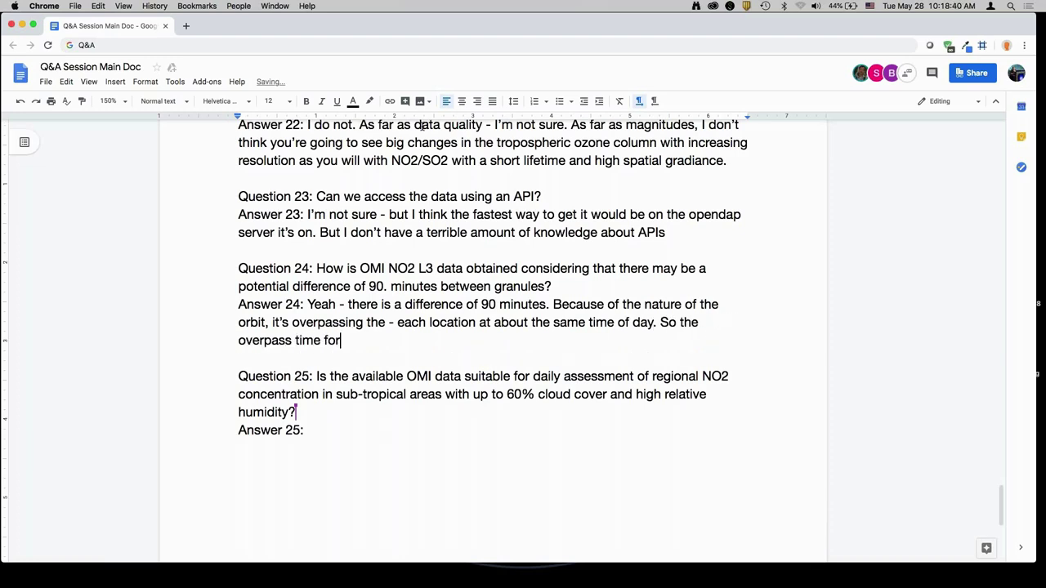
{"action": "type", "text": " OMI is about 1:3"}
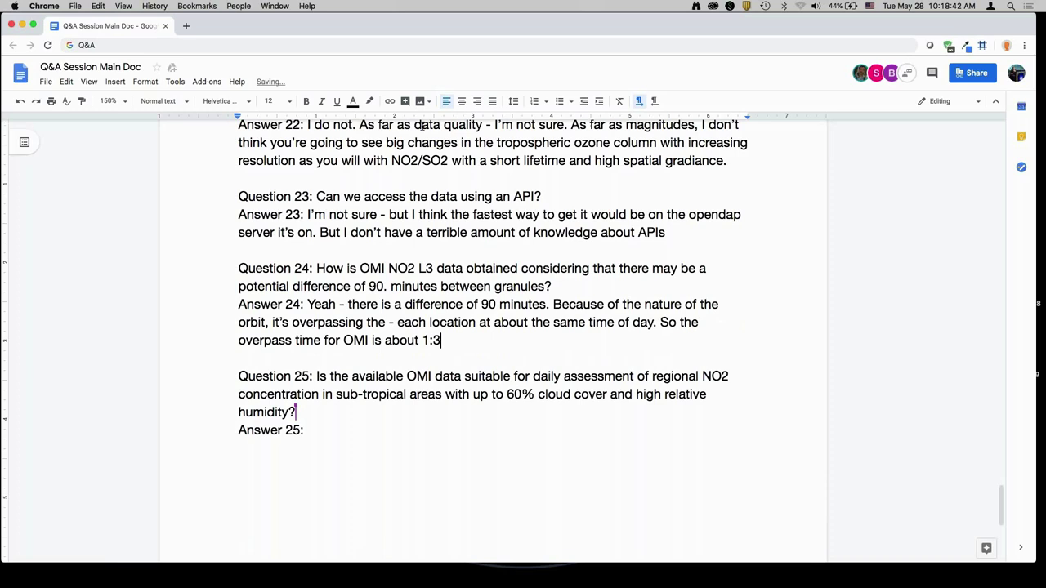
{"action": "type", "text": "0/1:45 in the afternoon. They are 90"}
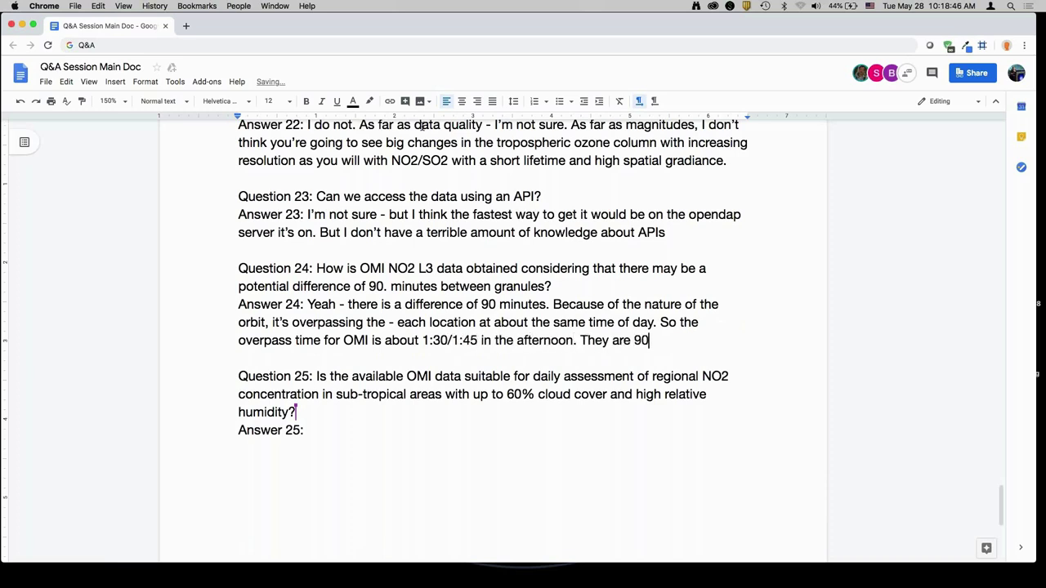
{"action": "type", "text": " min apart, but it's sampling each "}
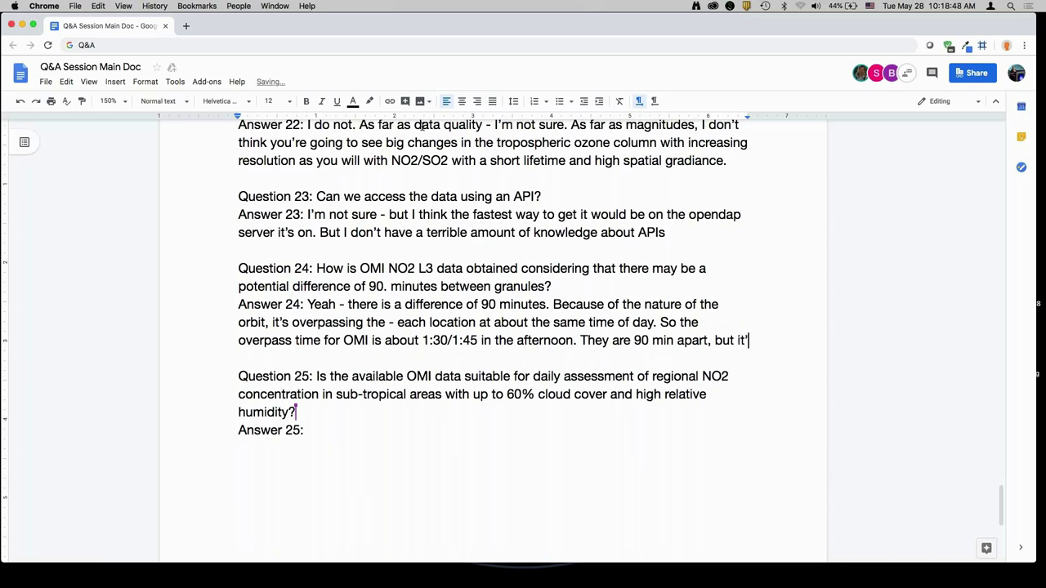
{"action": "type", "text": "location at the same time."}
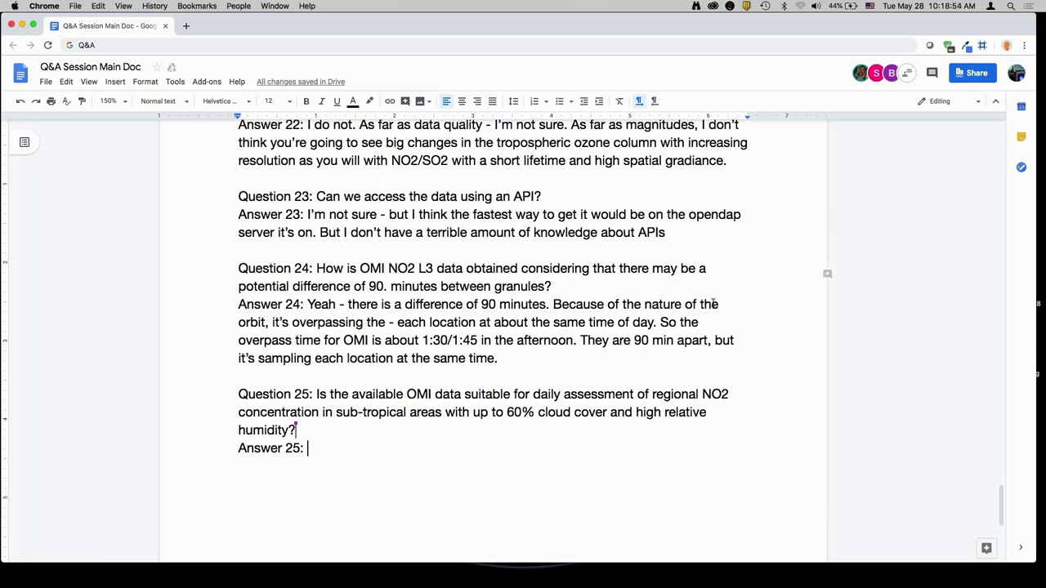
{"action": "scroll", "coordinate": [692, 344], "scroll_direction": "down", "scroll_amount": 4}
Type Answer 25: daily NO2 data may be noisy because of cloud cover over urban versus suburban or rural areas.
{"action": "scroll", "coordinate": [693, 344], "scroll_direction": "down", "scroll_amount": 1}
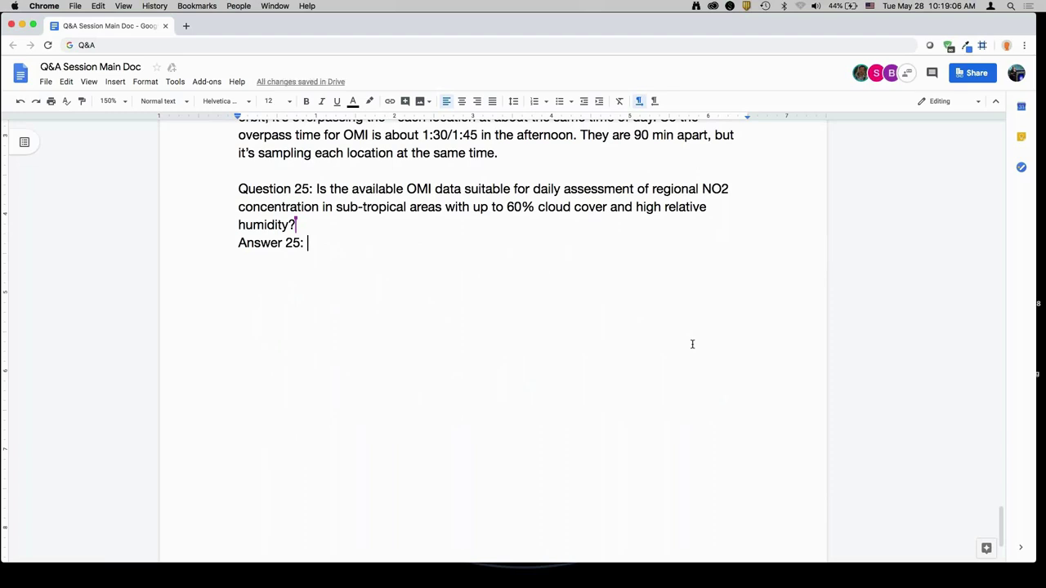
{"action": "type", "text": "For daily assessments - "}
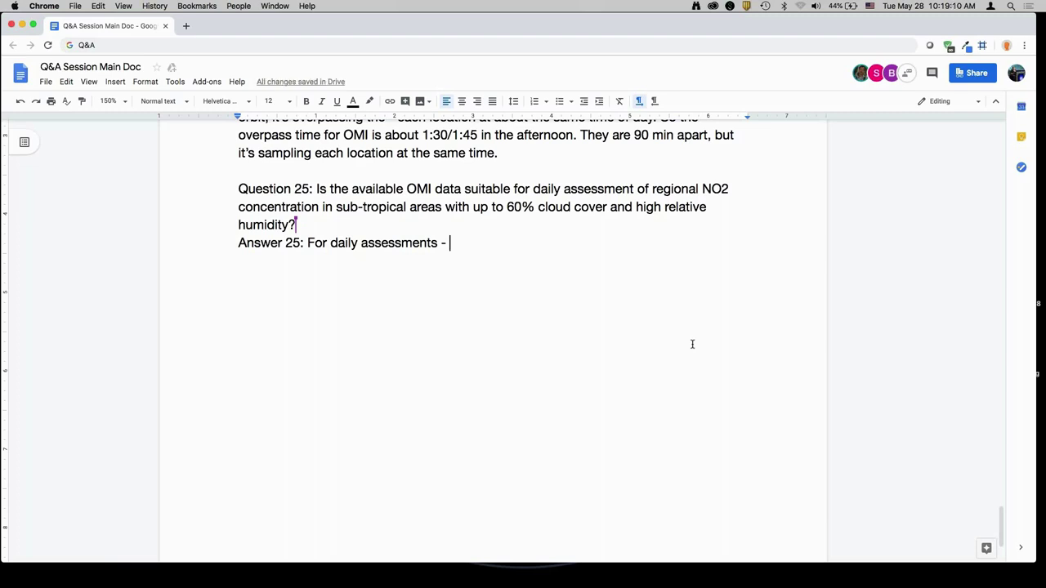
{"action": "type", "text": "you m"}
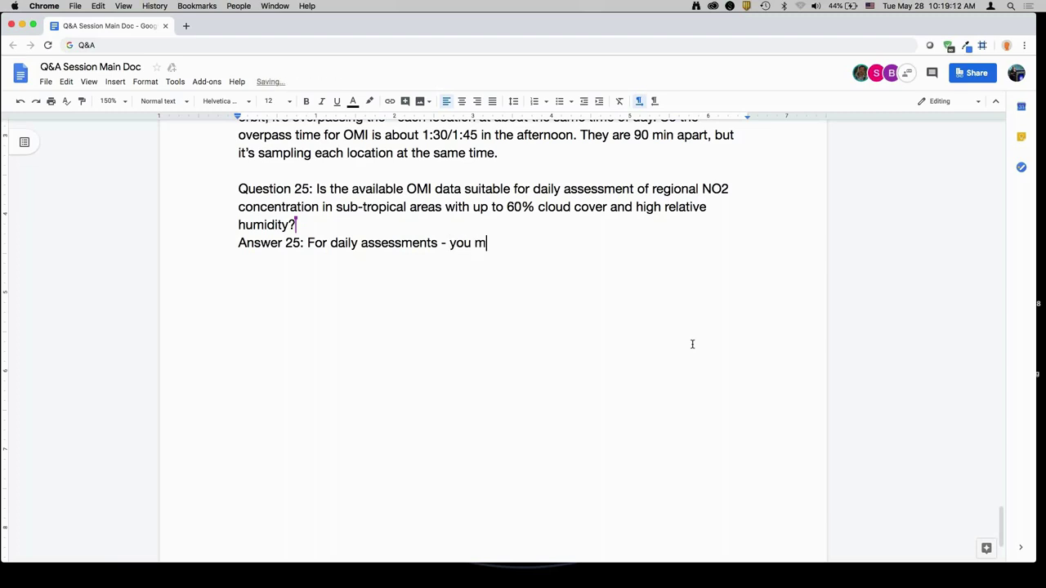
{"action": "type", "text": "ight find the data to"}
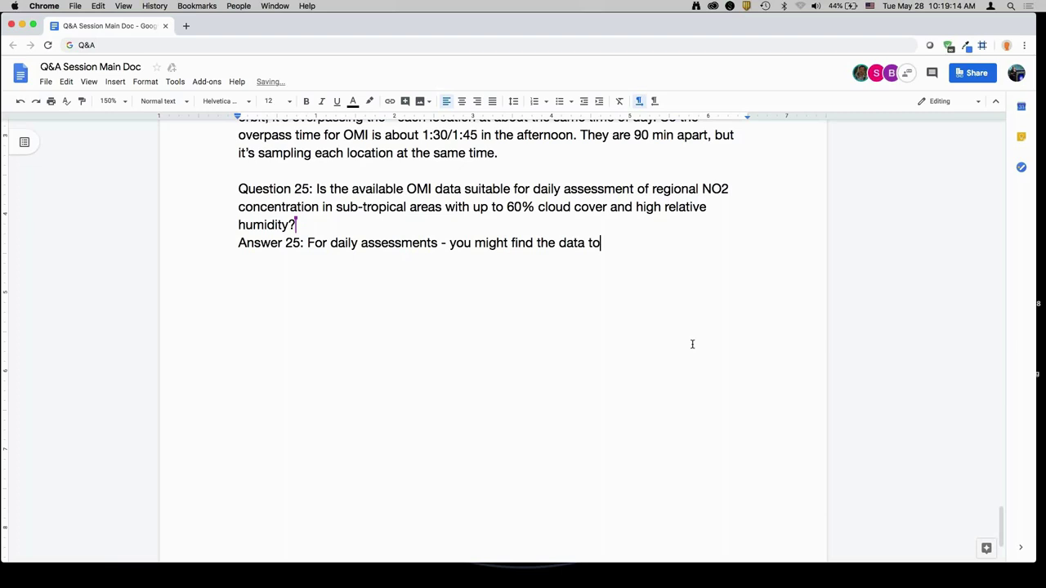
{"action": "type", "text": " be noisy. Because of"}
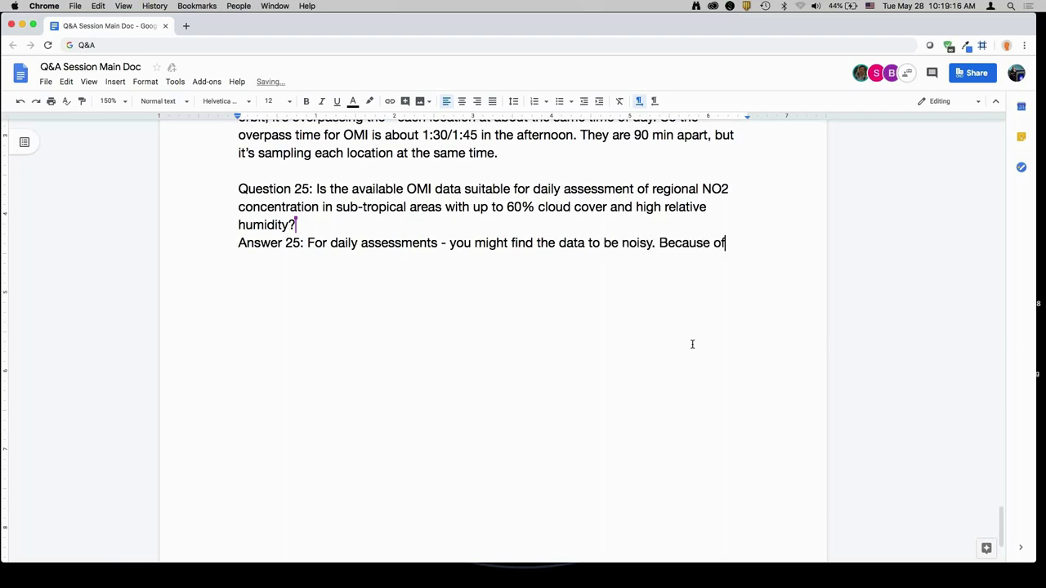
{"action": "type", "text": " the cloud cover. A"}
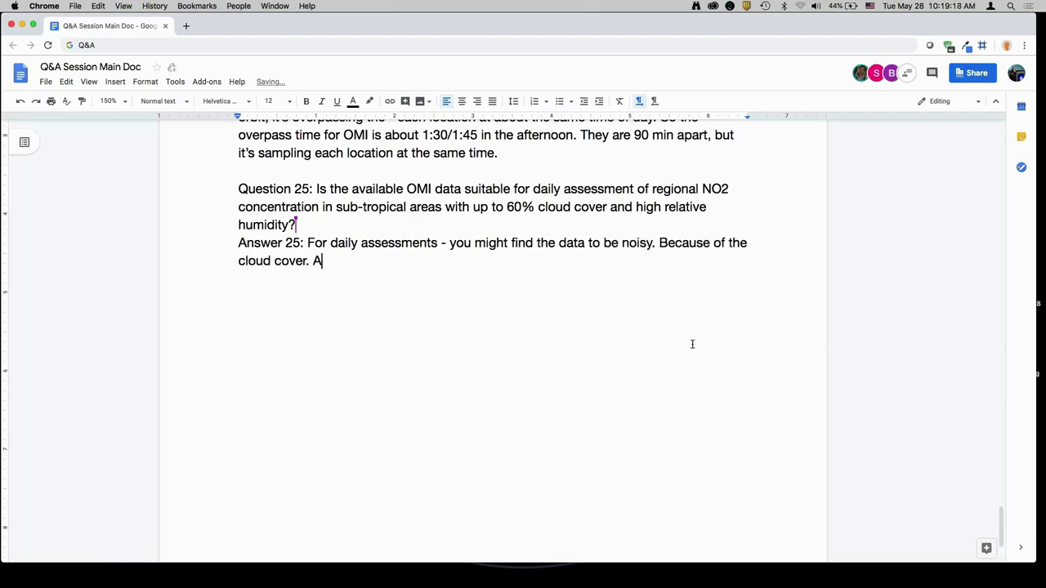
{"action": "type", "text": "s far as regional NO2"}
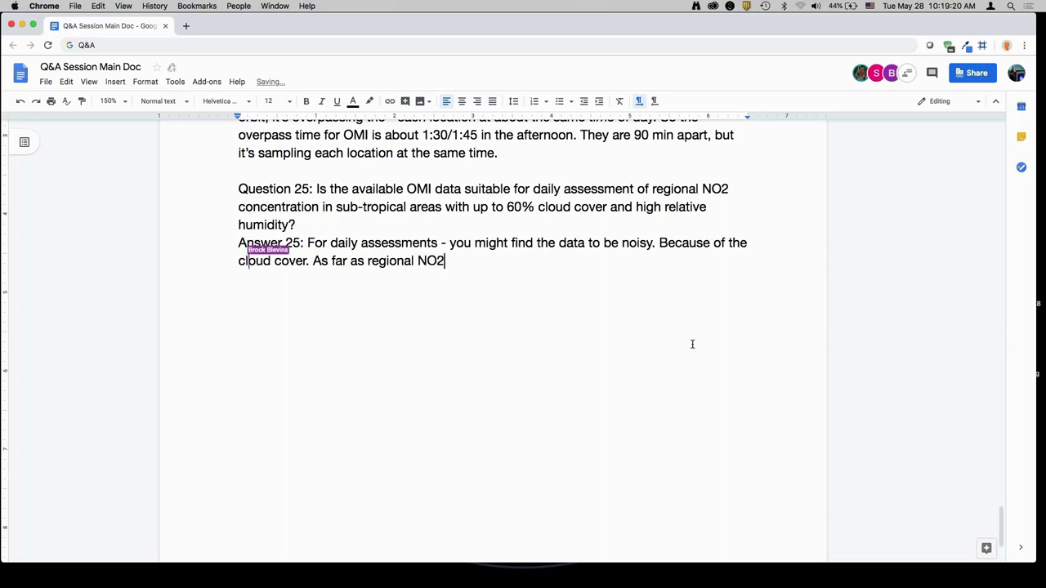
{"action": "type", "text": " concentration,s"}
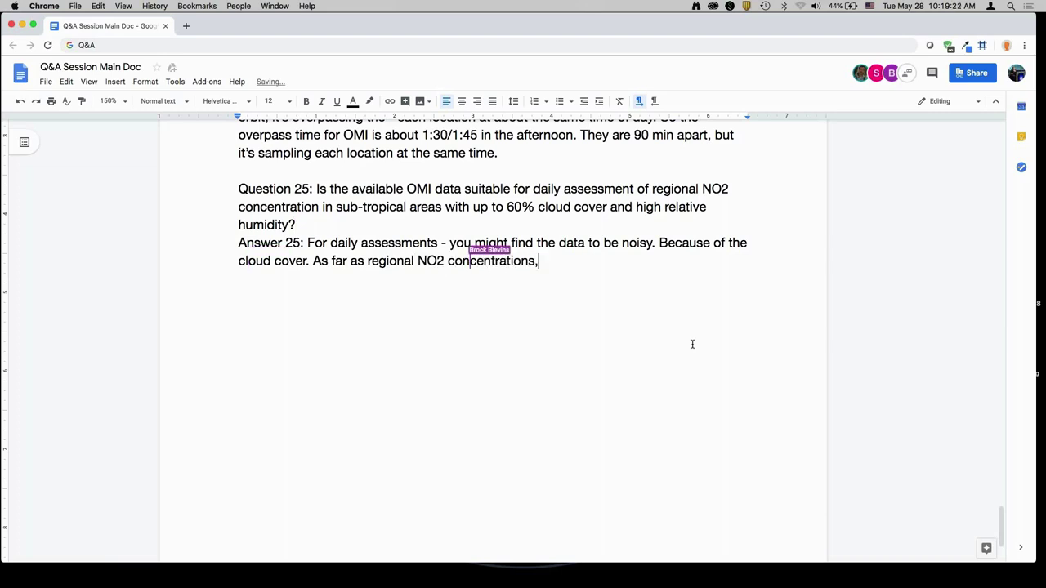
{"action": "type", "text": " again, you're "}
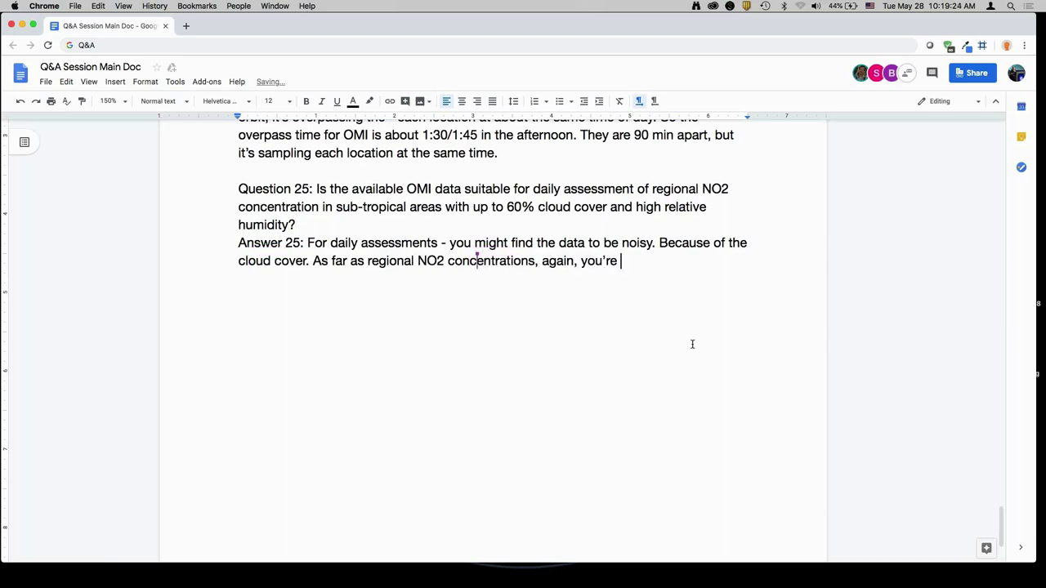
{"action": "type", "text": "it's going to"}
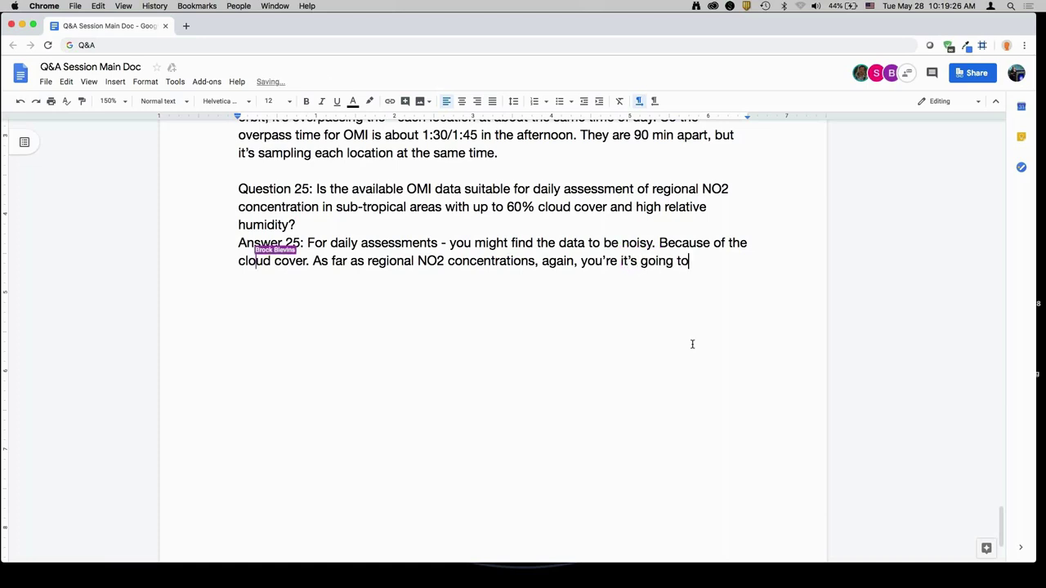
{"action": "type", "text": " depend on the sort "}
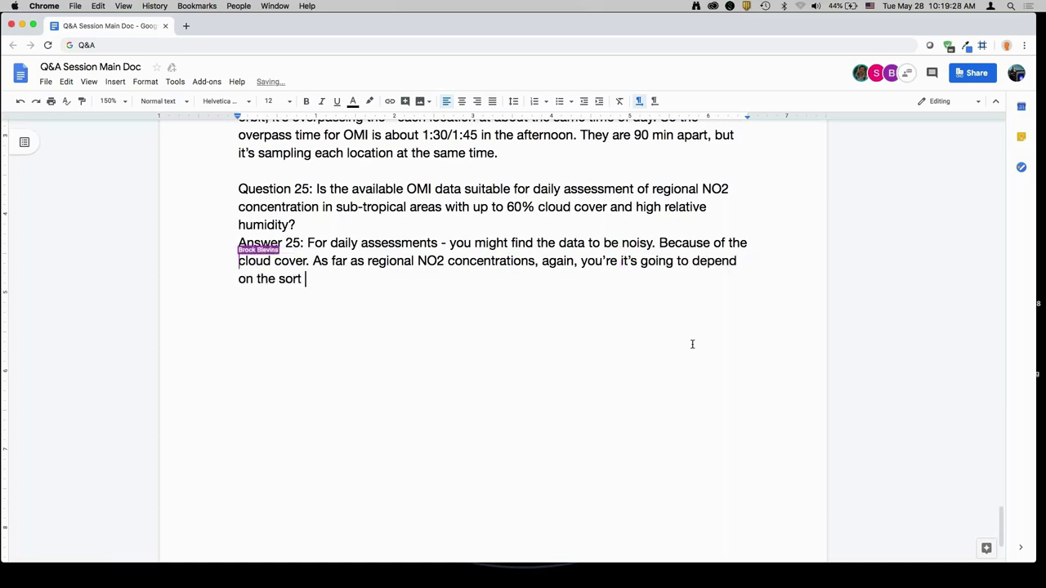
{"action": "type", "text": "of chem"}
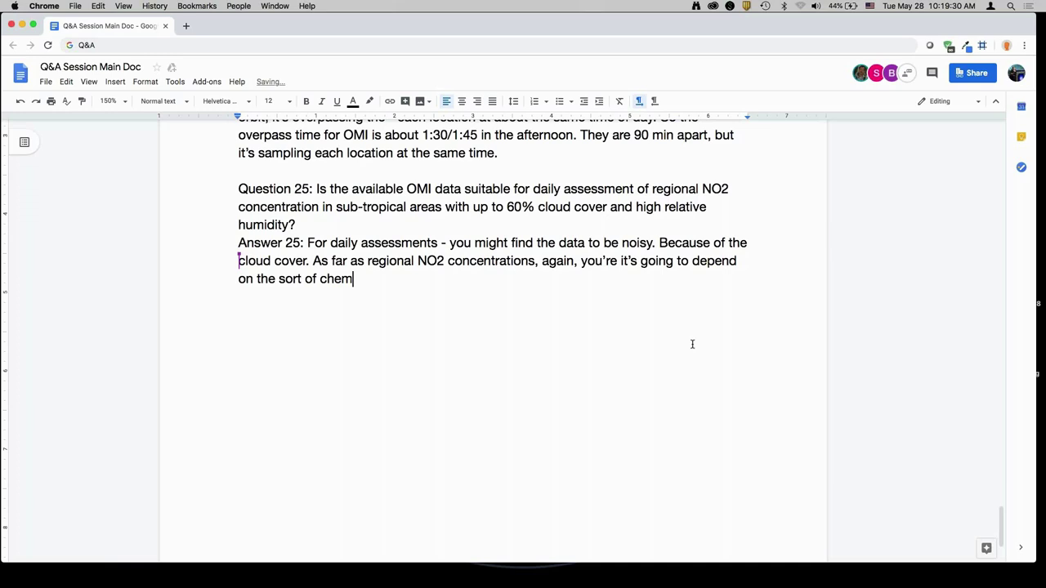
{"action": "type", "text": "istry in the area "}
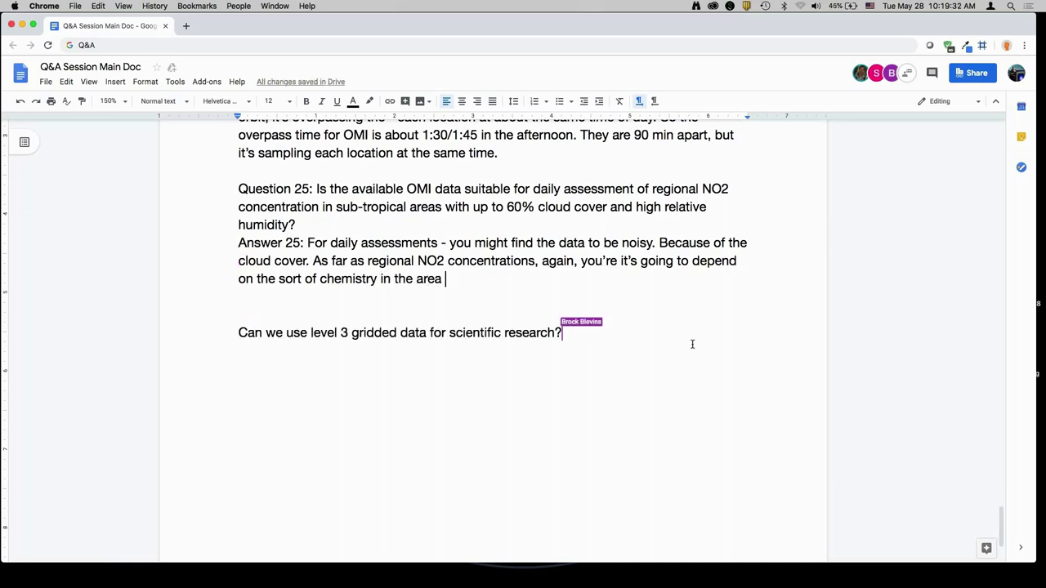
{"action": "type", "text": "how high your "}
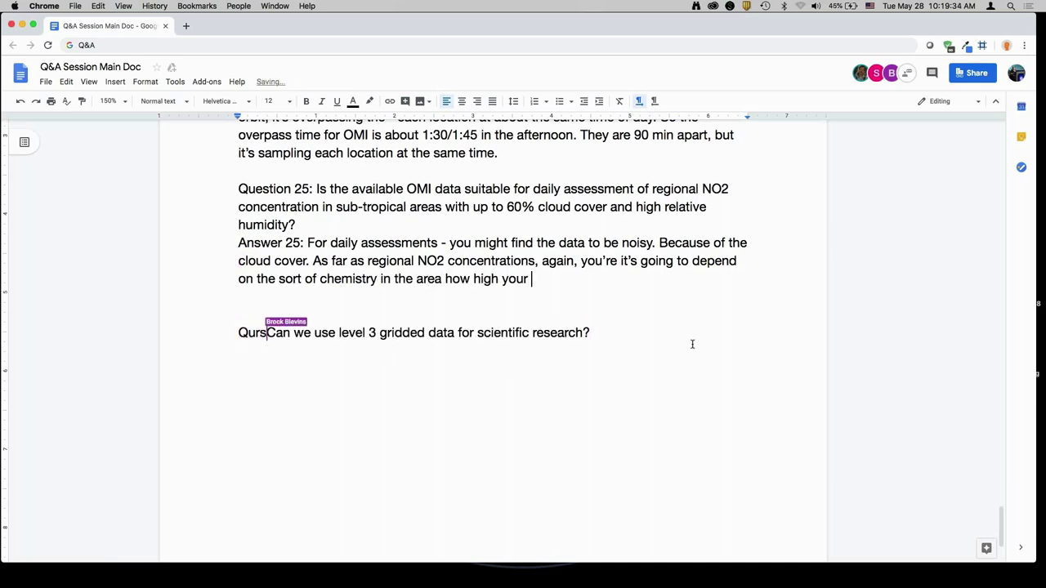
{"action": "type", "text": "suburban "}
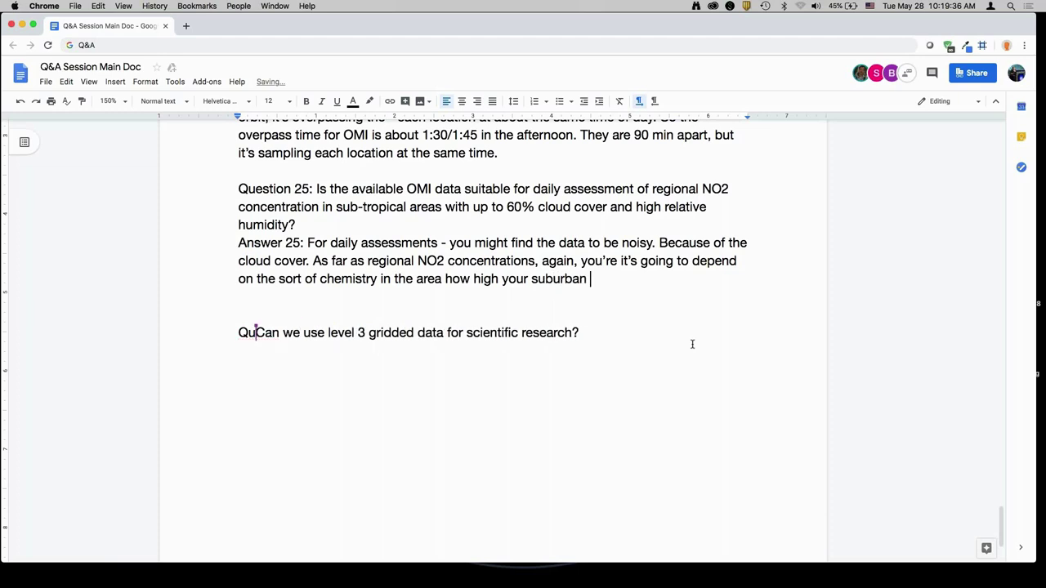
{"action": "type", "text": "or rural back"}
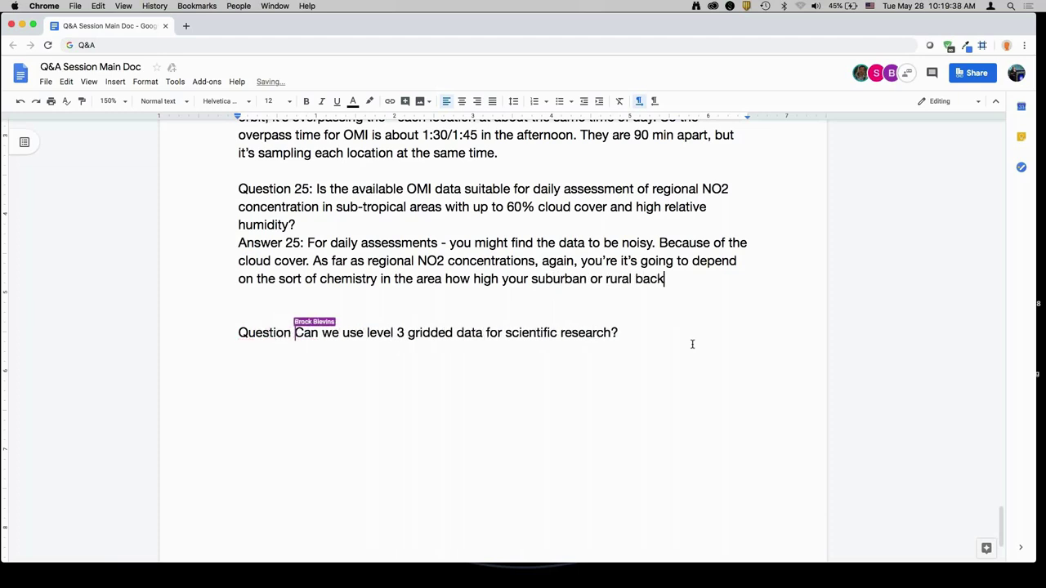
{"action": "type", "text": "groudns are going to be. If a"}
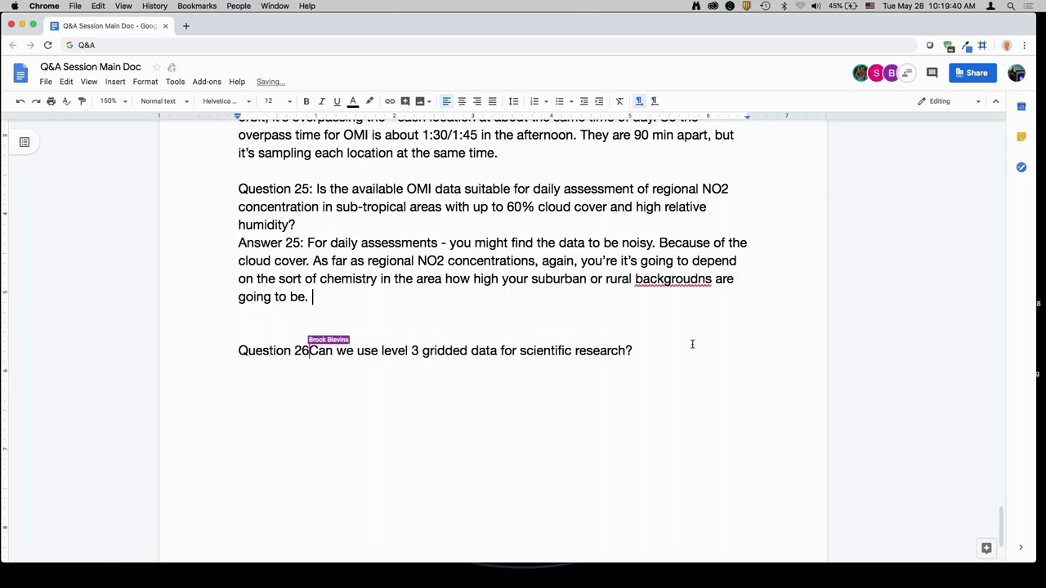
{"action": "type", "text": " cloud is coverin"}
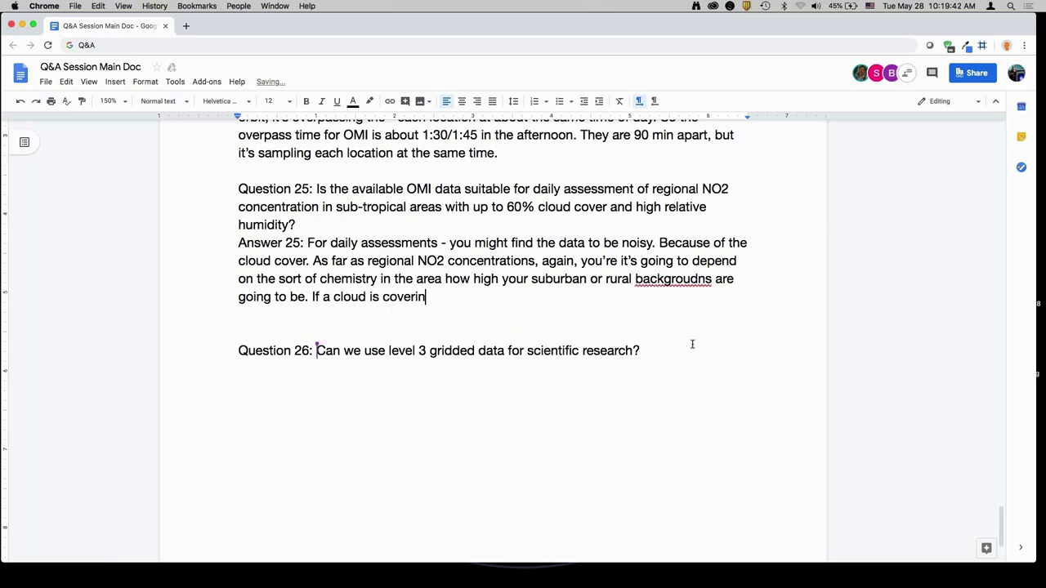
{"action": "type", "text": "your urban center, and y"}
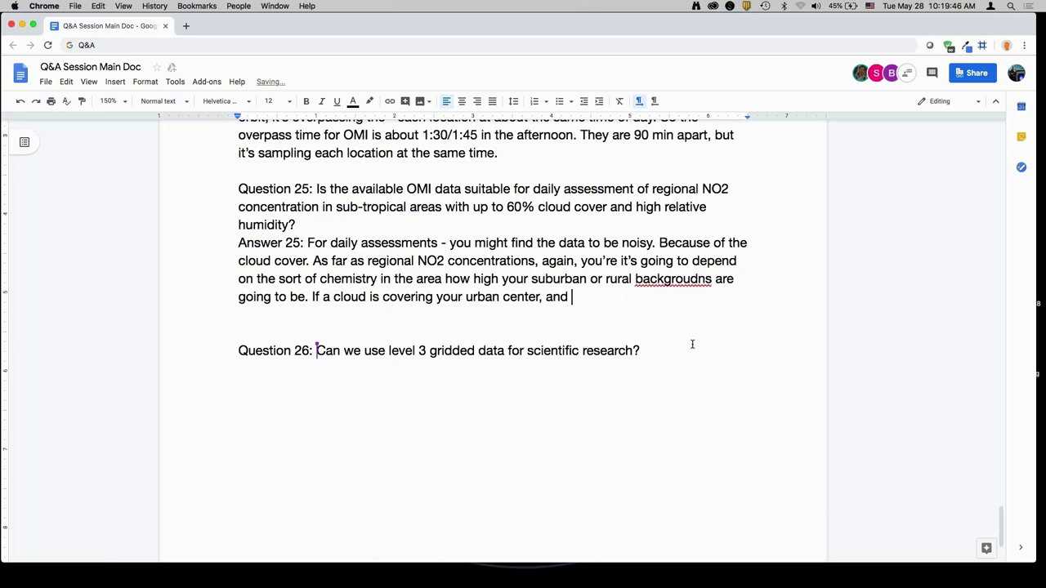
{"action": "type", "text": "burban or rural"}
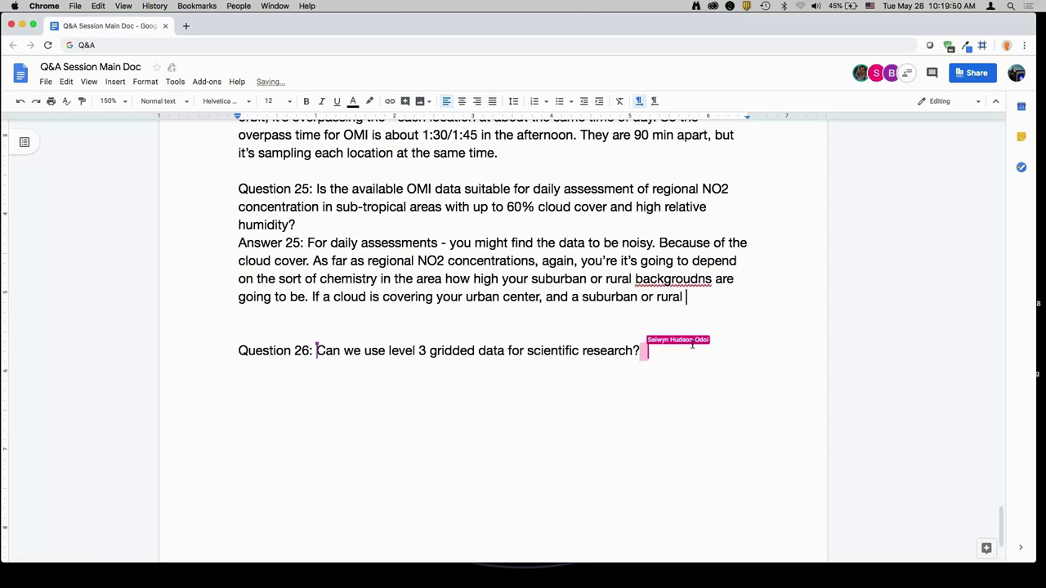
Fix 'backgroudns' to 'backgrounds', finish the point about drawing conclusions, and remove the extra blank line.
{"action": "key", "text": "Up"}
{"action": "key", "text": "Right"}
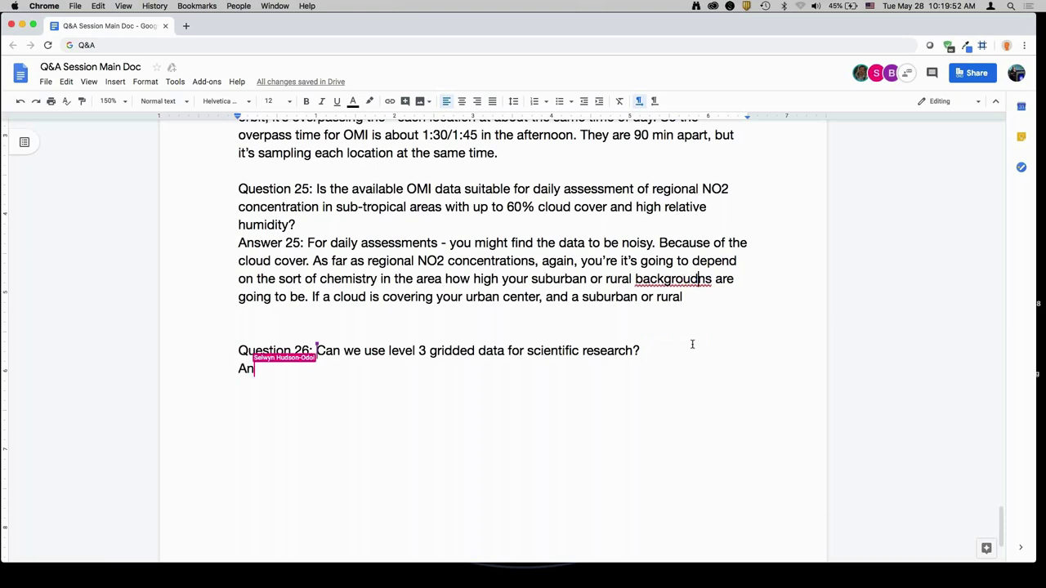
{"action": "key", "text": "BackSpace"}
{"action": "key", "text": "Right"}
{"action": "type", "text": "d"}
{"action": "key", "text": "Down"}
{"action": "type", "text": "regio"}
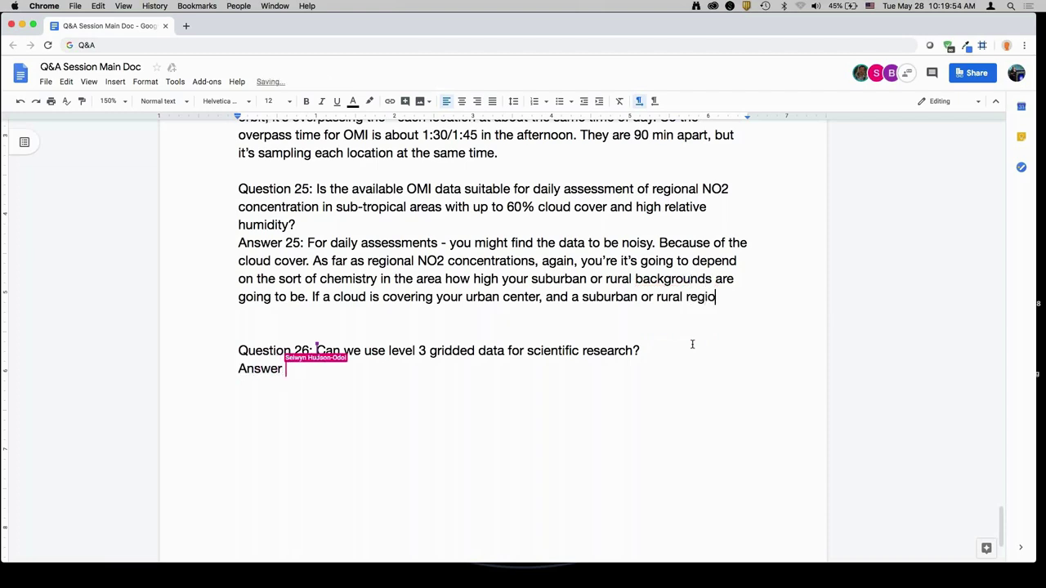
{"action": "type", "text": "n is in view, I'm not "}
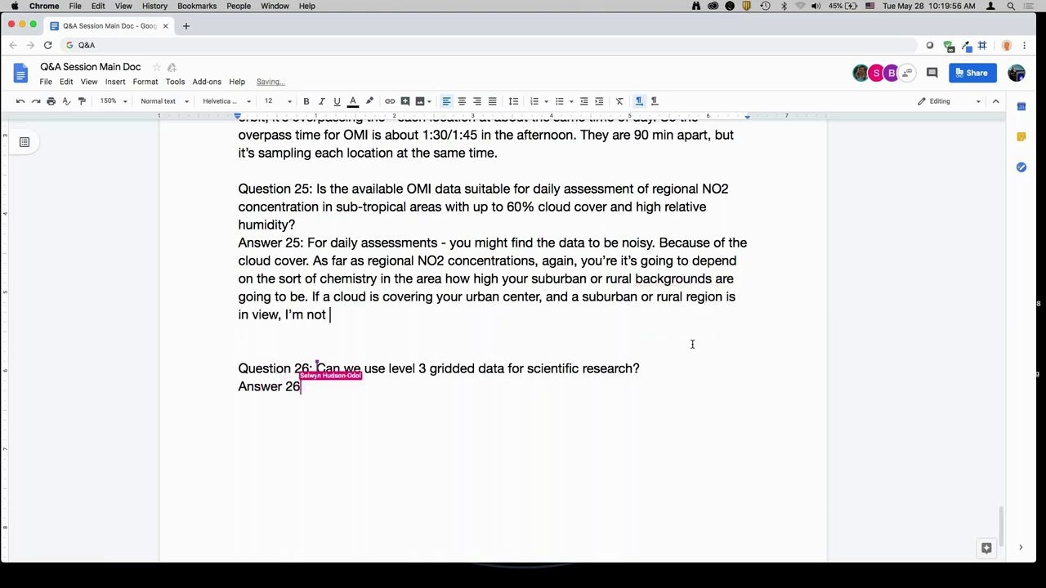
{"action": "type", "text": "sure what conclusions y"}
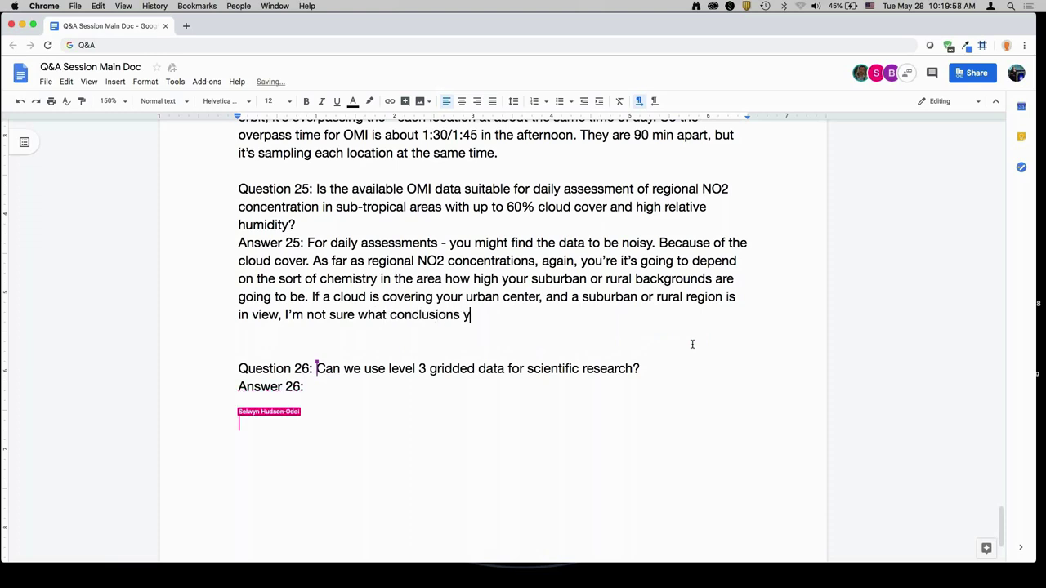
{"action": "type", "text": "ou'd be able to draw "}
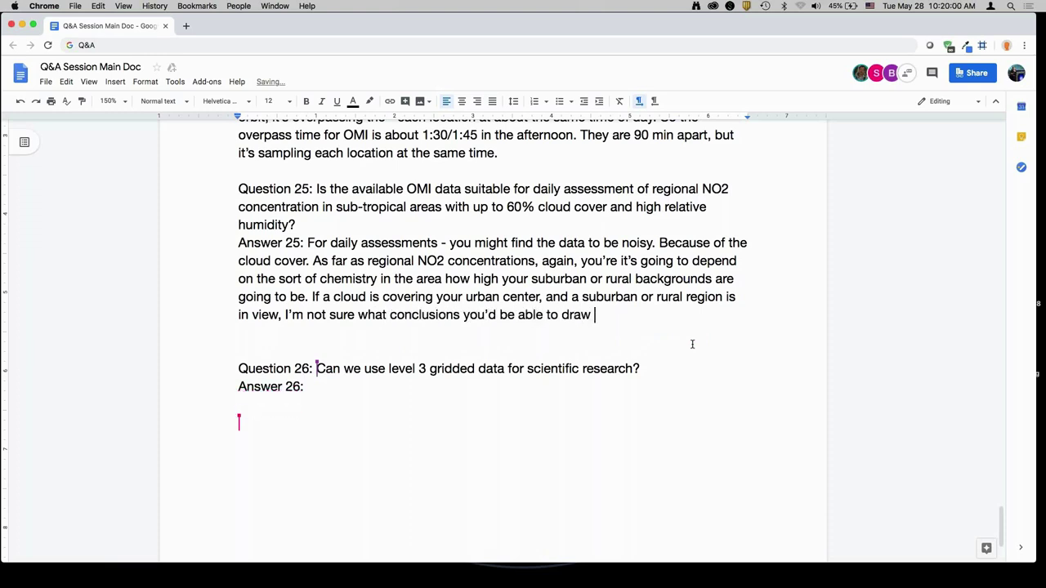
{"action": "type", "text": "from one to another."}
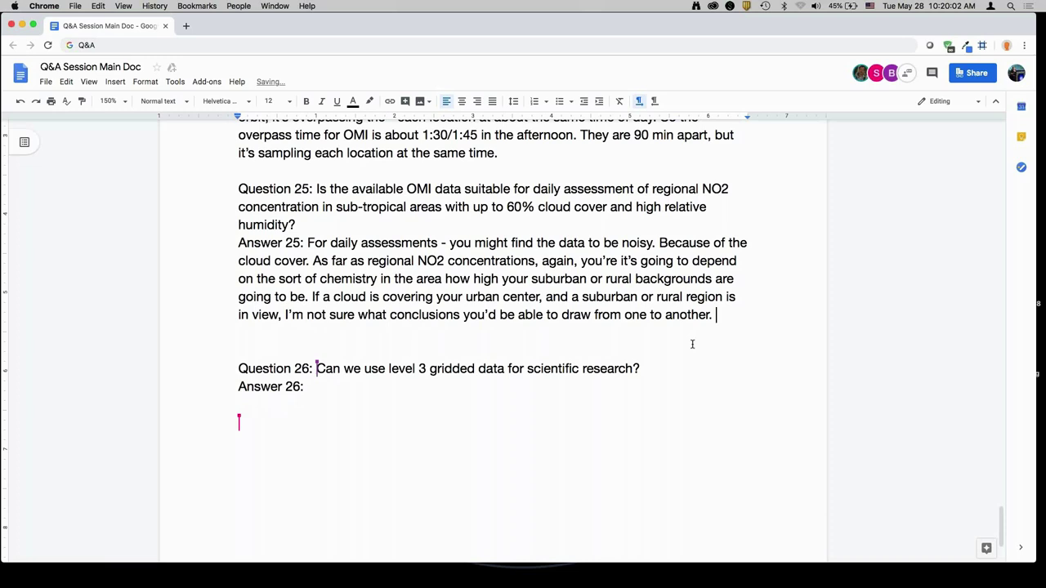
{"action": "key", "text": "Delete"}
Answer 26: 'Yes! Definitely. Level 3 gridded data can be very useful' and is easiest for new users.
{"action": "key", "text": "Down"}
{"action": "key", "text": "Down"}
{"action": "key", "text": "Down"}
{"action": "type", "text": "Yes"}
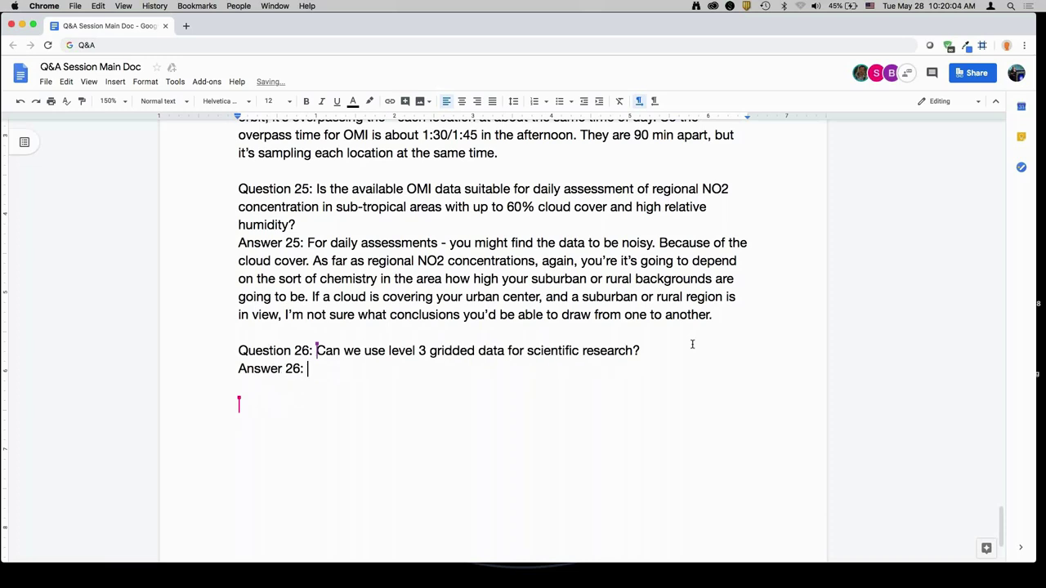
{"action": "key", "text": "BackSpace"}
{"action": "type", "text": "."}
{"action": "key", "text": "BackSpace"}
{"action": "key", "text": "BackSpace"}
{"action": "type", "text": "! Definitley"}
{"action": "key", "text": "BackSpace"}
{"action": "key", "text": "BackSpace"}
{"action": "key", "text": "BackSpace"}
{"action": "type", "text": "ely. "}
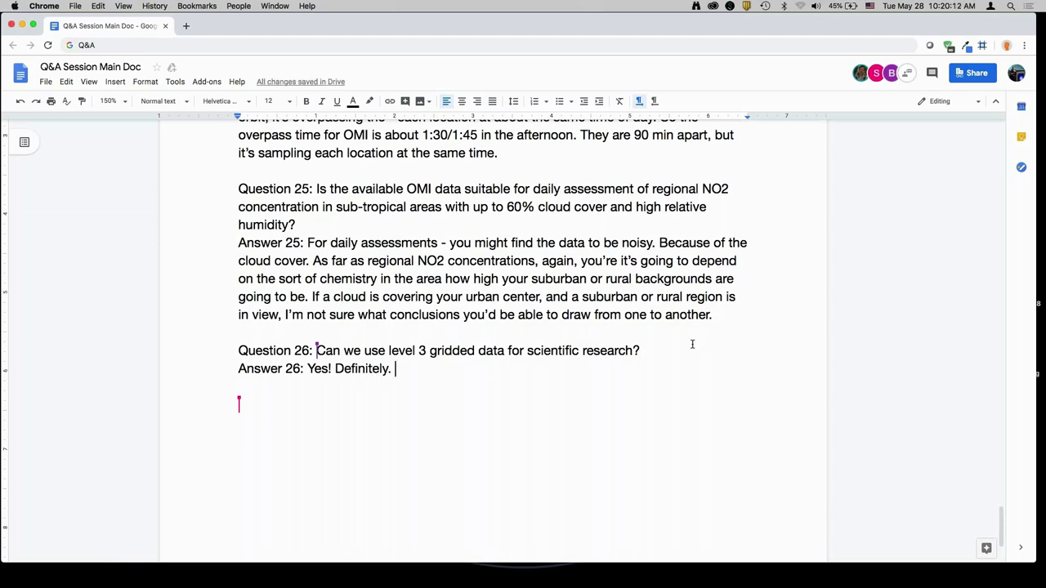
{"action": "type", "text": "Level 3 "}
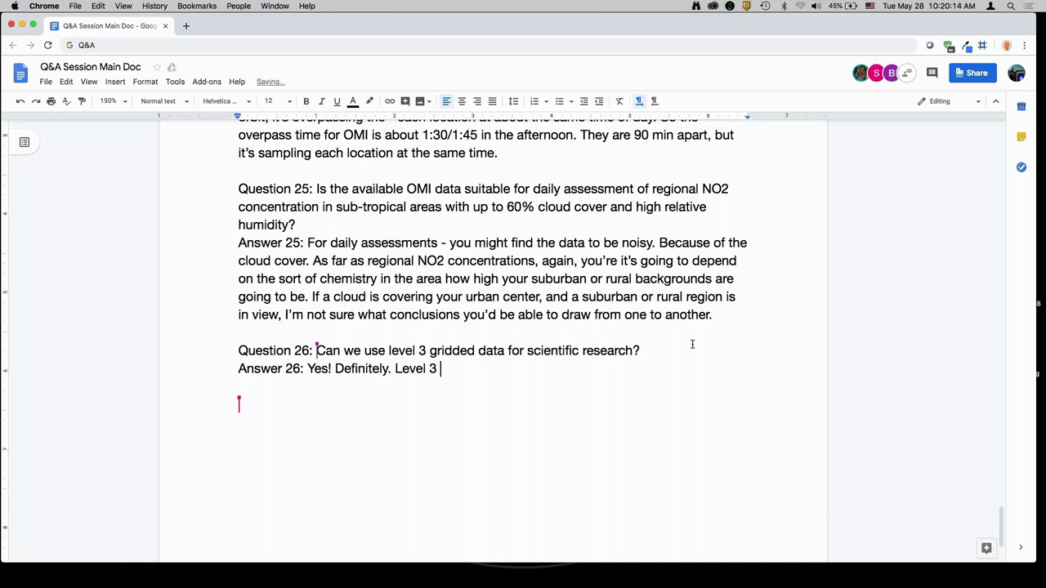
{"action": "type", "text": "gridded dat"}
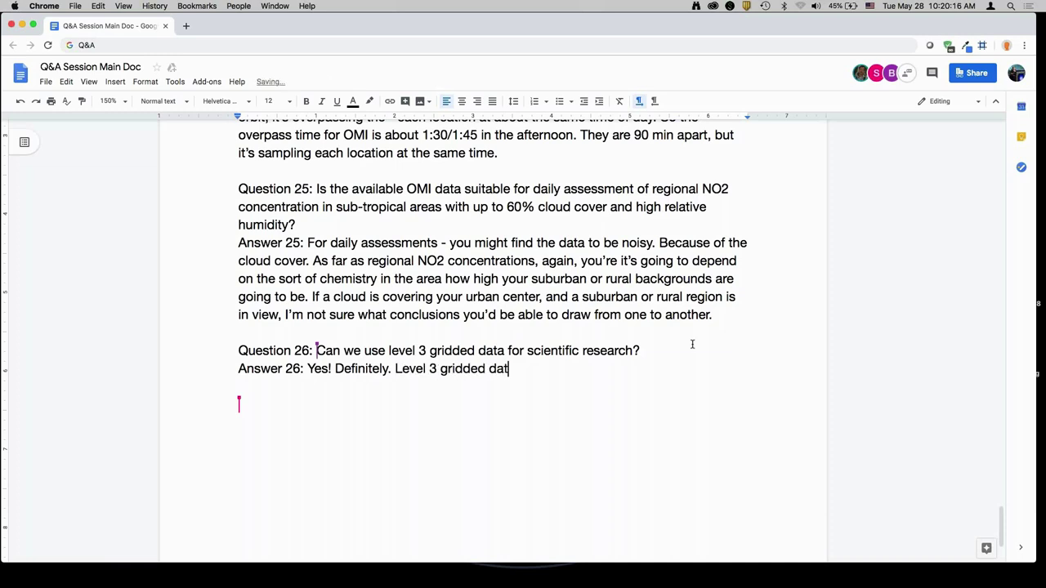
{"action": "type", "text": "a can be very usefu"}
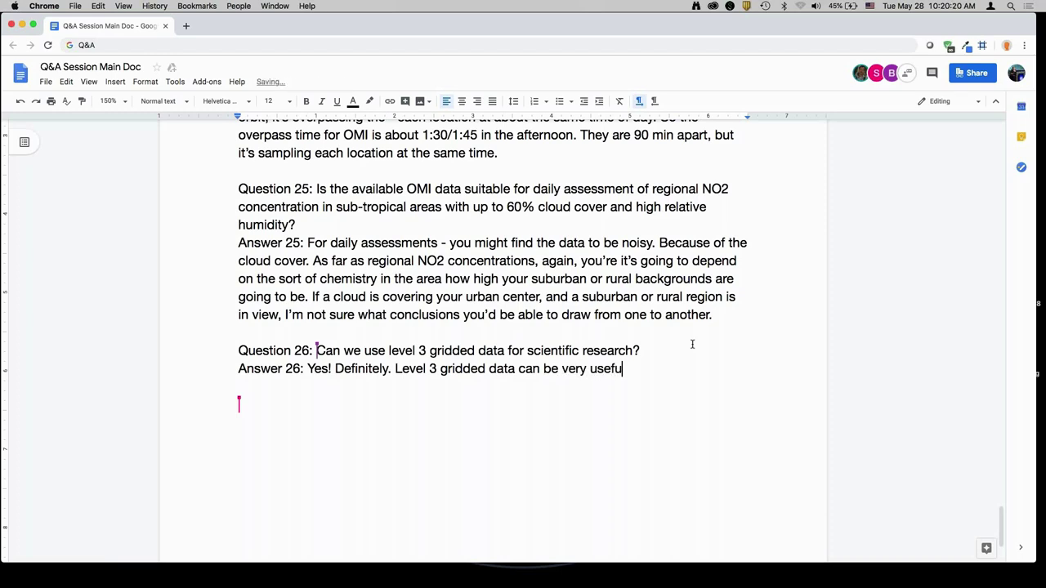
{"action": "type", "text": "l"}
{"action": "key", "text": "BackSpace"}
{"action": "type", "text": ". It's definite"}
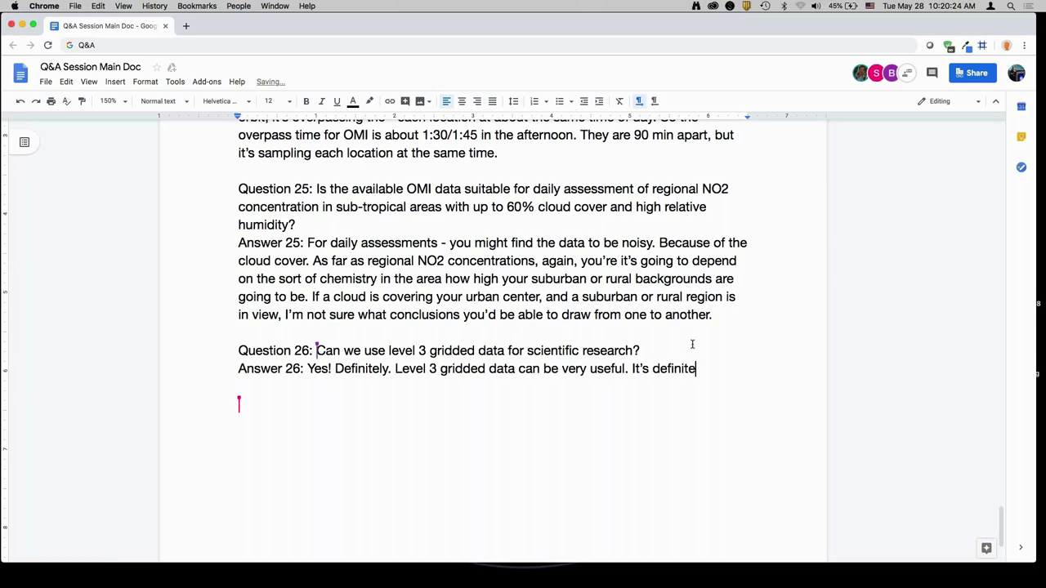
{"action": "type", "text": "ly the easiest to "}
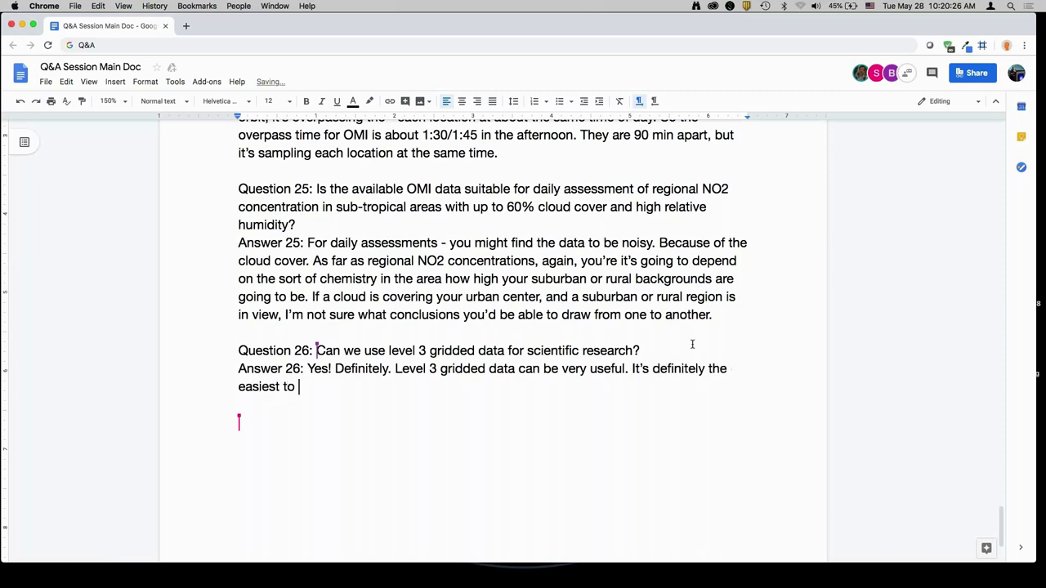
{"action": "type", "text": "use, so if you're a"}
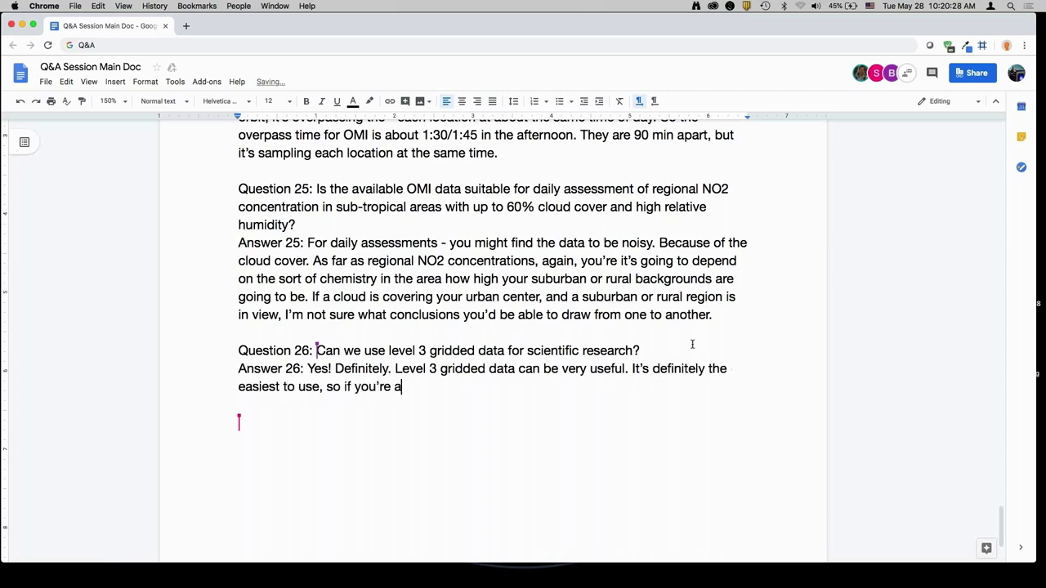
{"action": "type", "text": " new user, Level 3 d"}
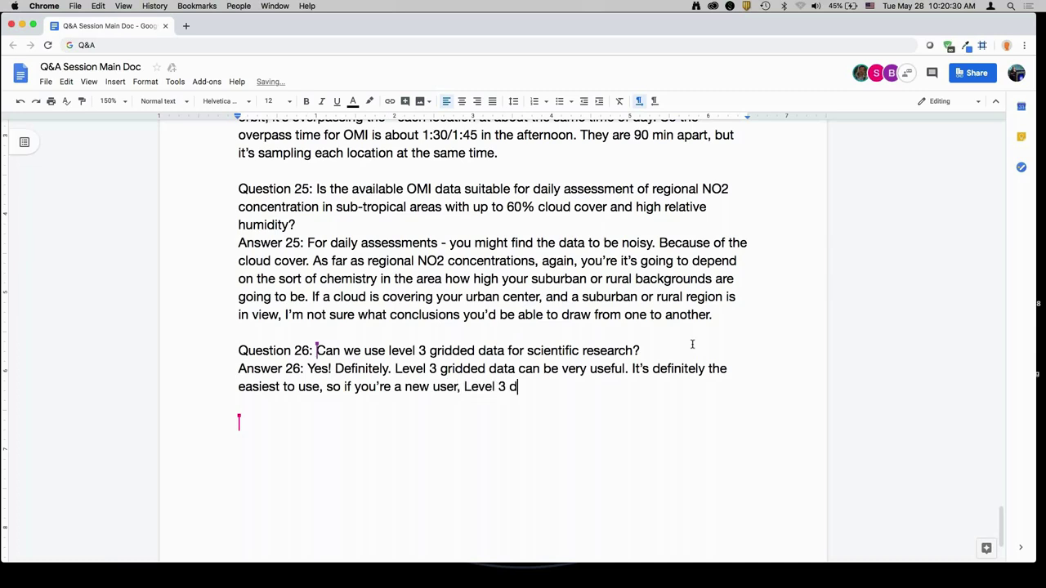
{"action": "type", "text": "ata is a good"}
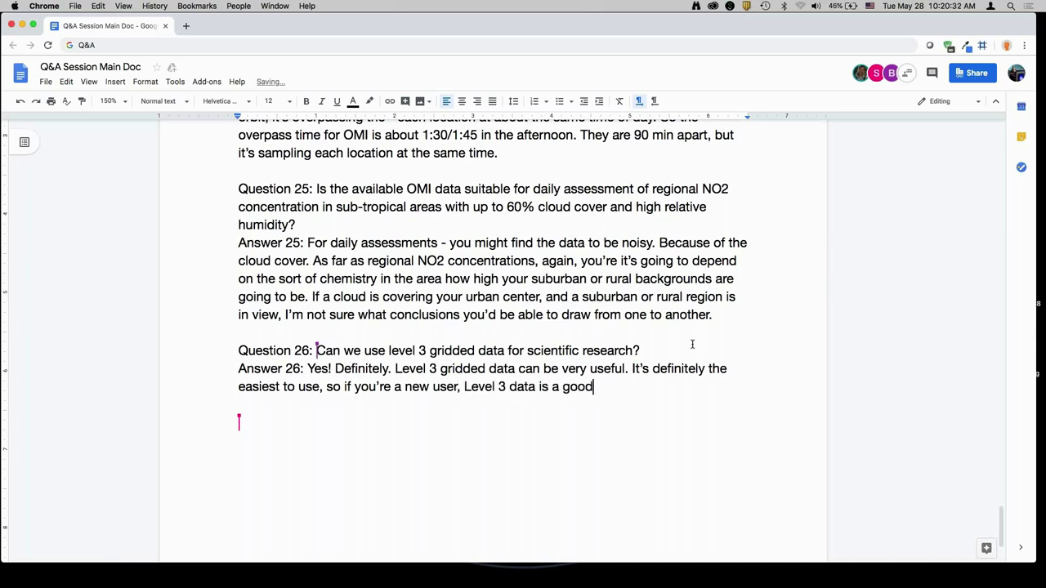
{"action": "type", "text": " way to get introduced to "}
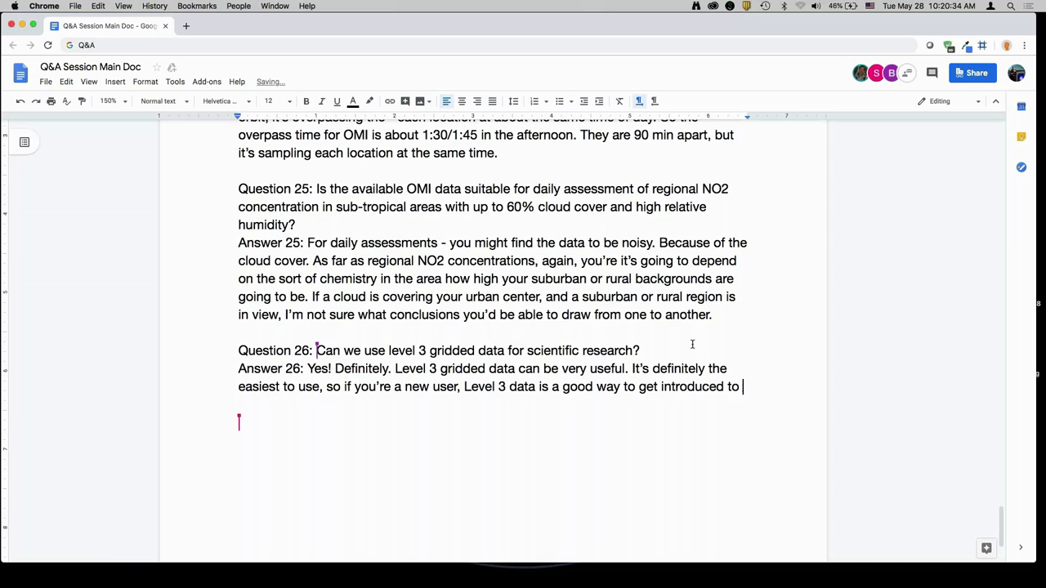
{"action": "type", "text": "using satellite data."}
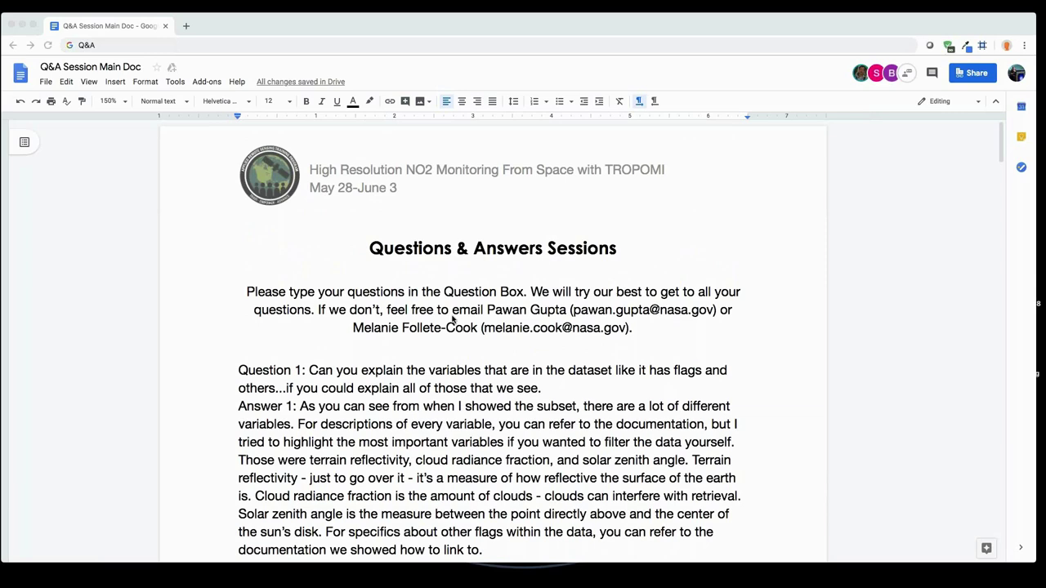
Place the cursor on the empty line between the course instructions and Question 1.
{"action": "left_click", "coordinate": [601, 360]}
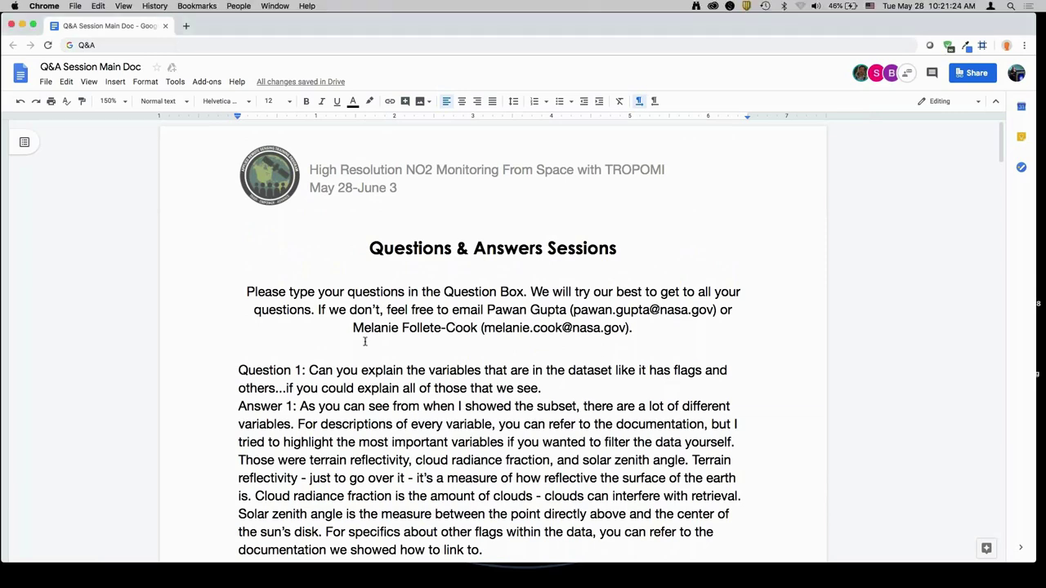
{"action": "left_click", "coordinate": [293, 338]}
{"action": "left_click", "coordinate": [261, 357]}
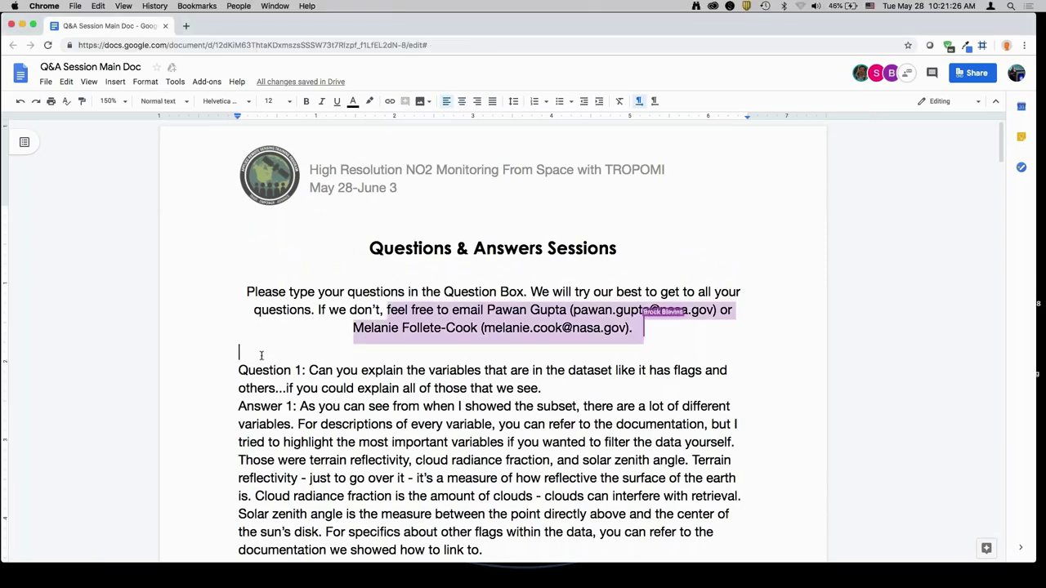